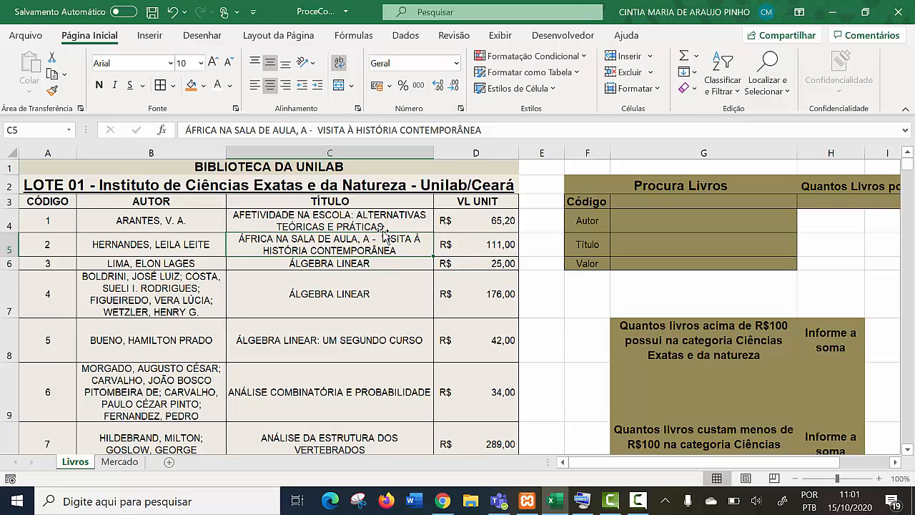
- Examine the author, title and unit value entries of the Lote 01 book list
{"action": "left_click", "coordinate": [442, 283]}
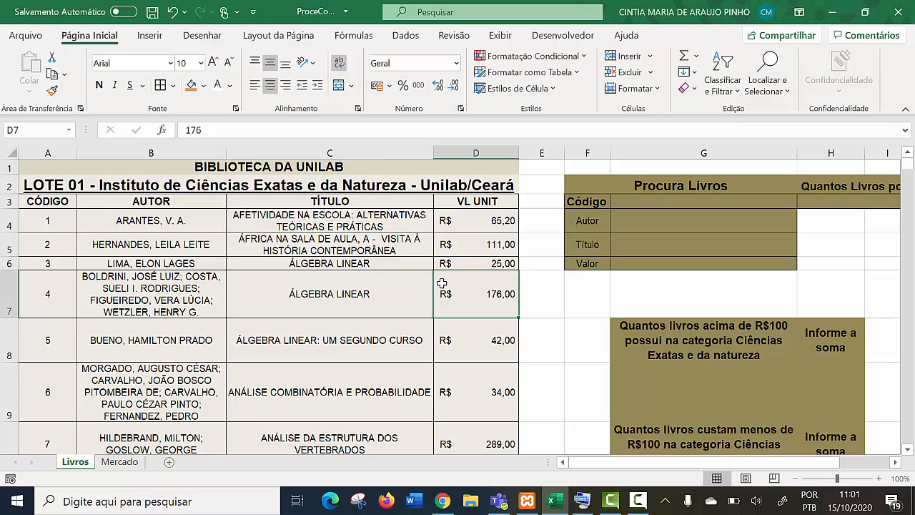
{"action": "left_click", "coordinate": [315, 293]}
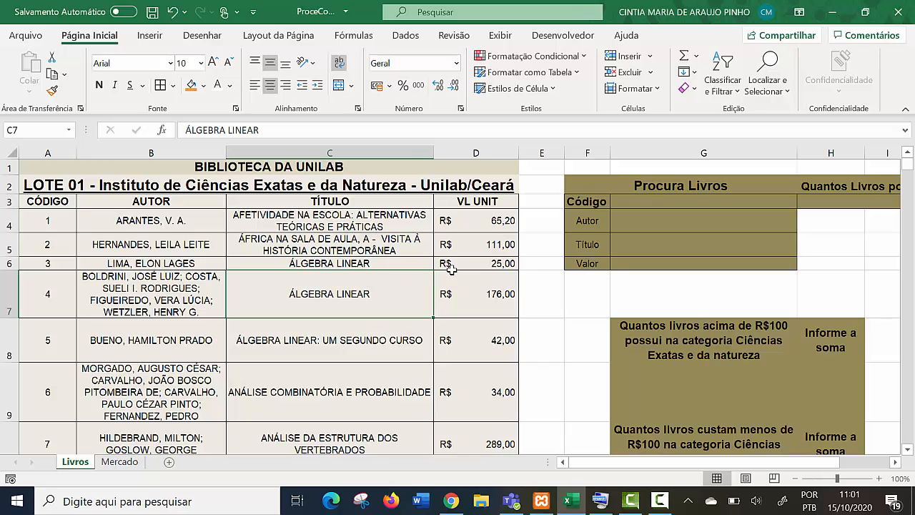
{"action": "left_click", "coordinate": [473, 345]}
{"action": "scroll", "coordinate": [473, 352], "scroll_direction": "down", "scroll_amount": 2}
{"action": "scroll", "coordinate": [473, 353], "scroll_direction": "down", "scroll_amount": 3}
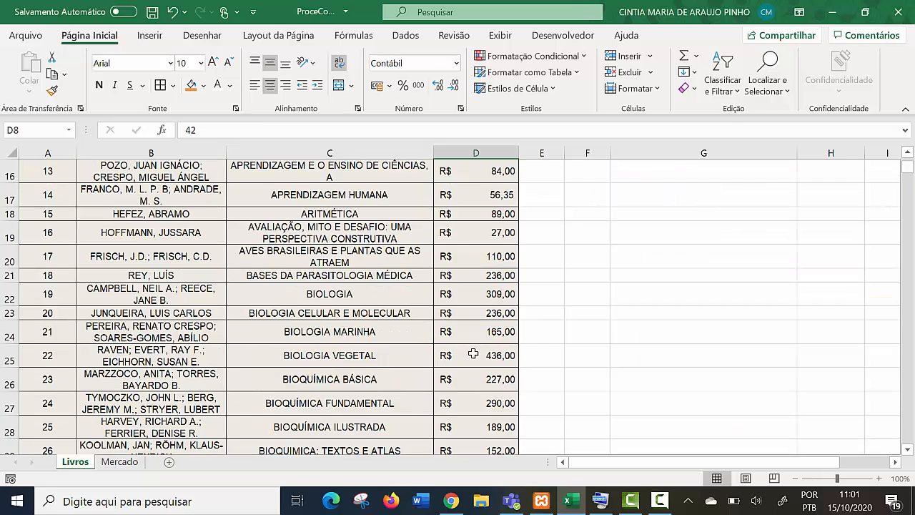
{"action": "scroll", "coordinate": [473, 352], "scroll_direction": "up", "scroll_amount": 5}
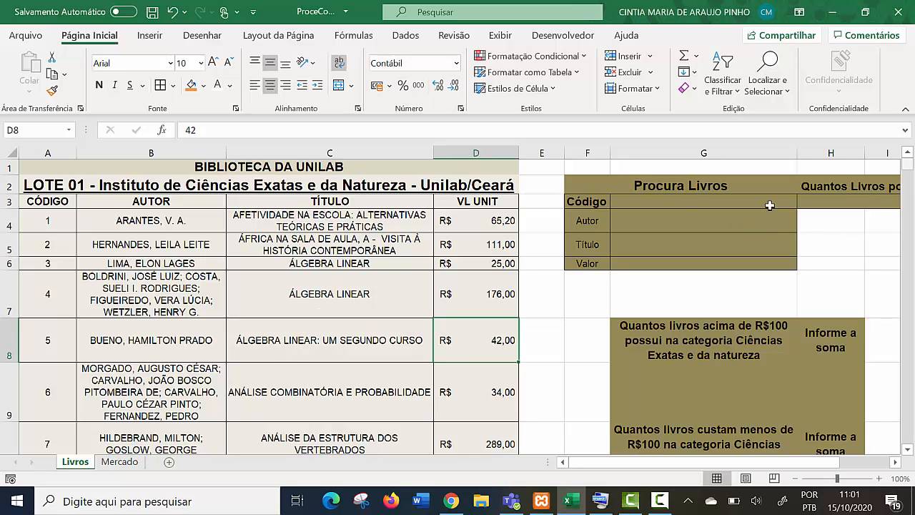
{"action": "scroll", "coordinate": [348, 202], "scroll_direction": "down", "scroll_amount": 5}
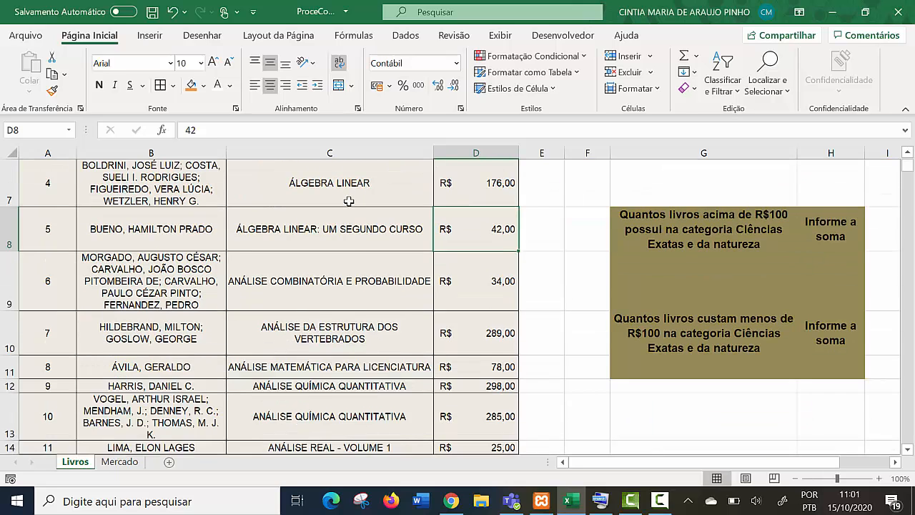
{"action": "scroll", "coordinate": [372, 198], "scroll_direction": "up", "scroll_amount": 5}
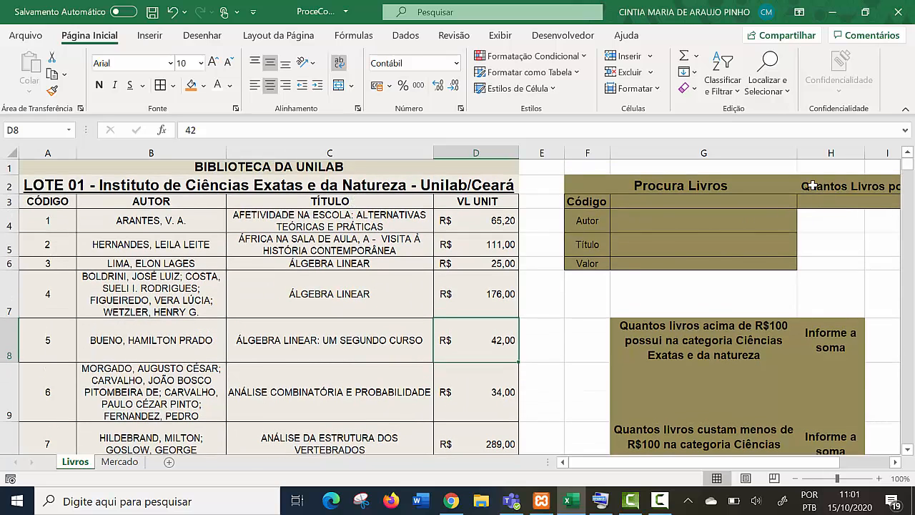
{"action": "left_click", "coordinate": [208, 228]}
{"action": "left_click", "coordinate": [423, 182]}
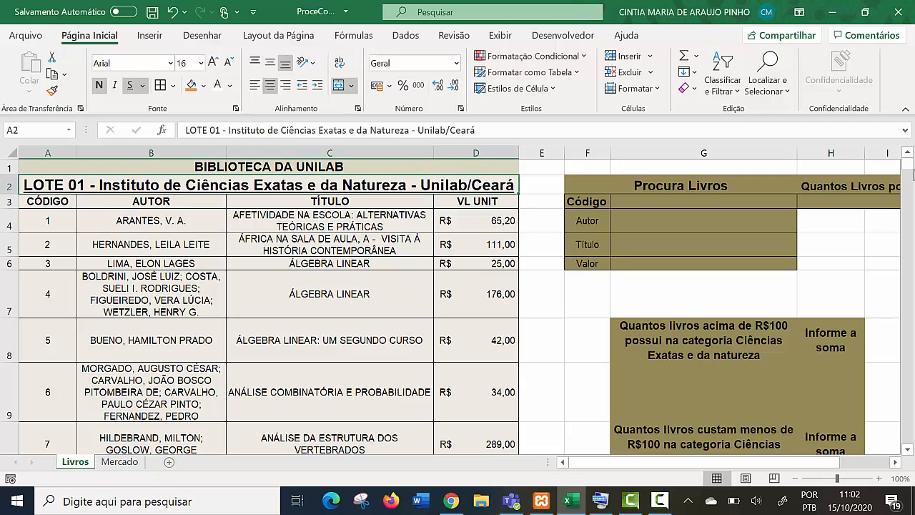
- Look through the other book lots further down the Livros sheet, including Lote 03 and Lote 04
{"action": "left_click_drag", "start_coordinate": [912, 166], "coordinate": [909, 214]}
{"action": "left_click_drag", "start_coordinate": [886, 271], "coordinate": [885, 272]}
{"action": "scroll", "coordinate": [417, 310], "scroll_direction": "down", "scroll_amount": 4}
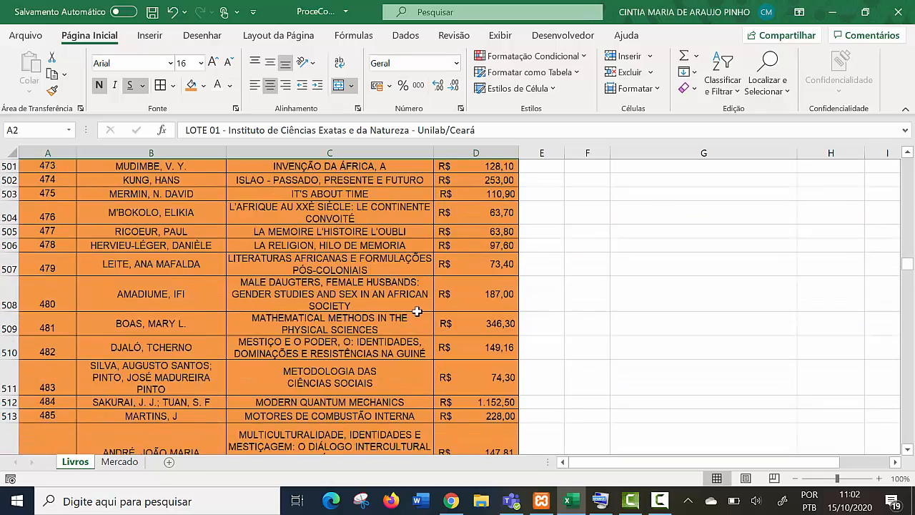
{"action": "scroll", "coordinate": [419, 306], "scroll_direction": "up", "scroll_amount": 17}
{"action": "scroll", "coordinate": [423, 289], "scroll_direction": "up", "scroll_amount": 6}
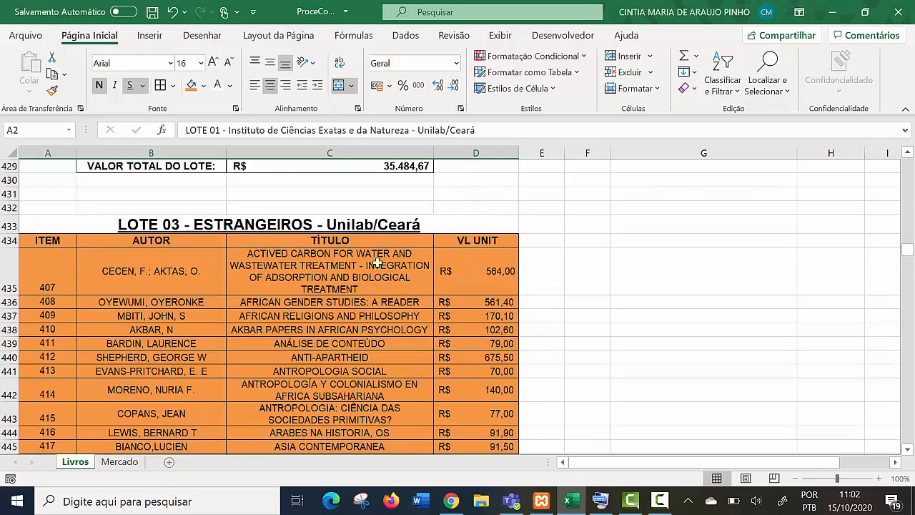
{"action": "scroll", "coordinate": [377, 263], "scroll_direction": "up", "scroll_amount": 14}
{"action": "scroll", "coordinate": [326, 248], "scroll_direction": "up", "scroll_amount": 20}
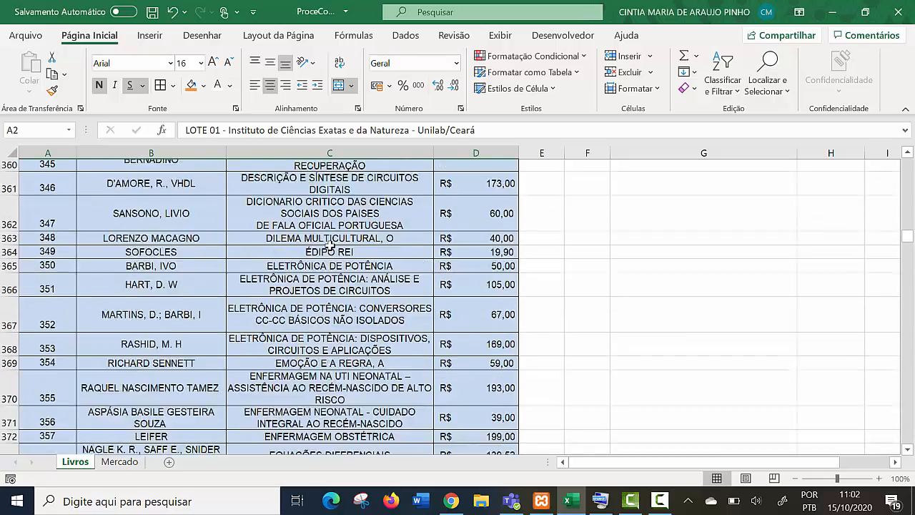
{"action": "scroll", "coordinate": [382, 337], "scroll_direction": "down", "scroll_amount": 20}
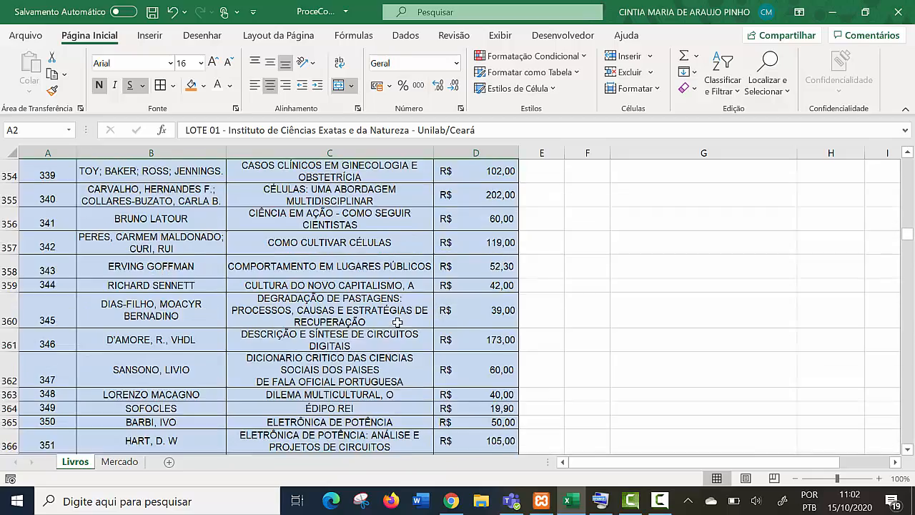
{"action": "scroll", "coordinate": [442, 308], "scroll_direction": "down", "scroll_amount": 20}
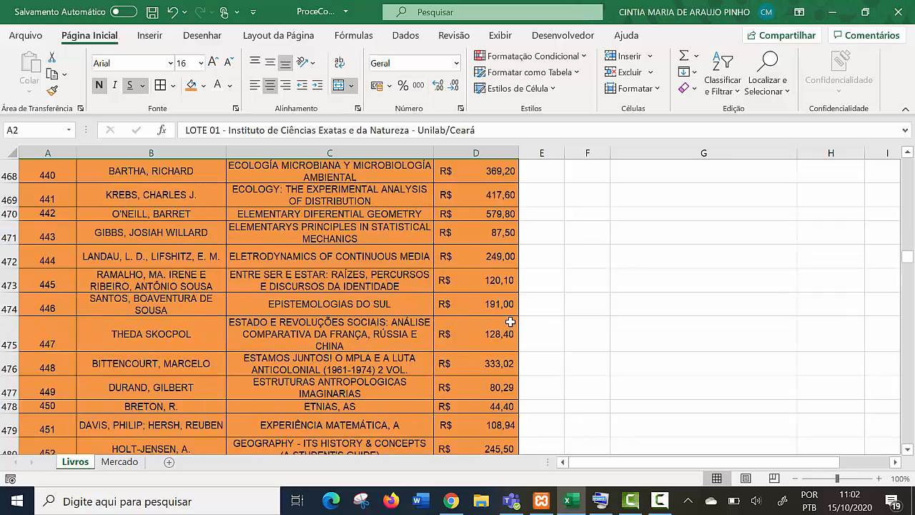
{"action": "scroll", "coordinate": [507, 328], "scroll_direction": "down", "scroll_amount": 13}
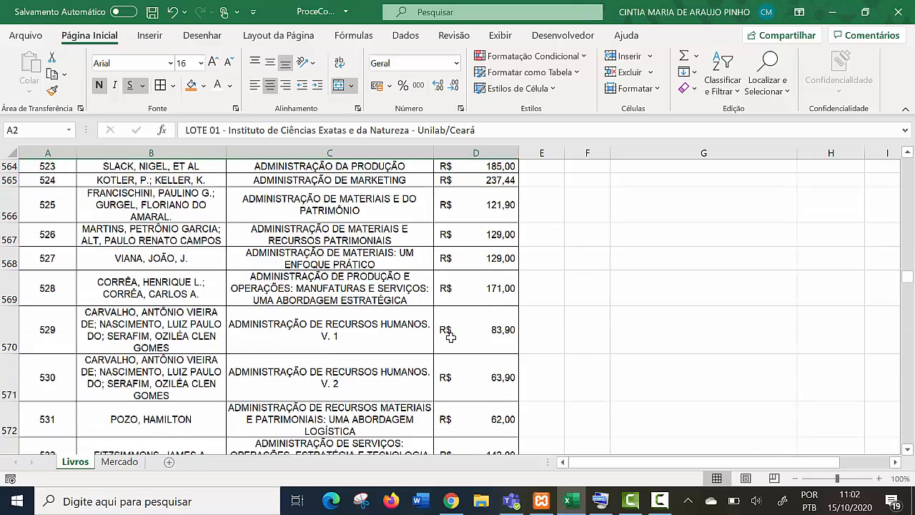
{"action": "scroll", "coordinate": [450, 336], "scroll_direction": "up", "scroll_amount": 3}
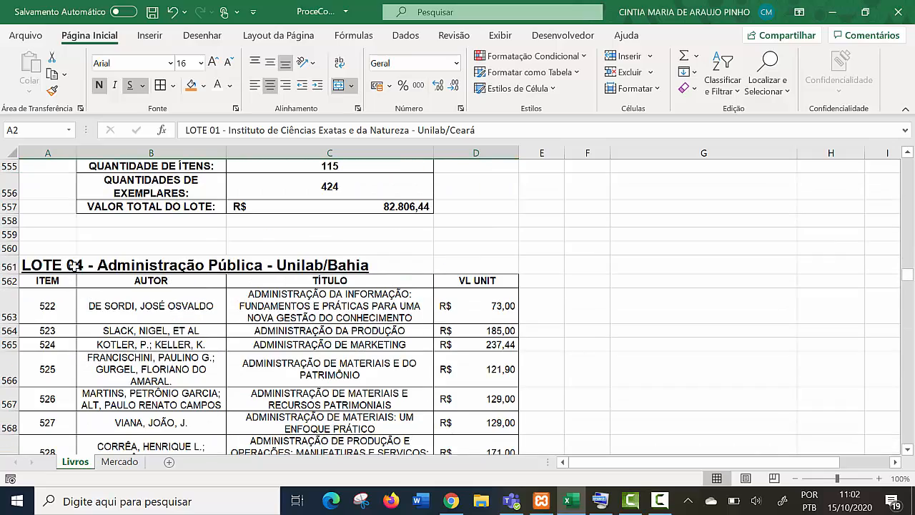
{"action": "scroll", "coordinate": [315, 313], "scroll_direction": "down", "scroll_amount": 20}
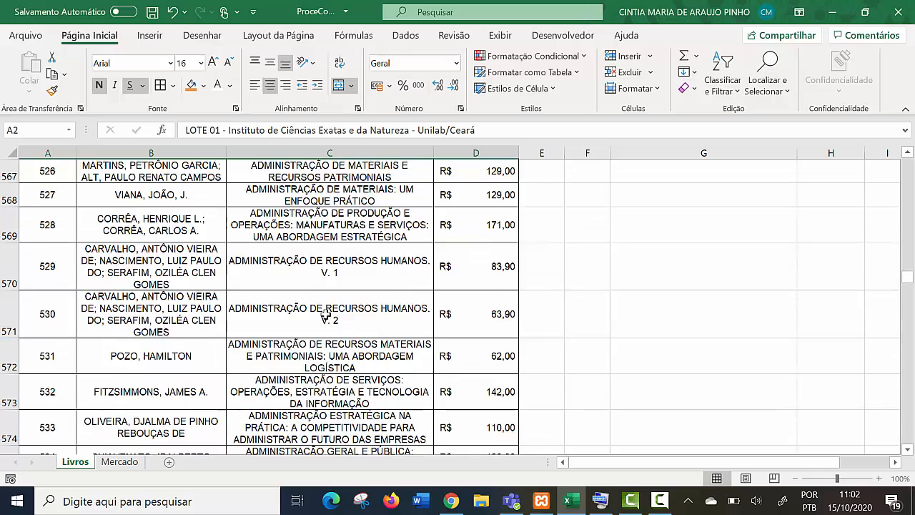
{"action": "scroll", "coordinate": [397, 312], "scroll_direction": "down", "scroll_amount": 17}
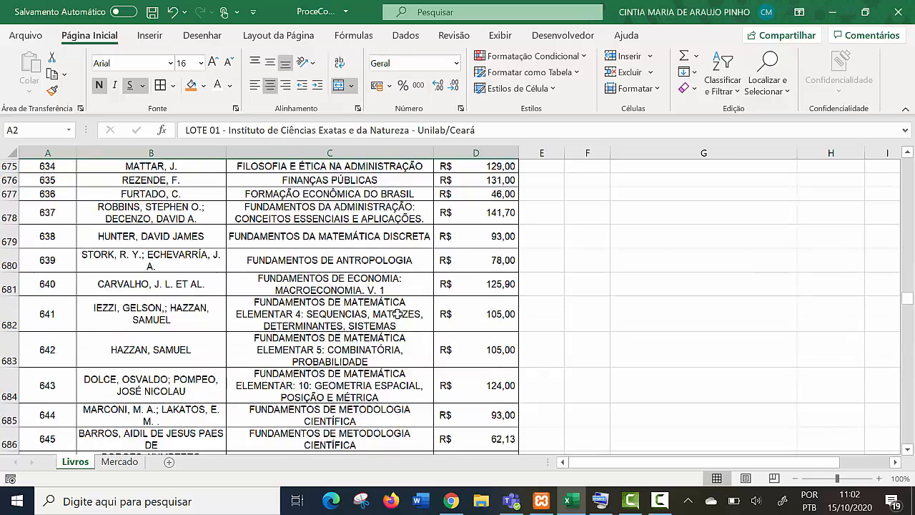
{"action": "left_click_drag", "start_coordinate": [907, 310], "coordinate": [902, 161]}
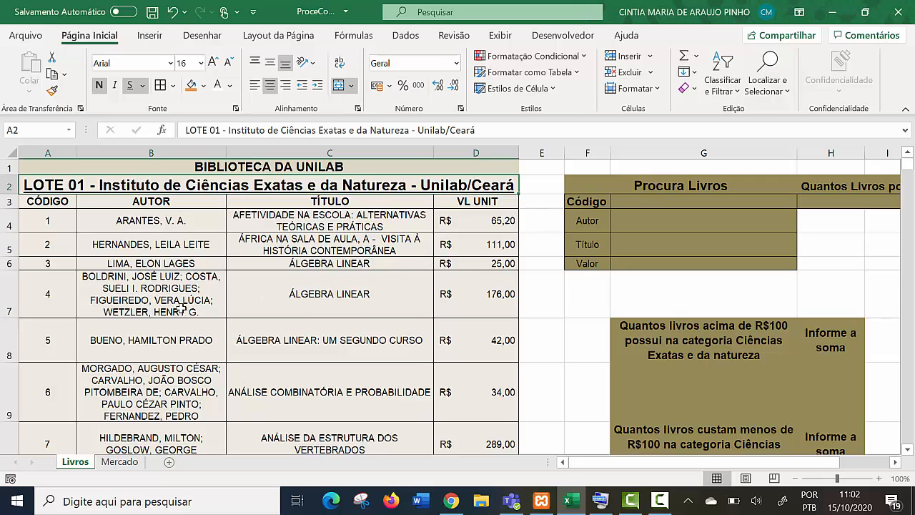
{"action": "scroll", "coordinate": [182, 307], "scroll_direction": "down", "scroll_amount": 2}
{"action": "scroll", "coordinate": [182, 308], "scroll_direction": "up", "scroll_amount": 2}
- Review the Procura Livros form, and find the book with code 300 to check its author, title and value
{"action": "left_click_drag", "start_coordinate": [590, 204], "coordinate": [683, 263]}
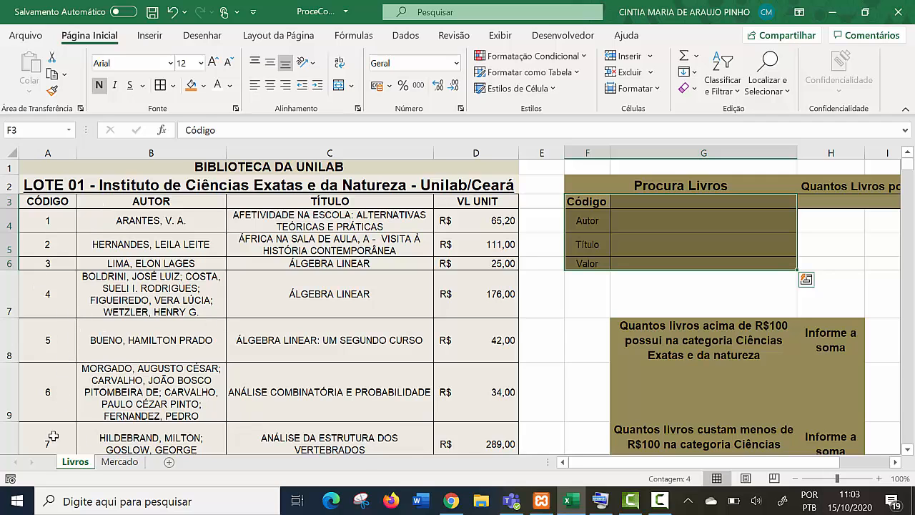
{"action": "left_click", "coordinate": [47, 394]}
{"action": "scroll", "coordinate": [74, 355], "scroll_direction": "down", "scroll_amount": 20}
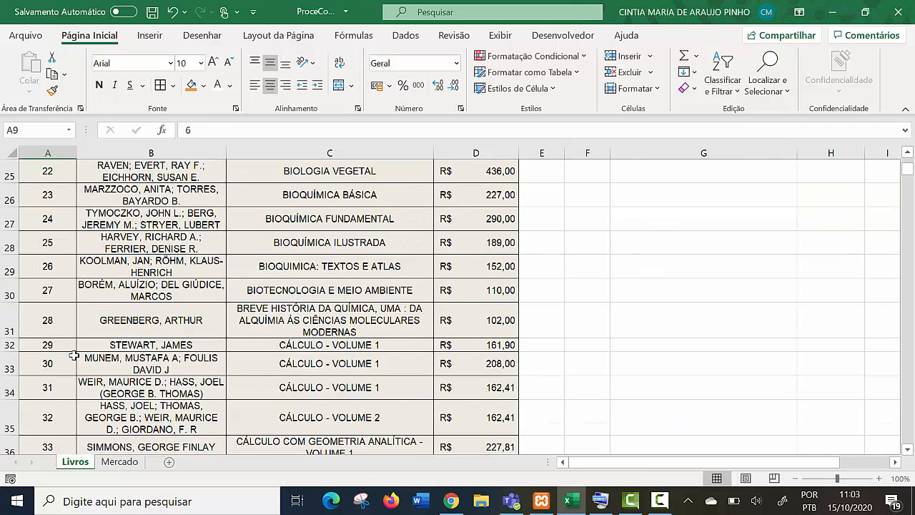
{"action": "scroll", "coordinate": [74, 355], "scroll_direction": "down", "scroll_amount": 15}
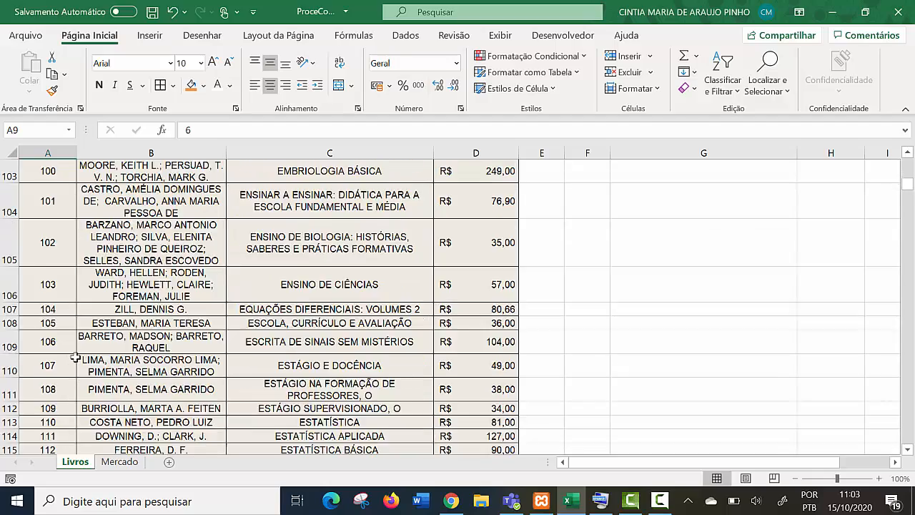
{"action": "scroll", "coordinate": [76, 361], "scroll_direction": "down", "scroll_amount": 15}
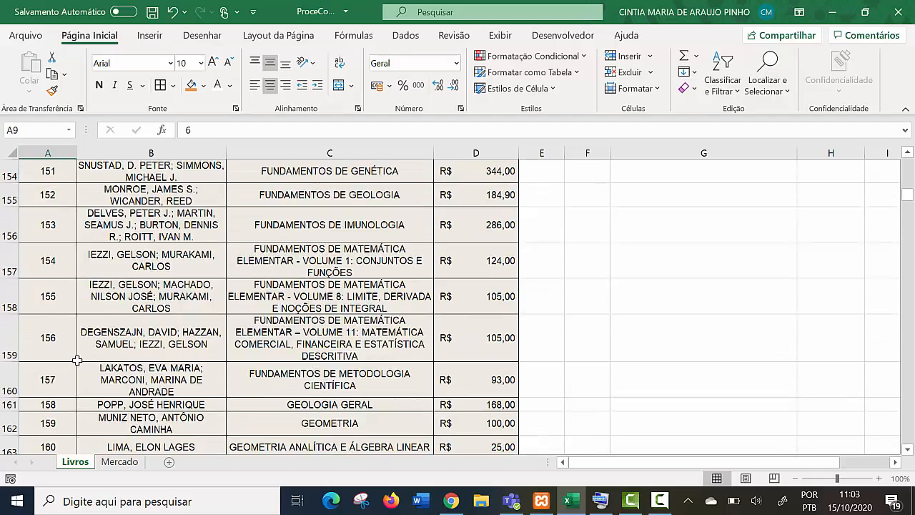
{"action": "scroll", "coordinate": [76, 360], "scroll_direction": "down", "scroll_amount": 20}
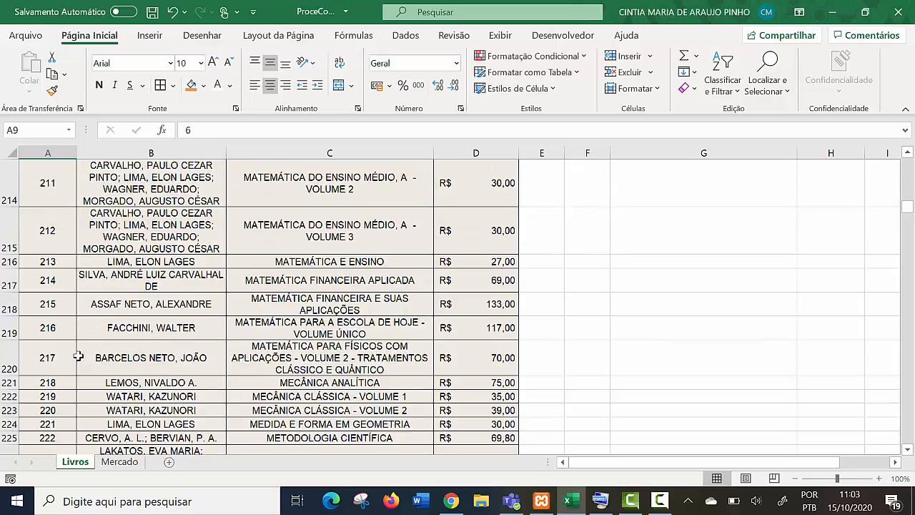
{"action": "scroll", "coordinate": [57, 368], "scroll_direction": "down", "scroll_amount": 6}
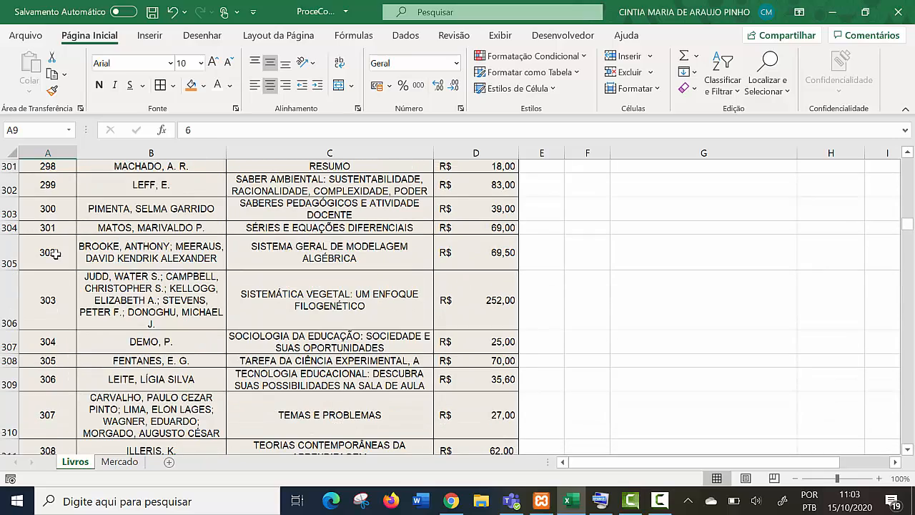
{"action": "left_click", "coordinate": [56, 212]}
{"action": "left_click", "coordinate": [275, 208]}
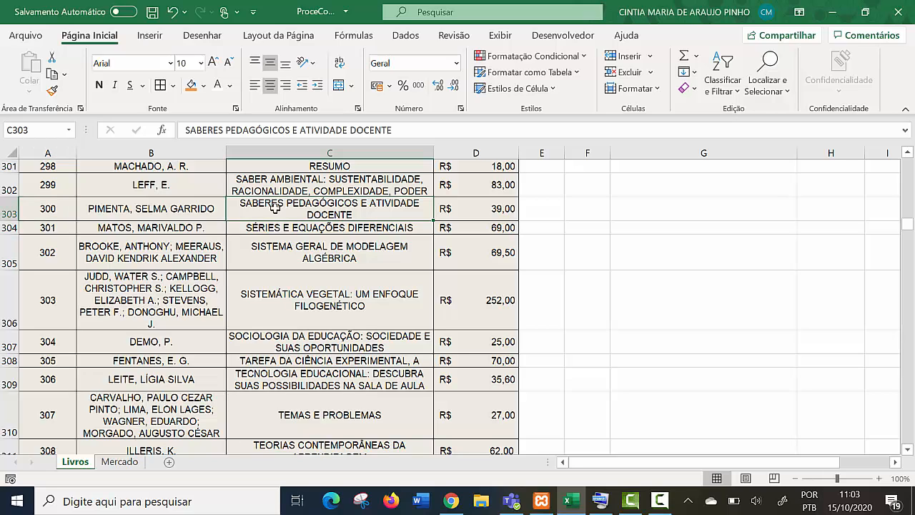
{"action": "left_click", "coordinate": [133, 211]}
{"action": "left_click", "coordinate": [317, 205]}
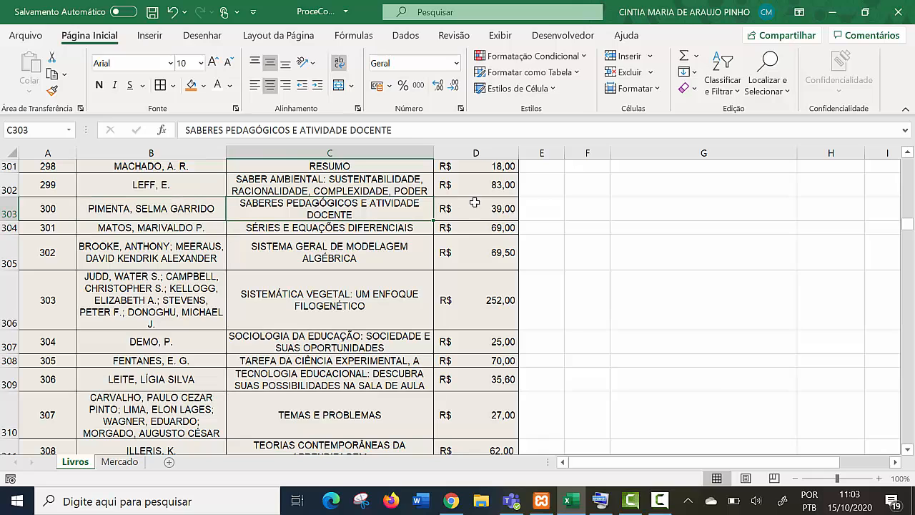
{"action": "left_click", "coordinate": [482, 203]}
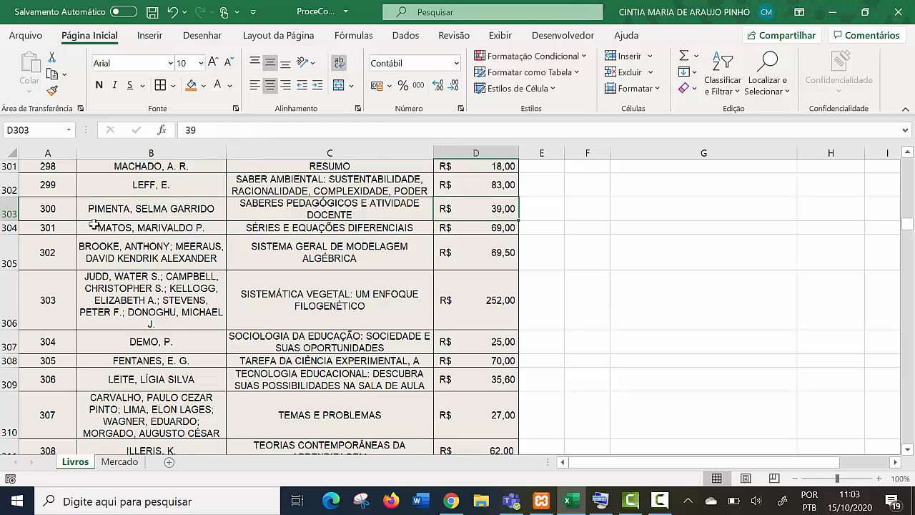
{"action": "left_click_drag", "start_coordinate": [908, 226], "coordinate": [910, 141]}
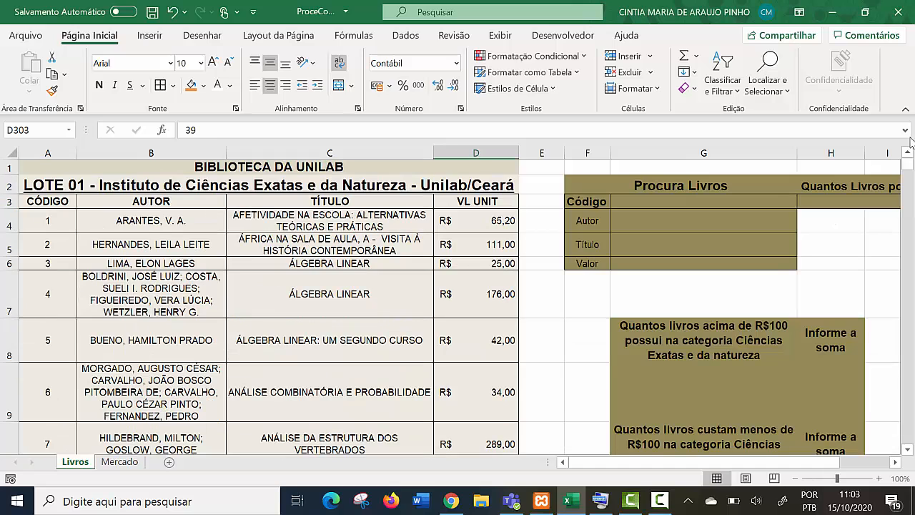
- Enter 2 as the Código in cell G3 of the Procura Livros form
{"action": "left_click", "coordinate": [687, 205]}
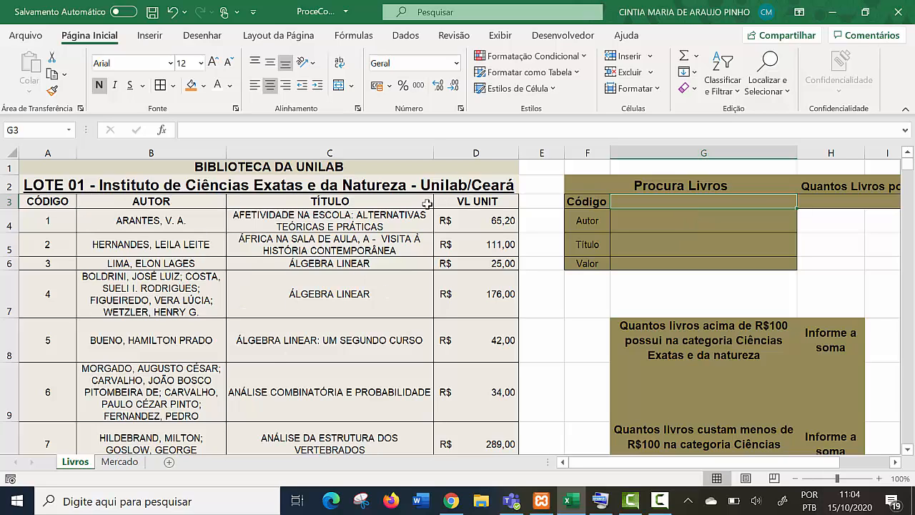
{"action": "left_click_drag", "start_coordinate": [49, 227], "coordinate": [45, 420]}
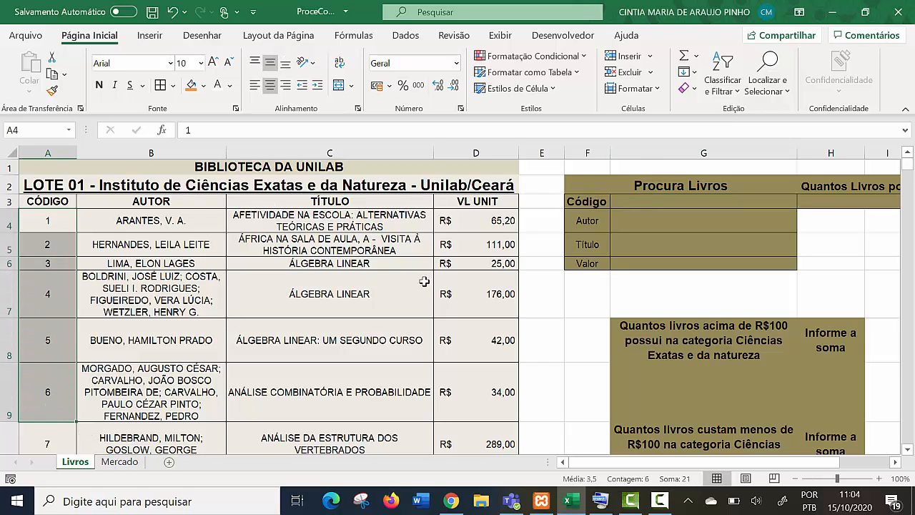
{"action": "left_click", "coordinate": [647, 203]}
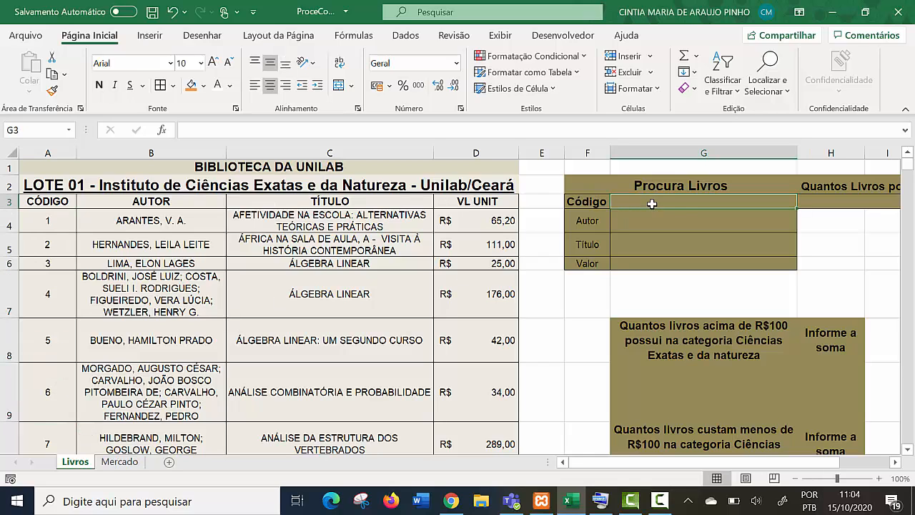
{"action": "left_click", "coordinate": [590, 224]}
{"action": "left_click", "coordinate": [661, 199]}
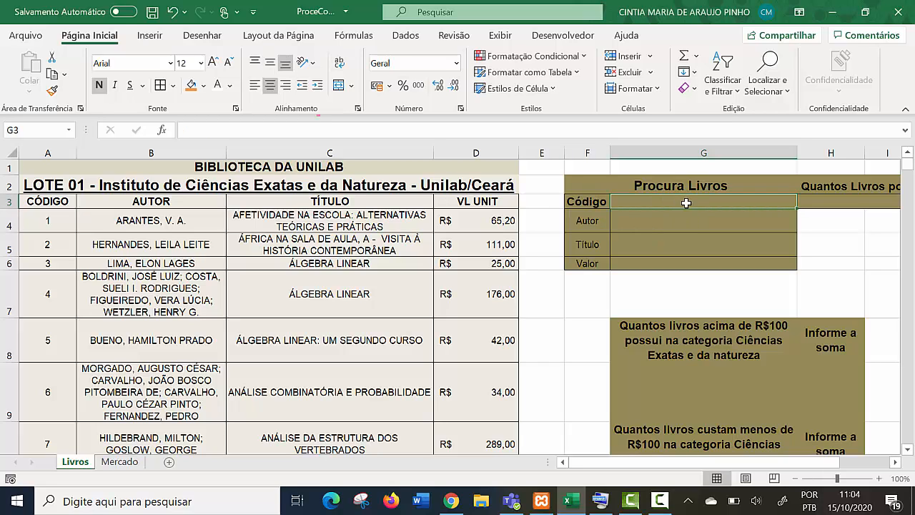
{"action": "type", "text": "2"}
{"action": "key", "text": "Return"}
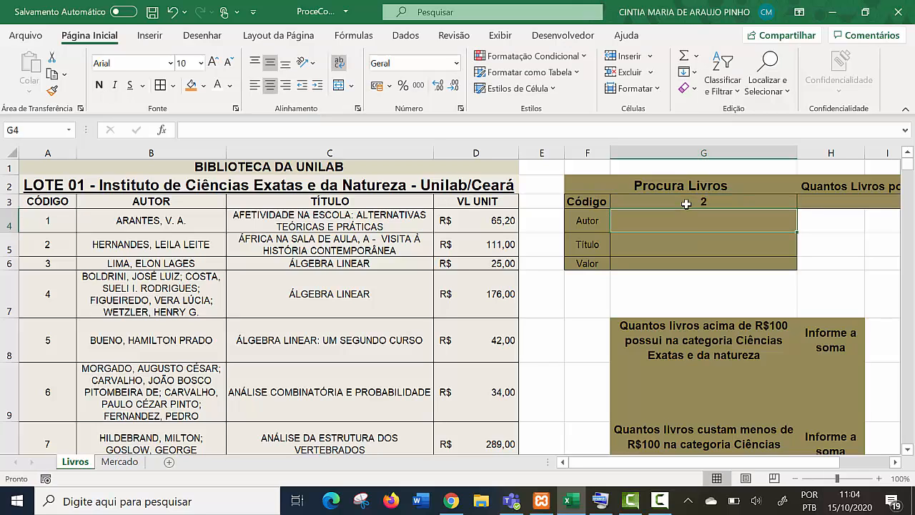
- Review the Autor, Título and Valor result cells, and set the Código in cell G3 to 300
{"action": "left_click_drag", "start_coordinate": [697, 220], "coordinate": [691, 265]}
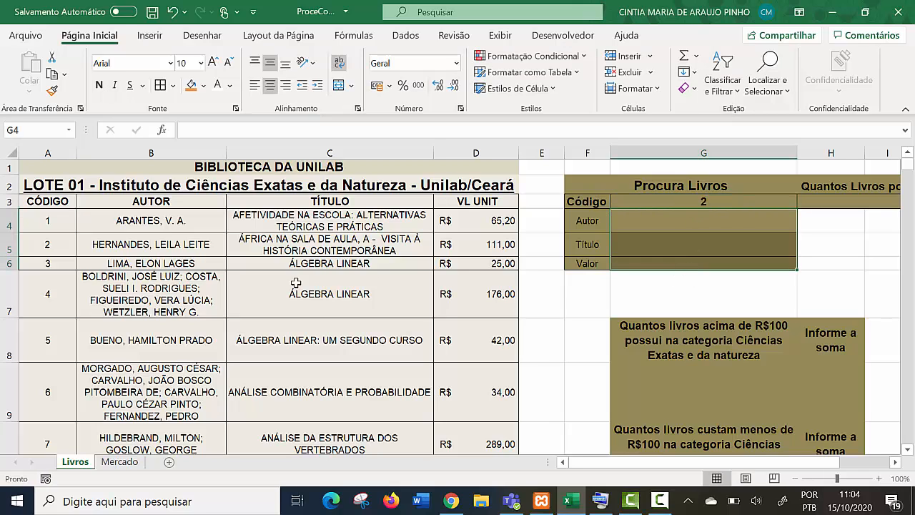
{"action": "left_click", "coordinate": [671, 229]}
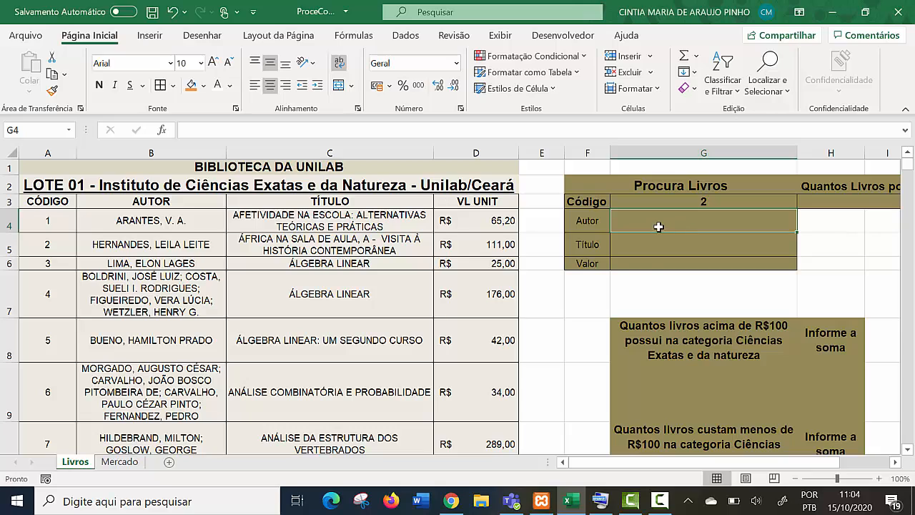
{"action": "left_click", "coordinate": [651, 245]}
{"action": "left_click", "coordinate": [649, 264]}
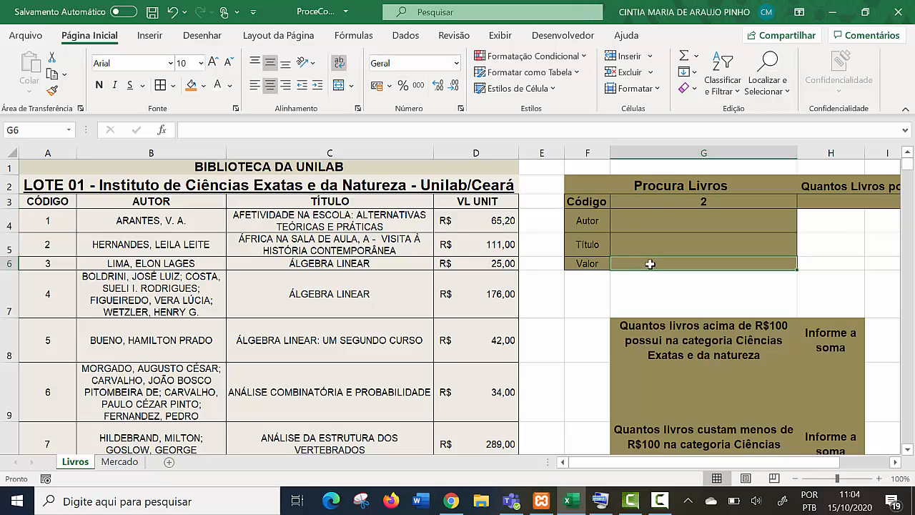
{"action": "left_click", "coordinate": [708, 200]}
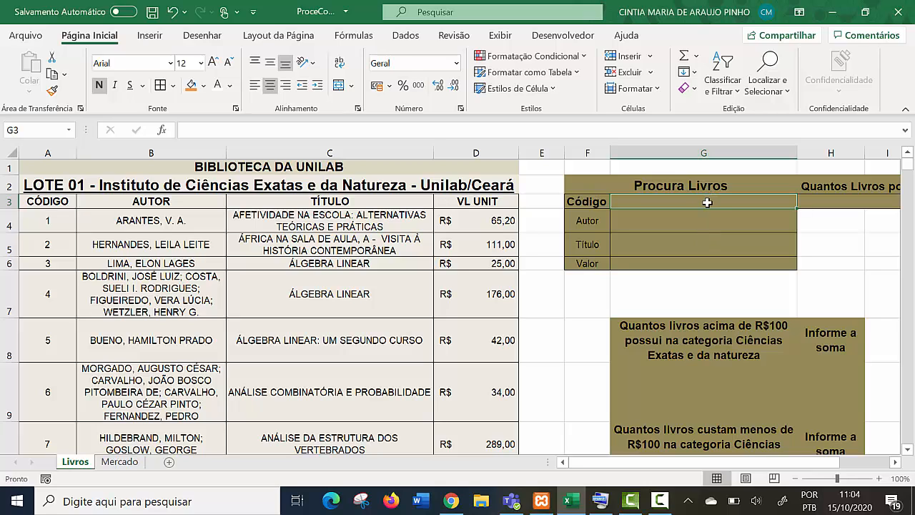
{"action": "type", "text": "300"}
{"action": "left_click", "coordinate": [682, 272]}
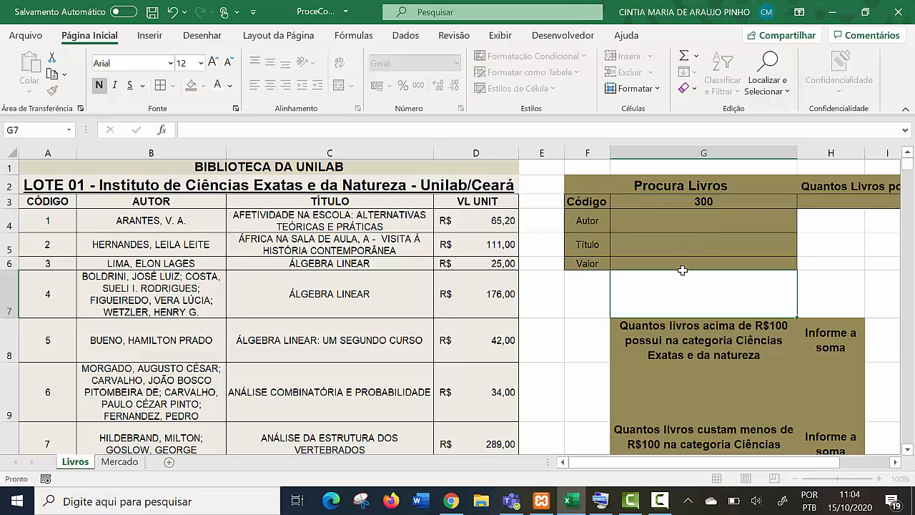
- Start a PROCV formula in the Autor cell G4 with the Código cell G3 as the lookup value
{"action": "left_click", "coordinate": [704, 204]}
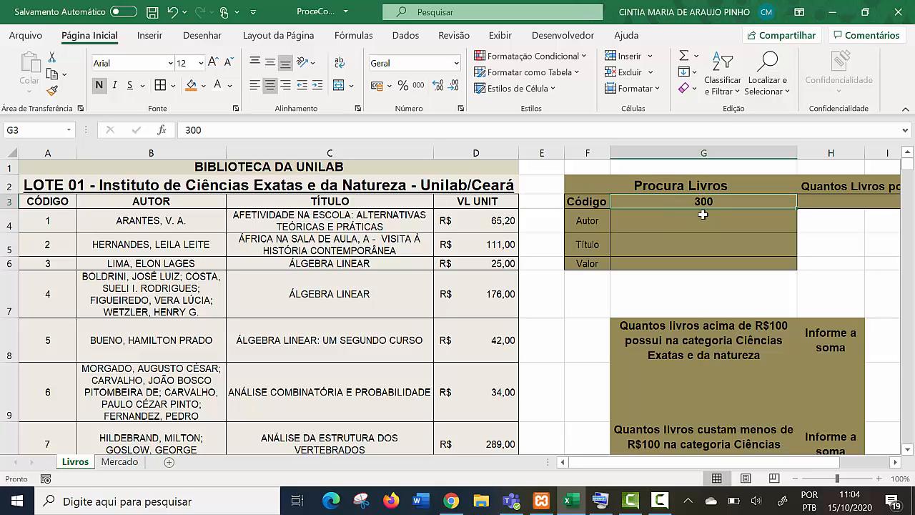
{"action": "left_click", "coordinate": [703, 217]}
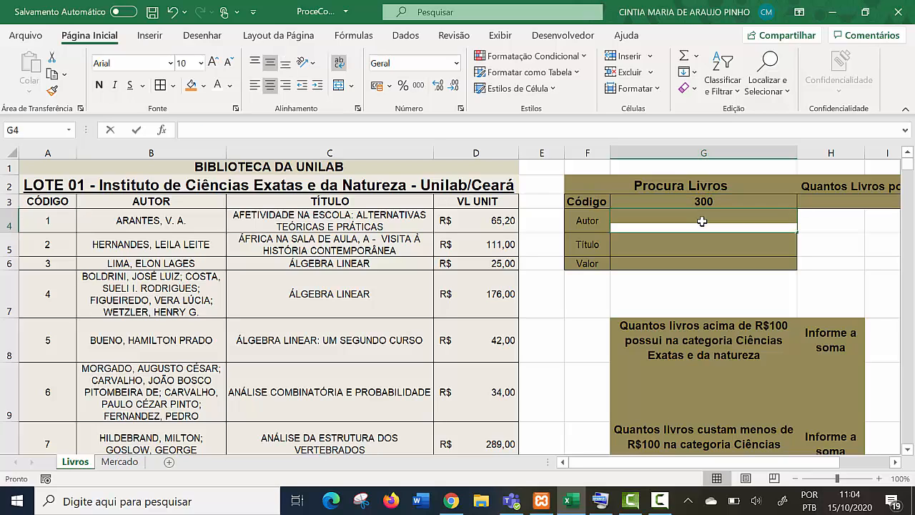
{"action": "type", "text": "=p"}
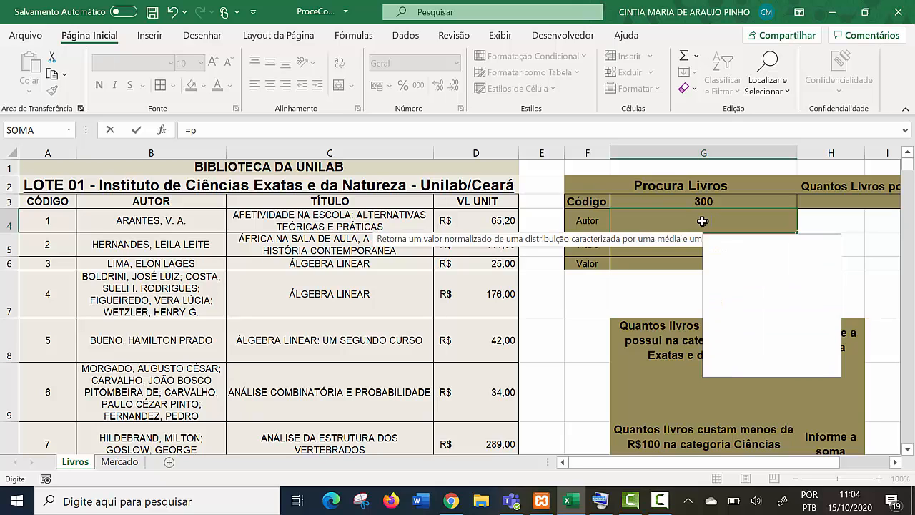
{"action": "type", "text": "roc"}
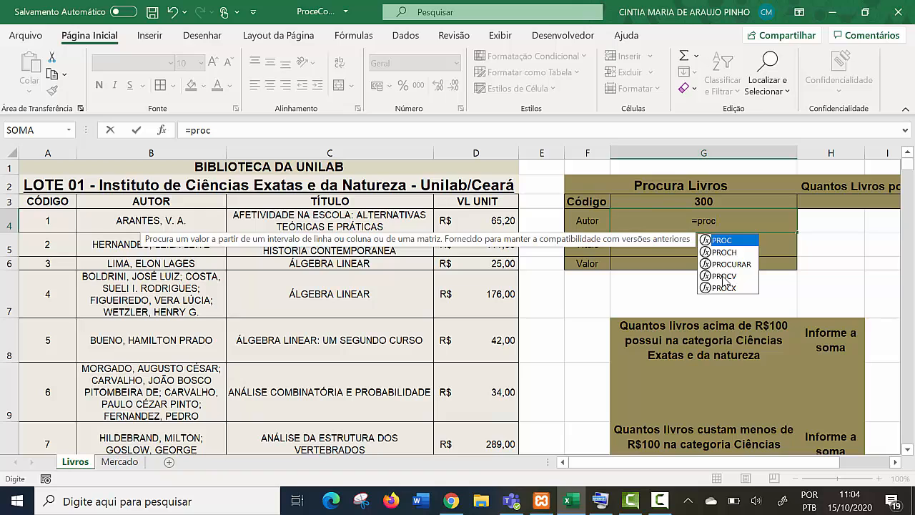
{"action": "double_click", "coordinate": [724, 276]}
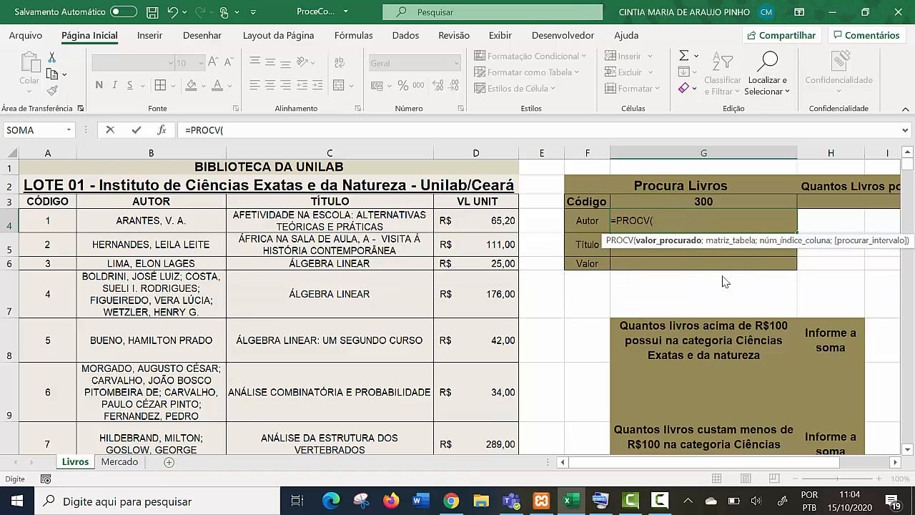
{"action": "left_click", "coordinate": [713, 202]}
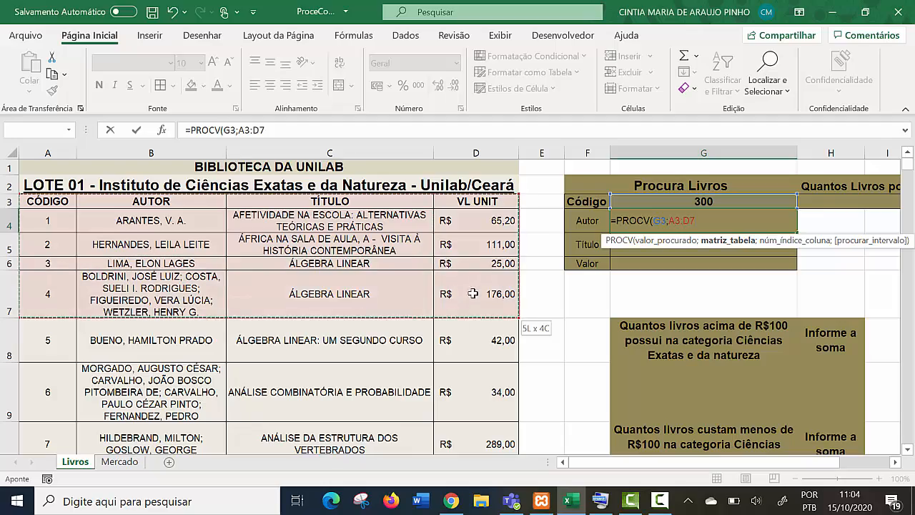
- Use the range A3:D329 as the table array of the Autor PROCV formula
{"action": "left_click_drag", "start_coordinate": [465, 377], "coordinate": [501, 401]}
{"action": "left_click_drag", "start_coordinate": [493, 512], "coordinate": [502, 427]}
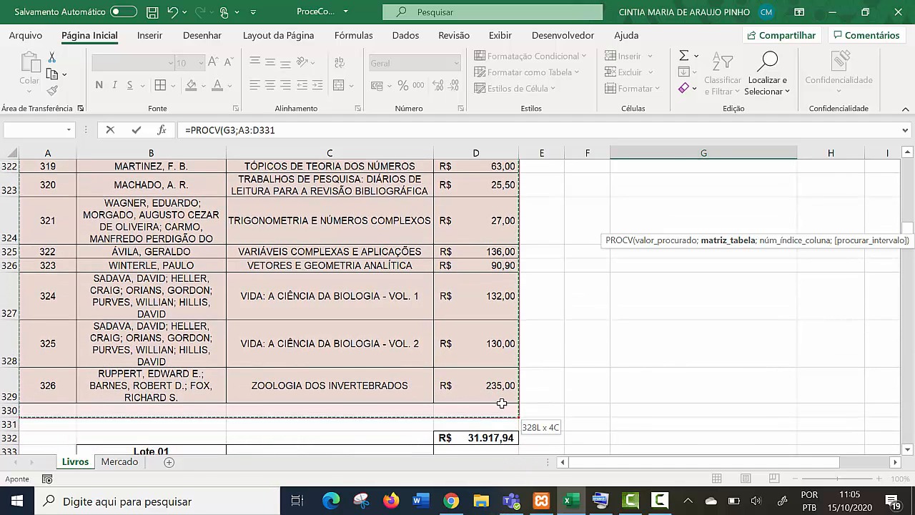
{"action": "left_click_drag", "start_coordinate": [502, 394], "coordinate": [502, 394]}
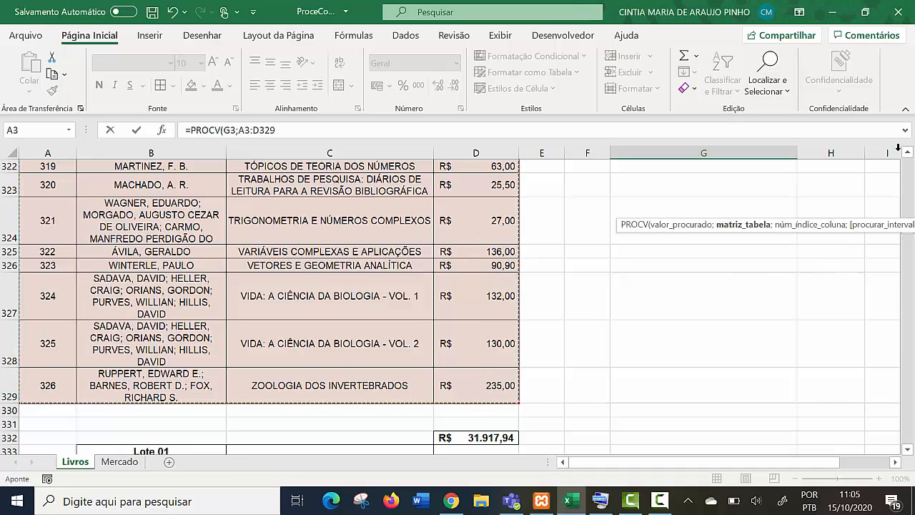
{"action": "scroll", "coordinate": [911, 180], "scroll_direction": "up", "scroll_amount": 20}
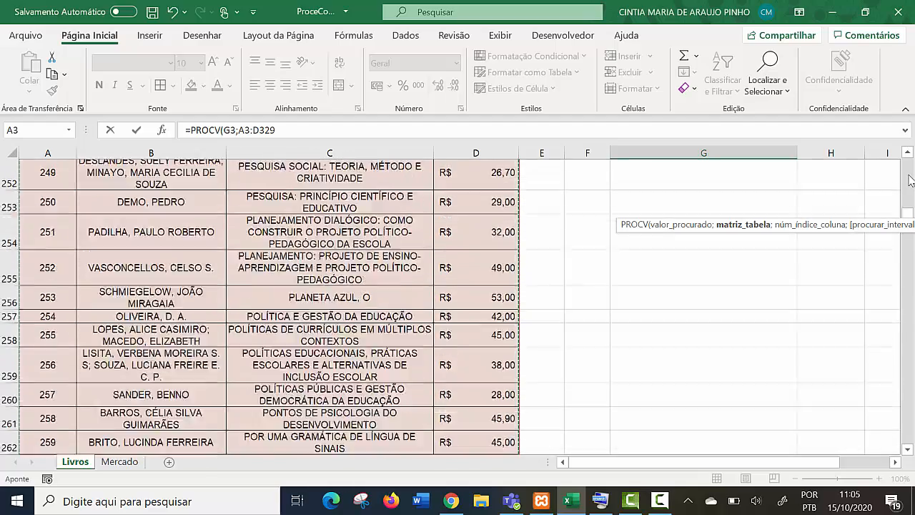
{"action": "scroll", "coordinate": [912, 180], "scroll_direction": "up", "scroll_amount": 12}
{"action": "left_click_drag", "start_coordinate": [909, 213], "coordinate": [908, 147]}
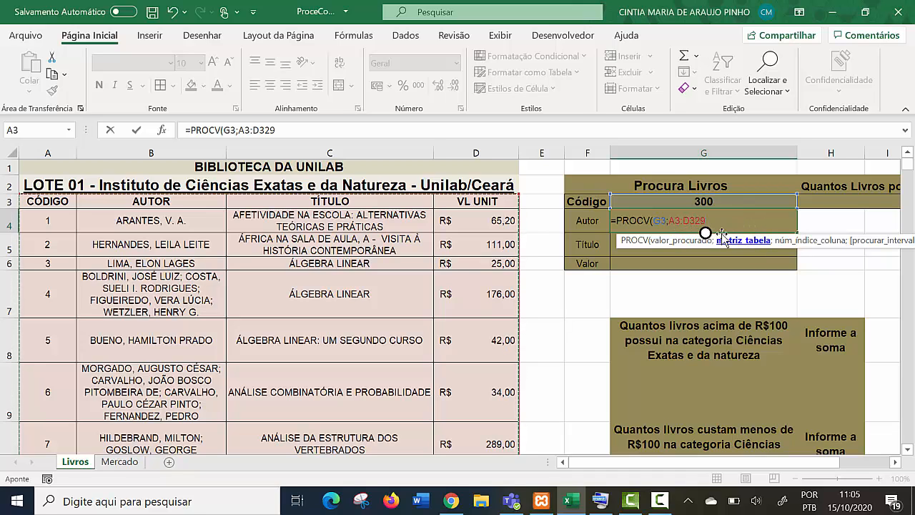
- Complete the Autor formula in G4 with column index 2 and exact match, as =PROCV(G3;A3:D329;2;FALSO)
{"action": "type", "text": ";2"}
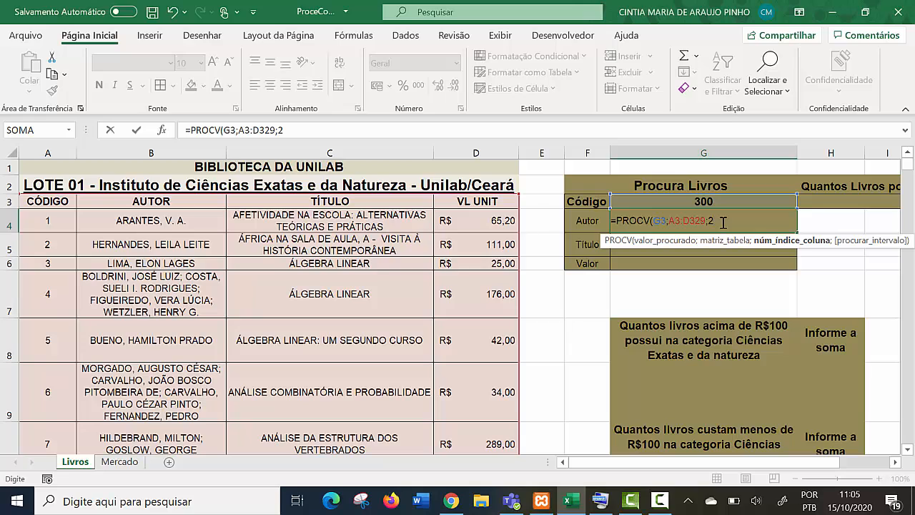
{"action": "type", "text": ";"}
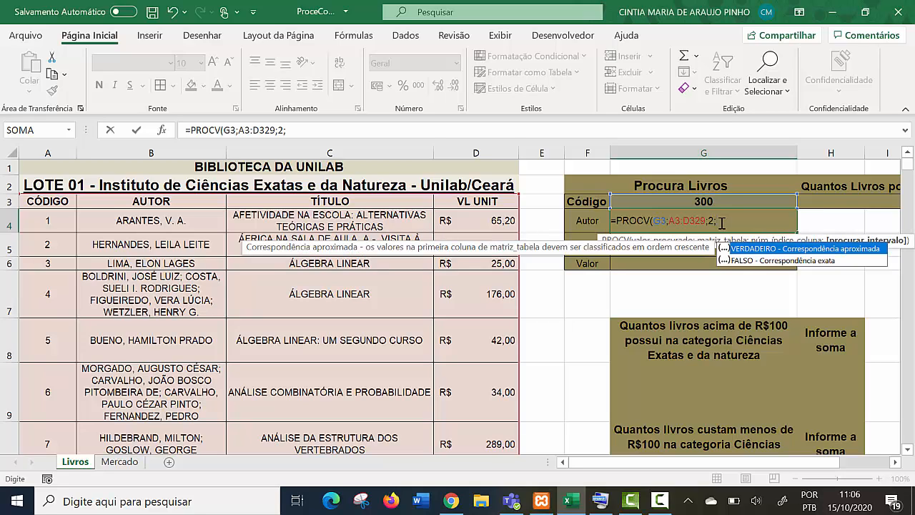
{"action": "double_click", "coordinate": [804, 261]}
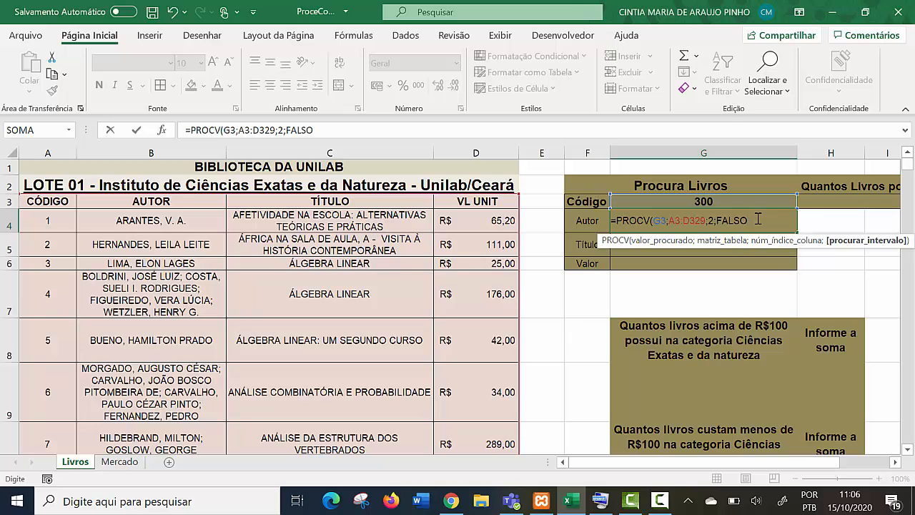
{"action": "left_click", "coordinate": [762, 219]}
{"action": "type", "text": ")"}
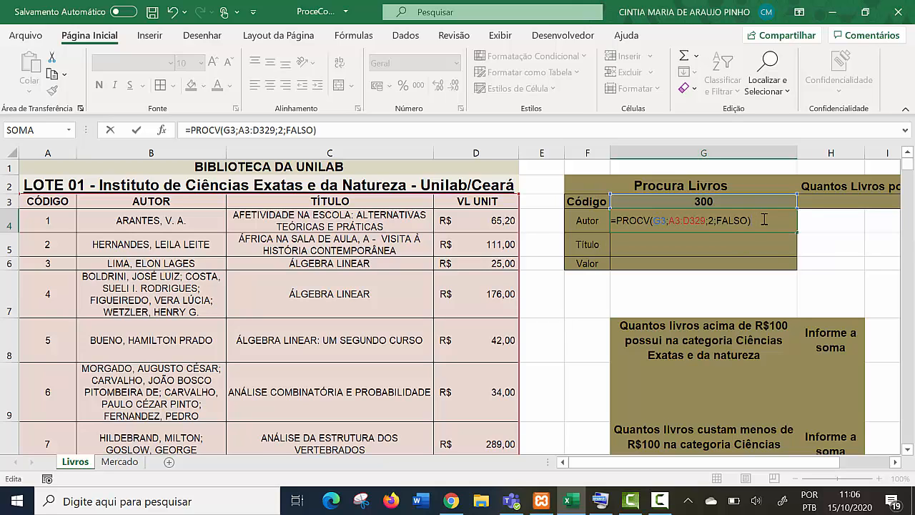
{"action": "key", "text": "Return"}
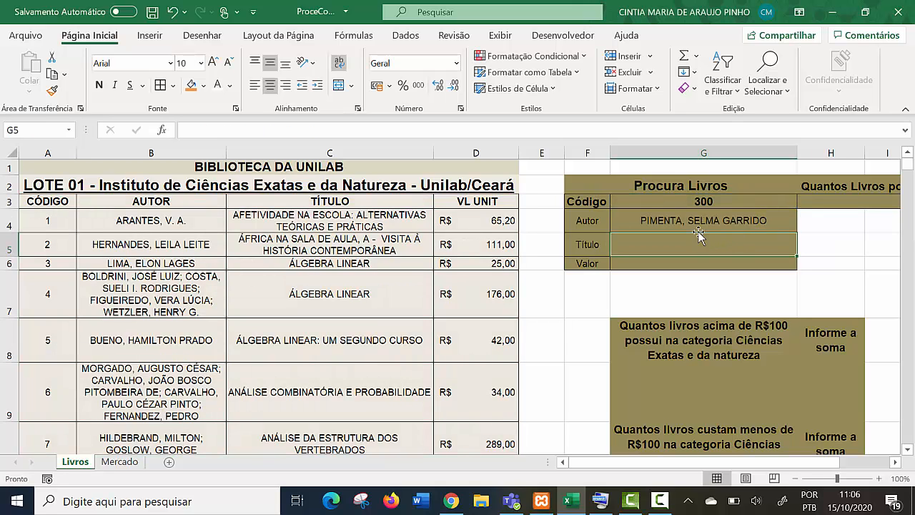
- Test the Autor lookup by entering 2 and 20 in turn as the Código in cell G3
{"action": "left_click", "coordinate": [698, 203]}
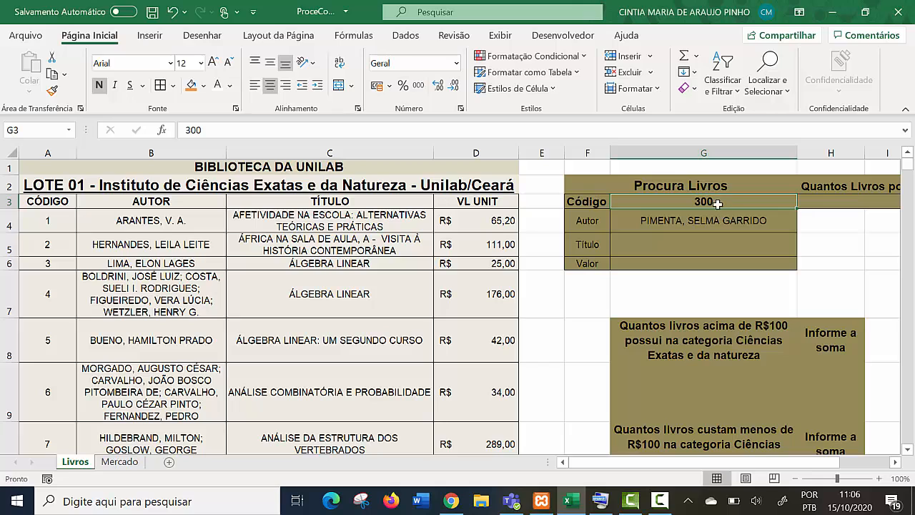
{"action": "type", "text": "2"}
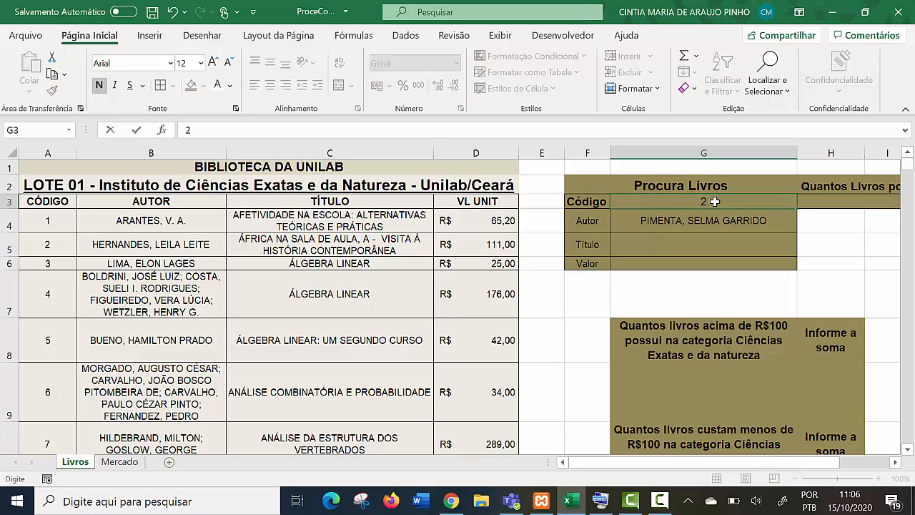
{"action": "key", "text": "Return"}
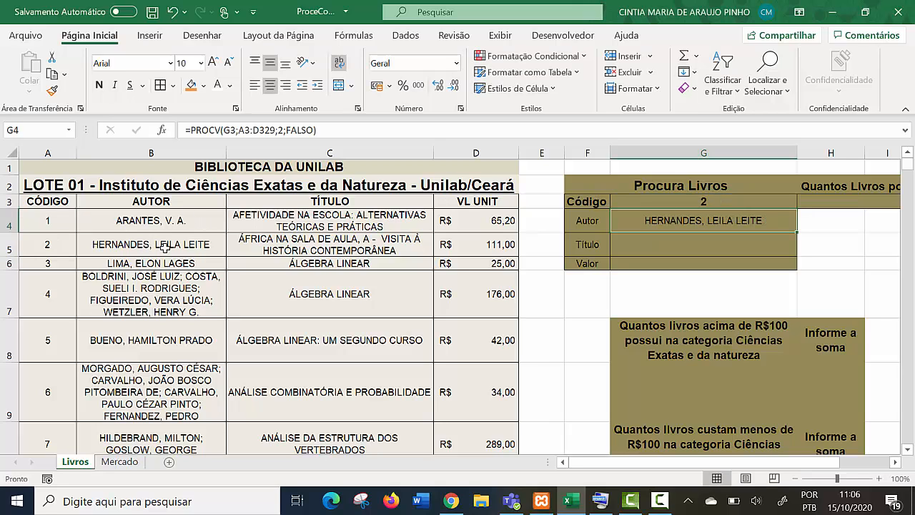
{"action": "left_click", "coordinate": [699, 202]}
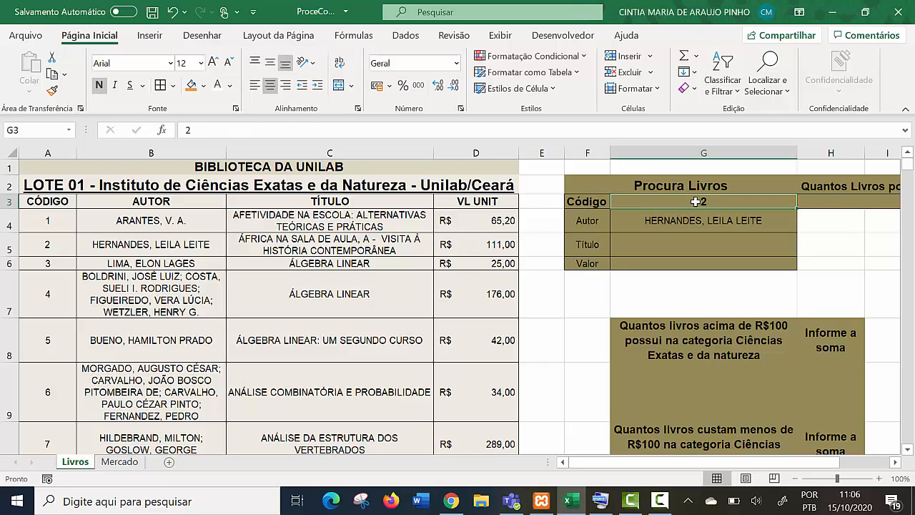
{"action": "type", "text": "2"}
{"action": "key", "text": "Return"}
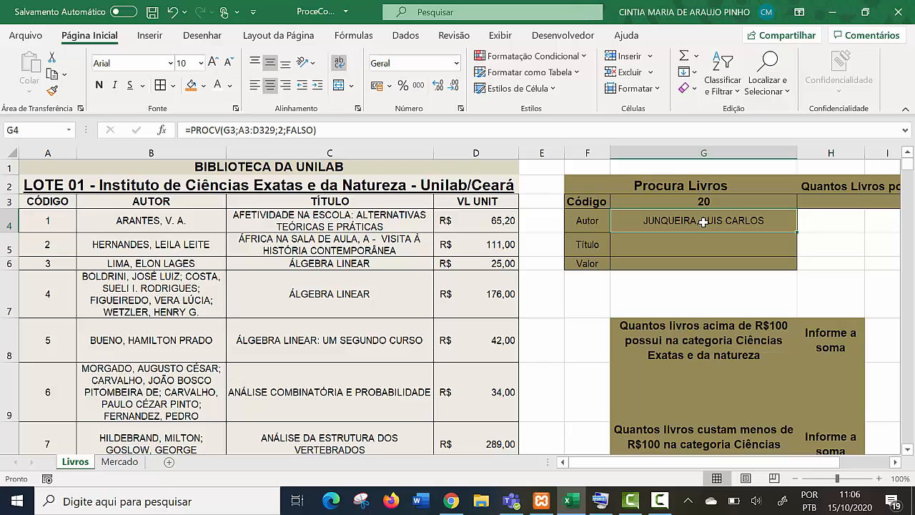
- Compare the contents of the Código cell G3 with the PROCV formula in the Autor cell G4
{"action": "left_click", "coordinate": [708, 203]}
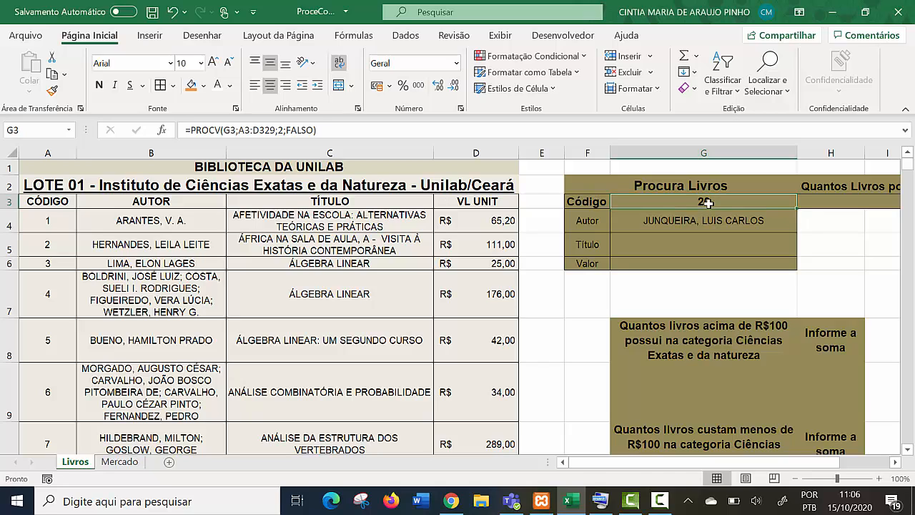
{"action": "left_click_drag", "start_coordinate": [708, 203], "coordinate": [709, 263]}
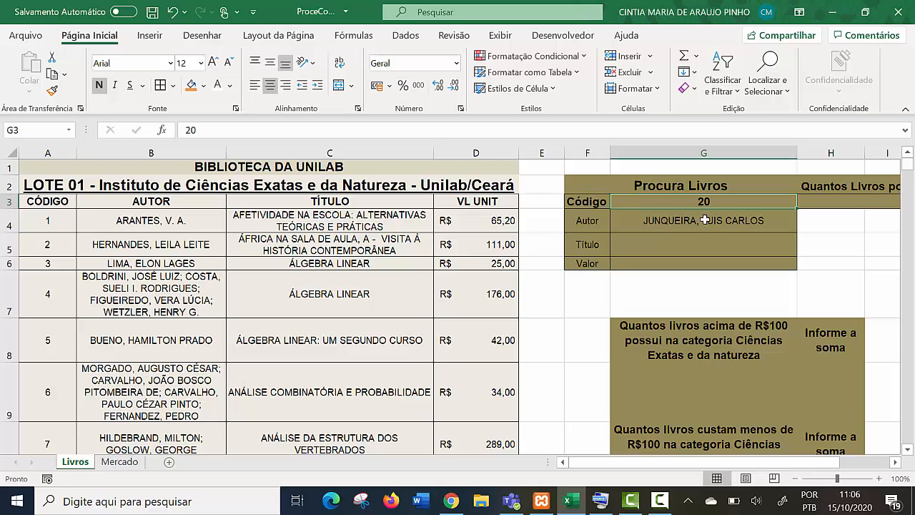
{"action": "left_click", "coordinate": [707, 220]}
{"action": "left_click", "coordinate": [703, 206]}
{"action": "left_click", "coordinate": [704, 223]}
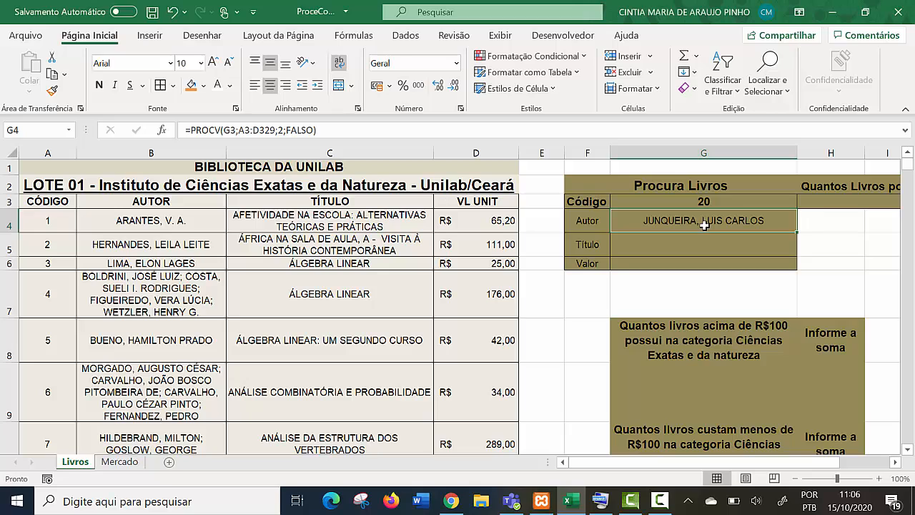
{"action": "left_click", "coordinate": [705, 205]}
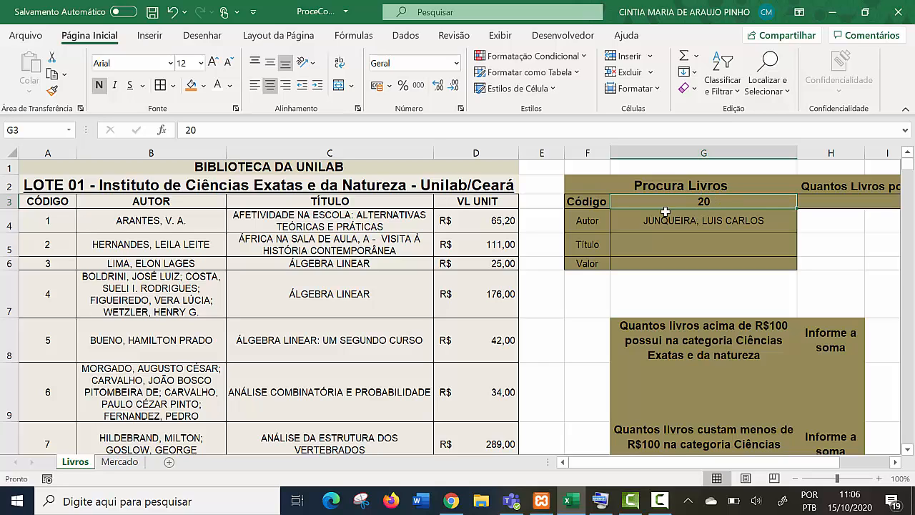
- Start a PROCV formula in the Título cell G5 with the Código cell G3 as the lookup value
{"action": "left_click", "coordinate": [704, 250]}
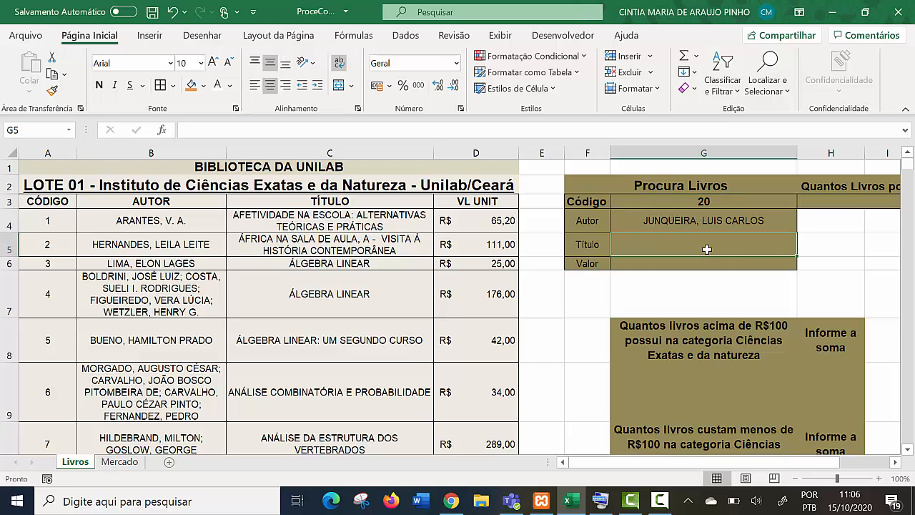
{"action": "type", "text": "=pro"}
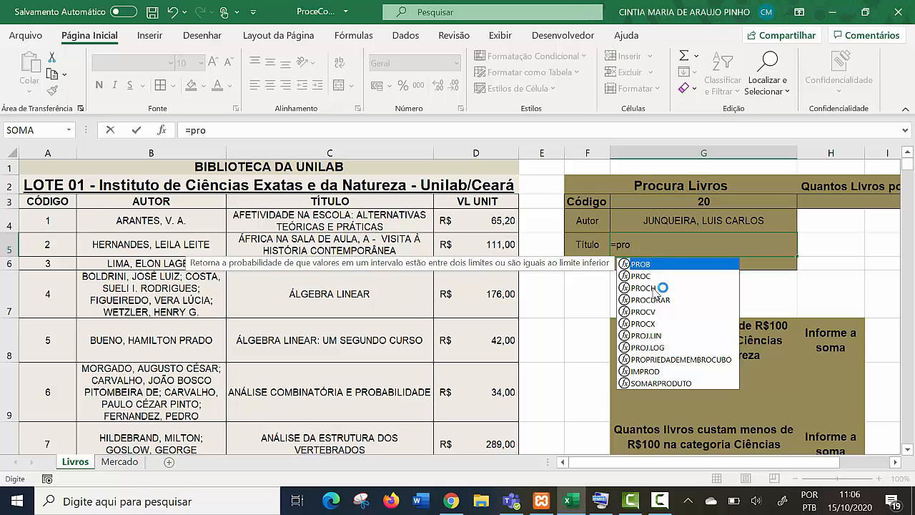
{"action": "type", "text": "c"}
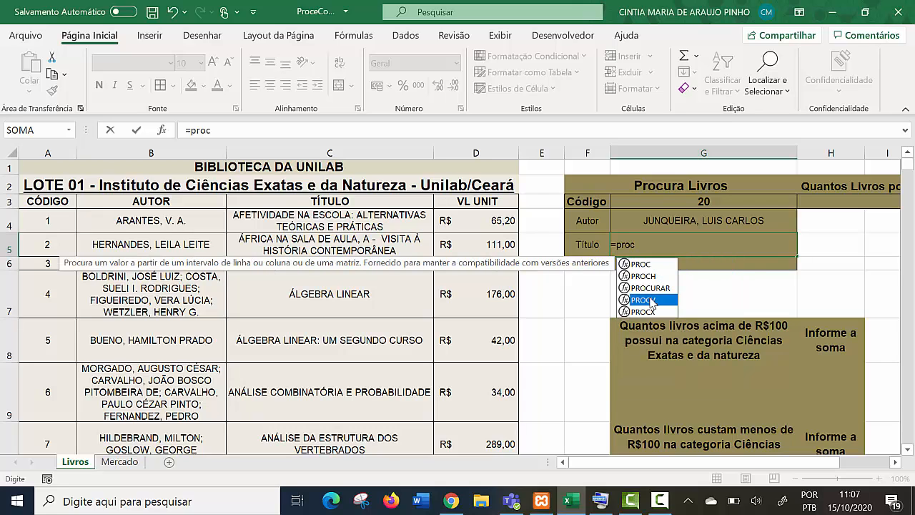
{"action": "double_click", "coordinate": [651, 300]}
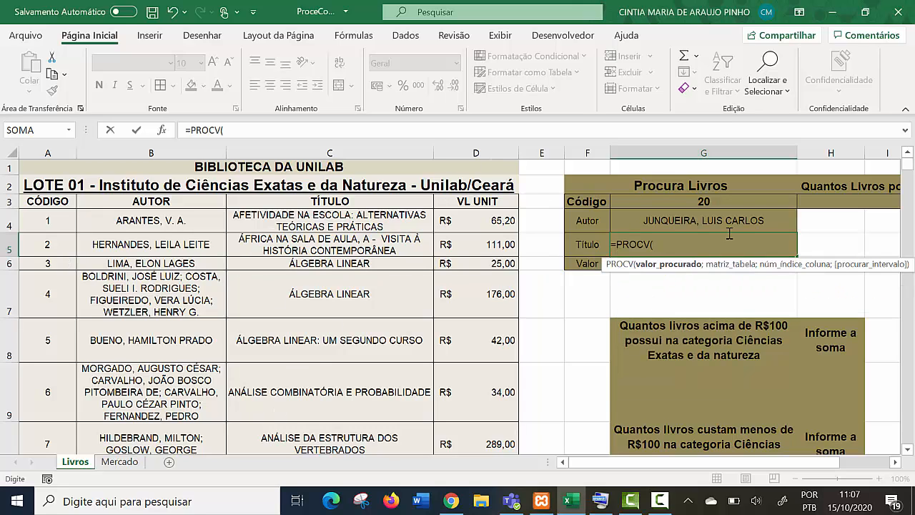
{"action": "left_click", "coordinate": [709, 200]}
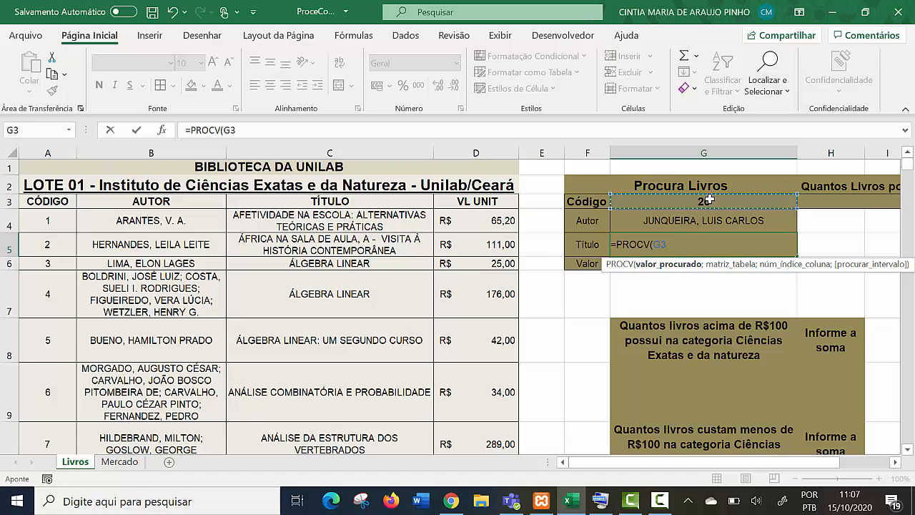
{"action": "type", "text": ";"}
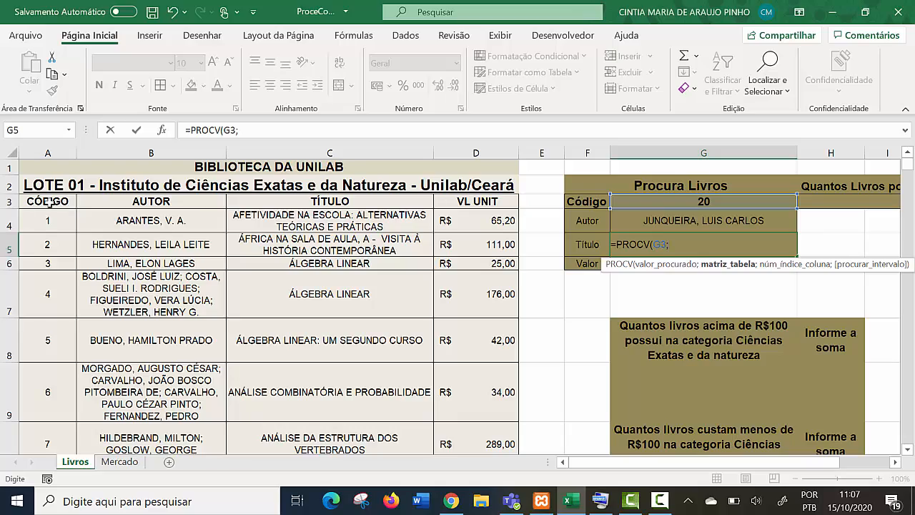
- Use the range A3:D329 as the table array of the Título PROCV formula
{"action": "left_click_drag", "start_coordinate": [50, 203], "coordinate": [479, 398]}
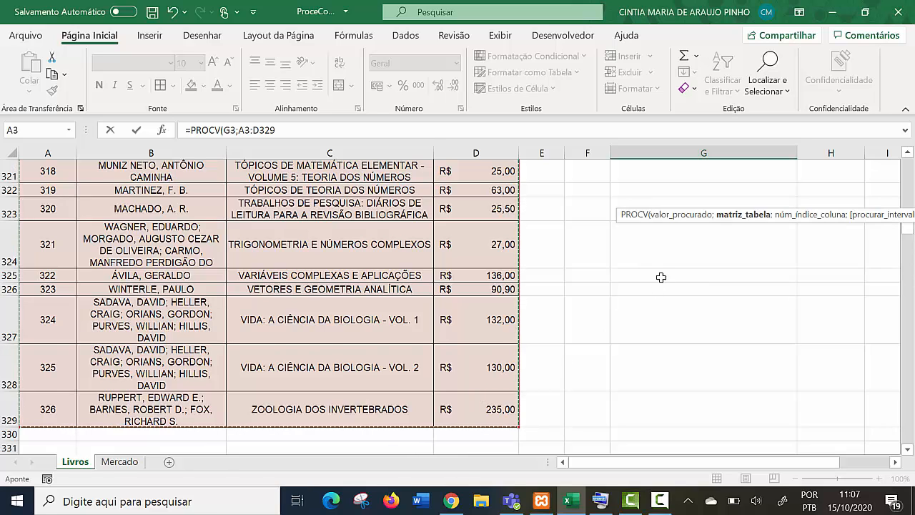
{"action": "scroll", "coordinate": [661, 277], "scroll_direction": "up", "scroll_amount": 3}
{"action": "left_click_drag", "start_coordinate": [910, 239], "coordinate": [909, 163]}
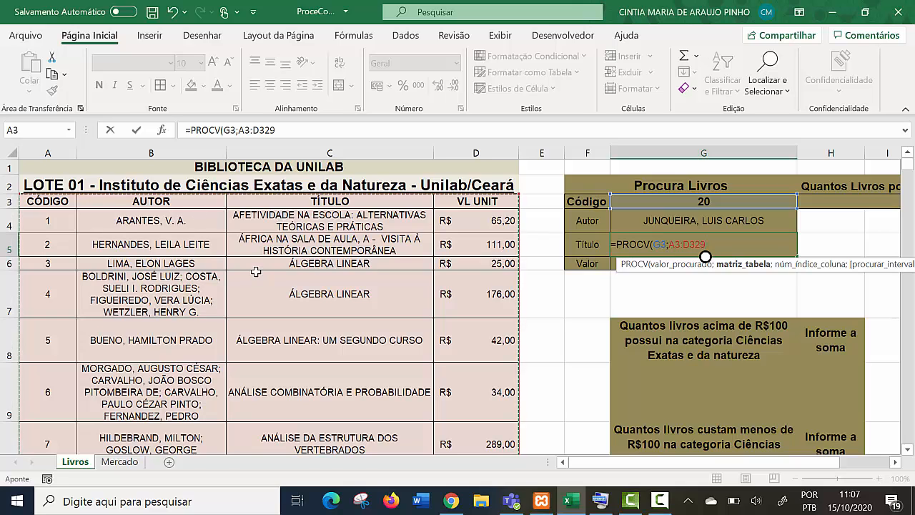
- Complete the Título PROCV formula in G5 with column index 3 and the exact-match option FALSO
{"action": "type", "text": ";"}
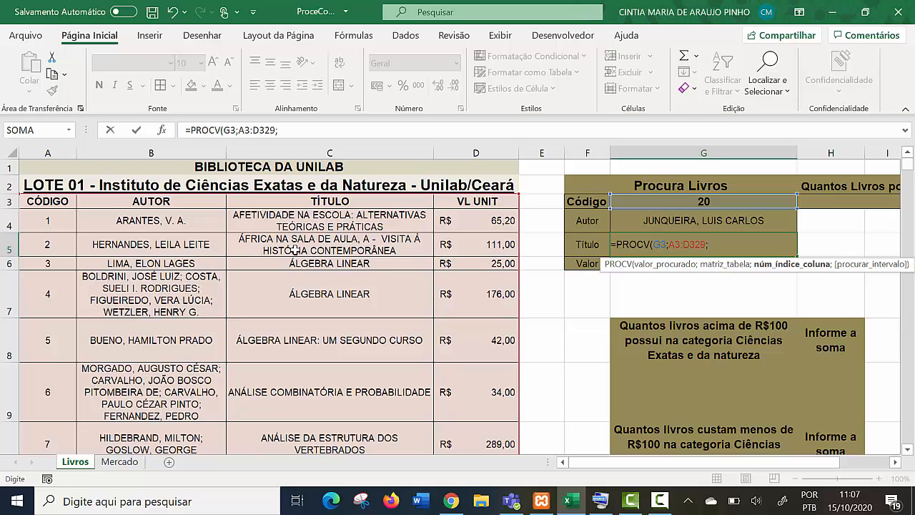
{"action": "type", "text": "3;"}
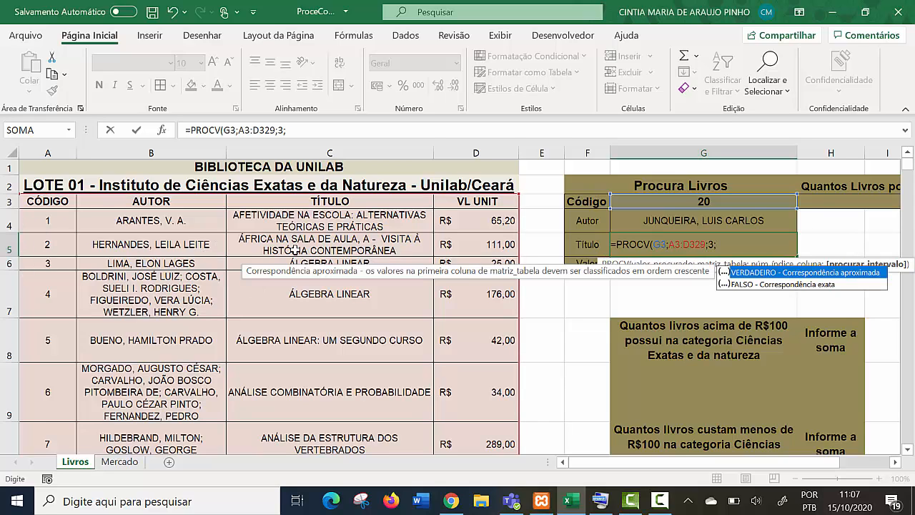
{"action": "type", "text": "f"}
{"action": "double_click", "coordinate": [746, 285]}
{"action": "key", "text": "Return"}
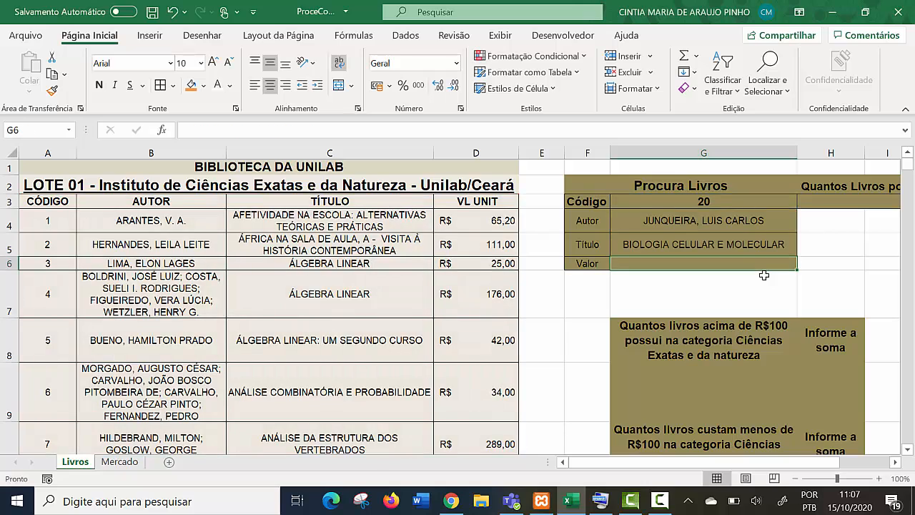
- Check the Título result for code 20 against that book's row in the table
{"action": "left_click", "coordinate": [722, 244]}
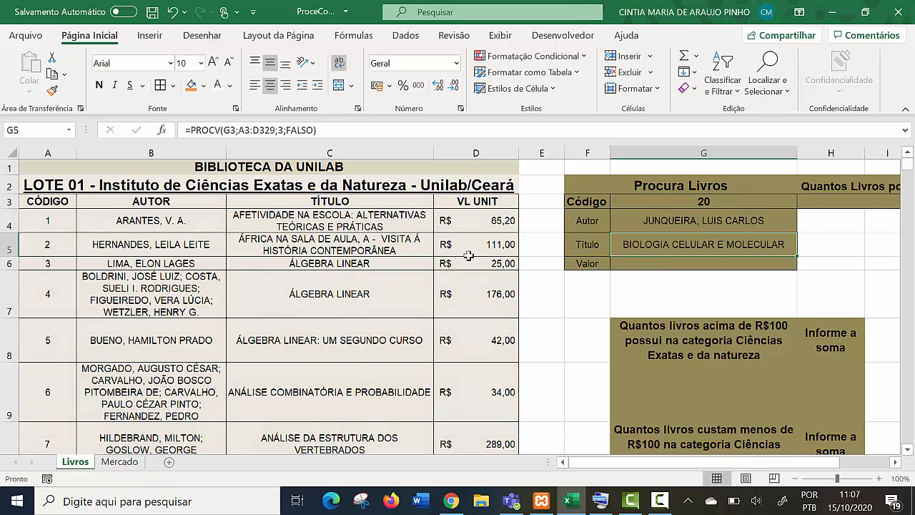
{"action": "scroll", "coordinate": [302, 338], "scroll_direction": "down", "scroll_amount": 7}
{"action": "scroll", "coordinate": [302, 339], "scroll_direction": "down", "scroll_amount": 6}
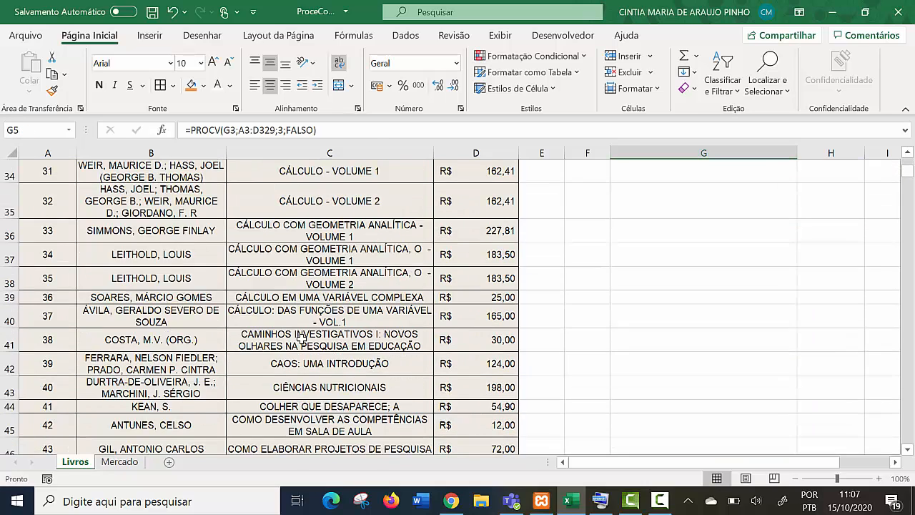
{"action": "scroll", "coordinate": [302, 336], "scroll_direction": "up", "scroll_amount": 7}
{"action": "scroll", "coordinate": [301, 333], "scroll_direction": "up", "scroll_amount": 1}
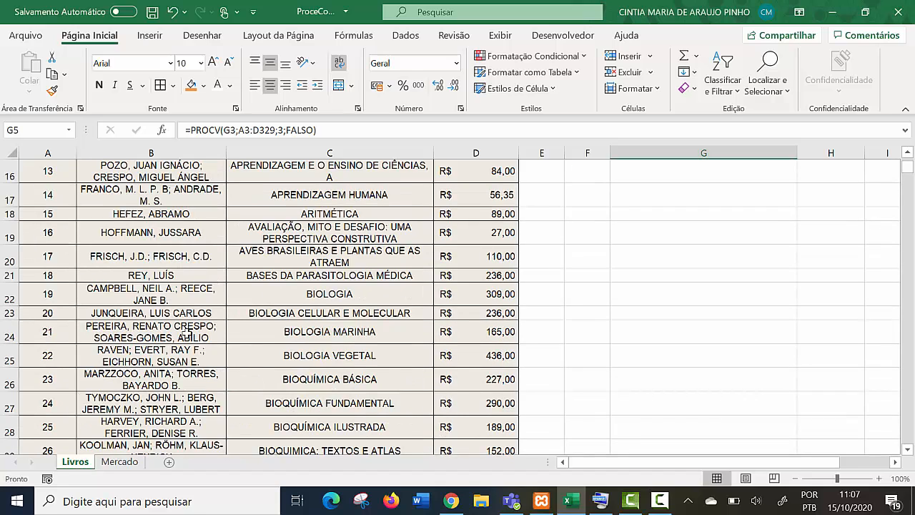
{"action": "left_click", "coordinate": [308, 314]}
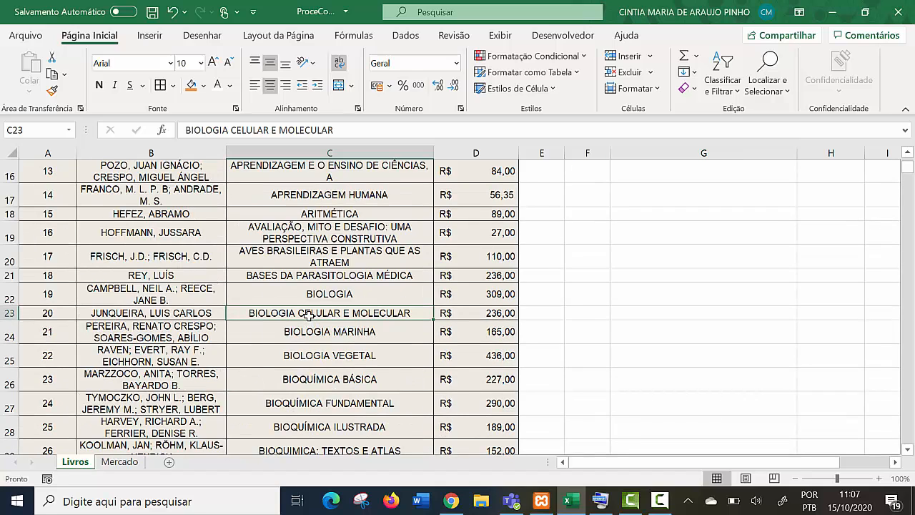
{"action": "scroll", "coordinate": [329, 304], "scroll_direction": "up", "scroll_amount": 5}
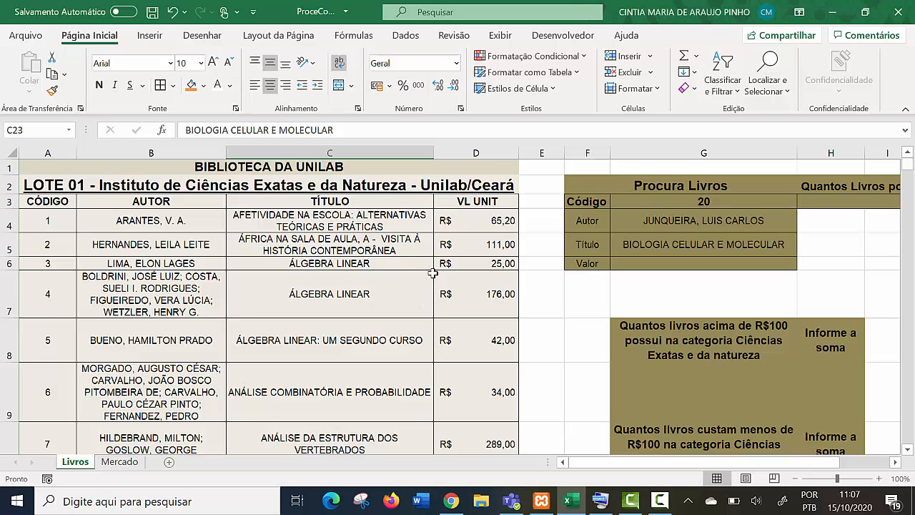
{"action": "left_click", "coordinate": [726, 250]}
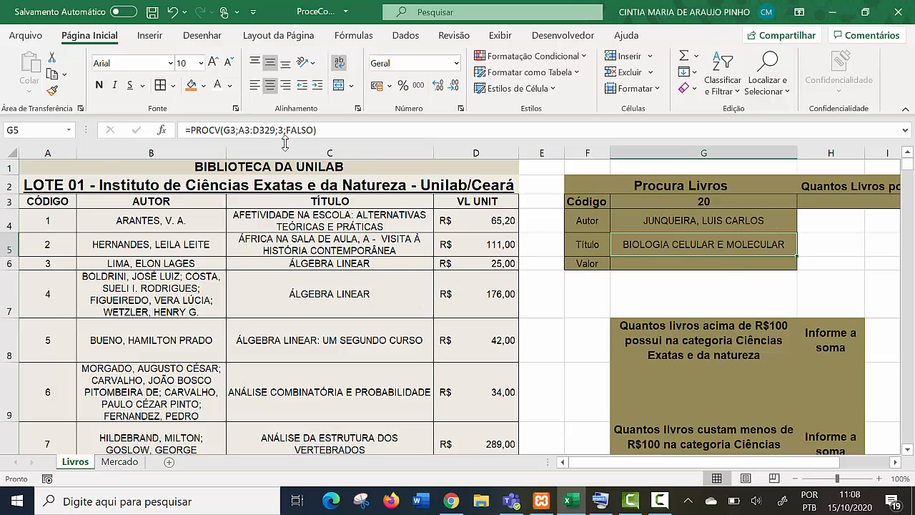
{"action": "left_click_drag", "start_coordinate": [275, 128], "coordinate": [235, 130]}
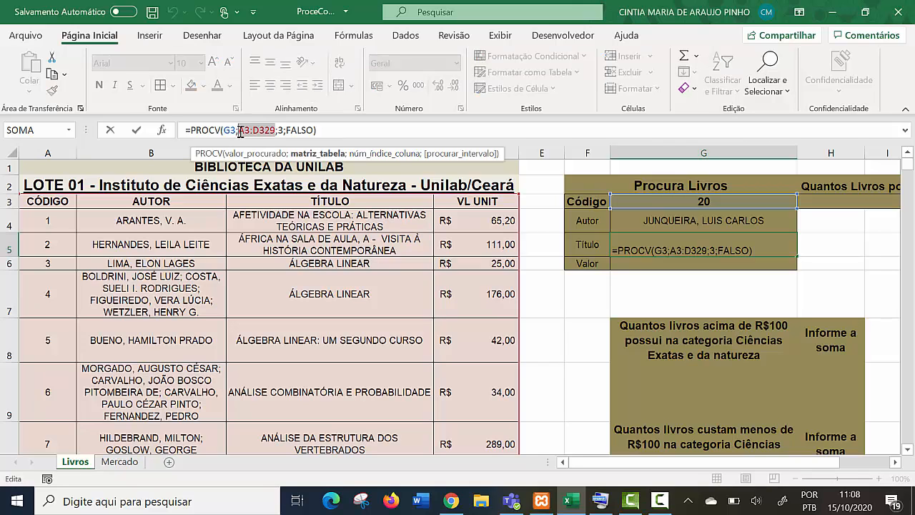
{"action": "key", "text": "BackSpace"}
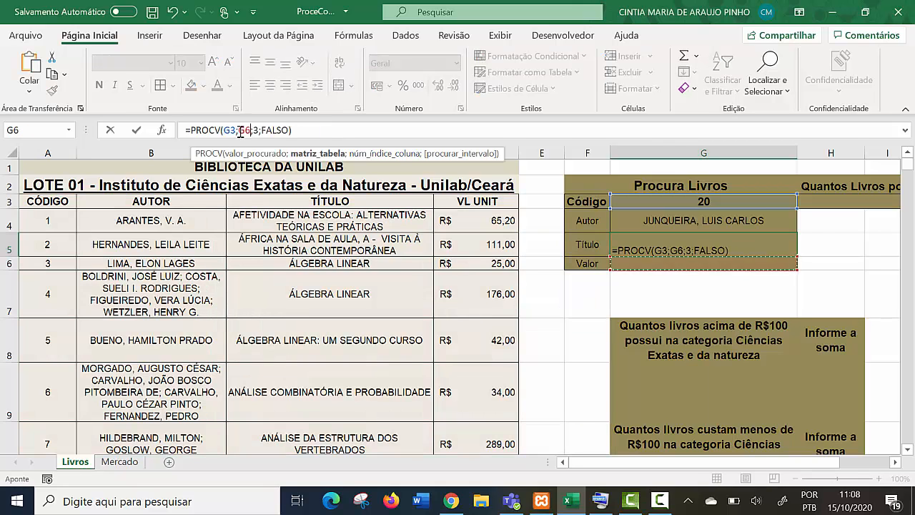
{"action": "key", "text": "Escape"}
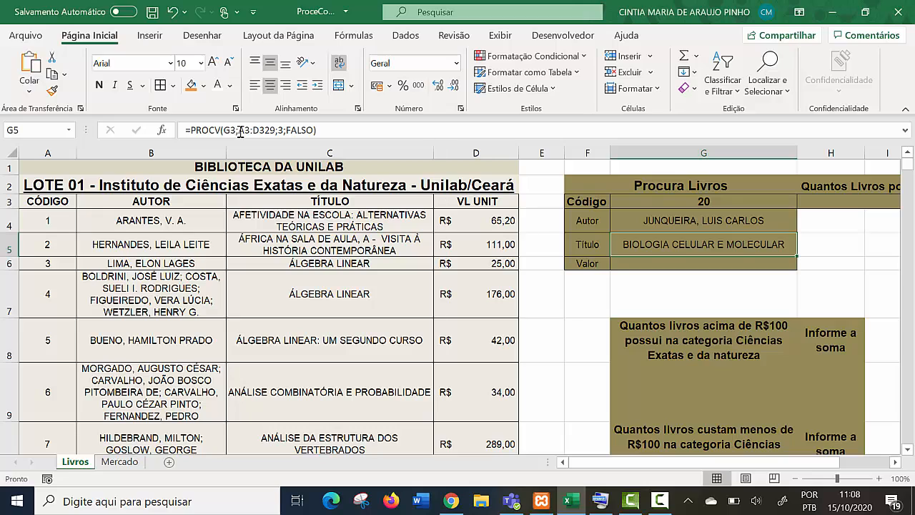
- Start a PROCV formula in the Valor cell G6 with the Código cell G3 as the lookup value
{"action": "key", "text": "Return"}
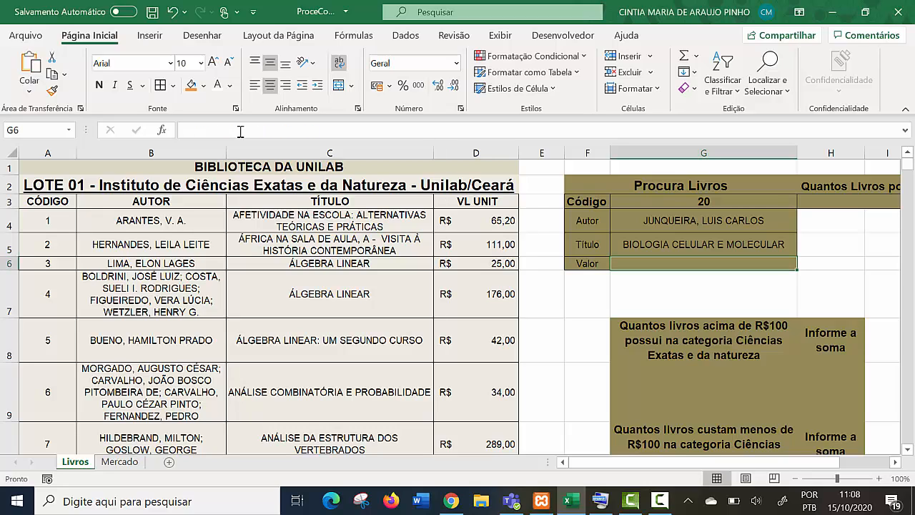
{"action": "type", "text": "="}
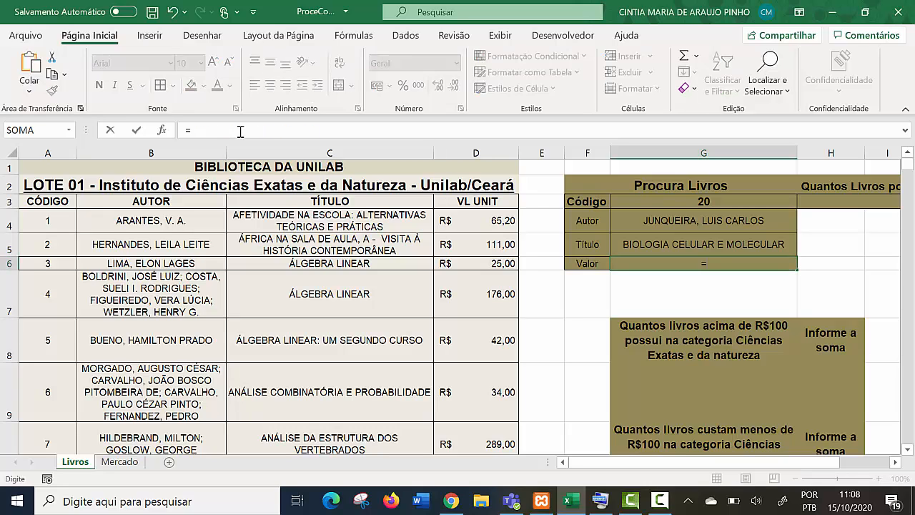
{"action": "type", "text": "proc"}
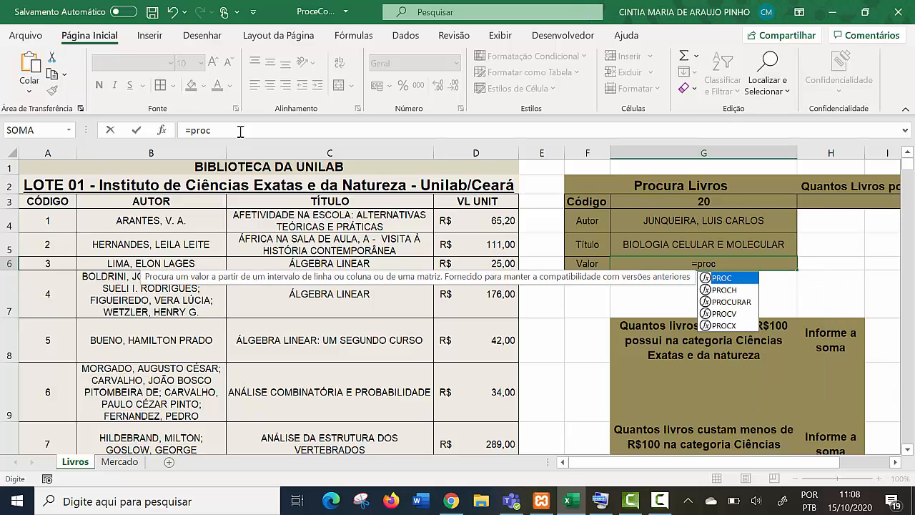
{"action": "type", "text": "h"}
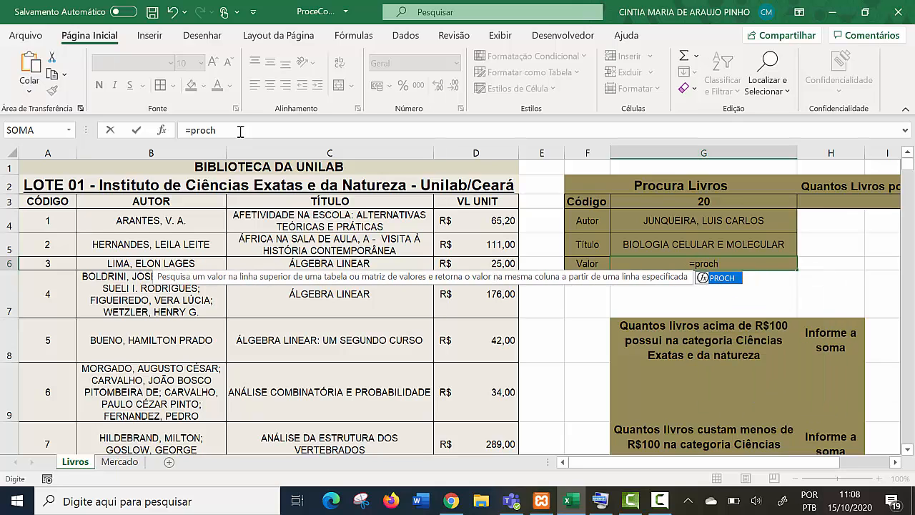
{"action": "key", "text": "BackSpace"}
{"action": "type", "text": "v"}
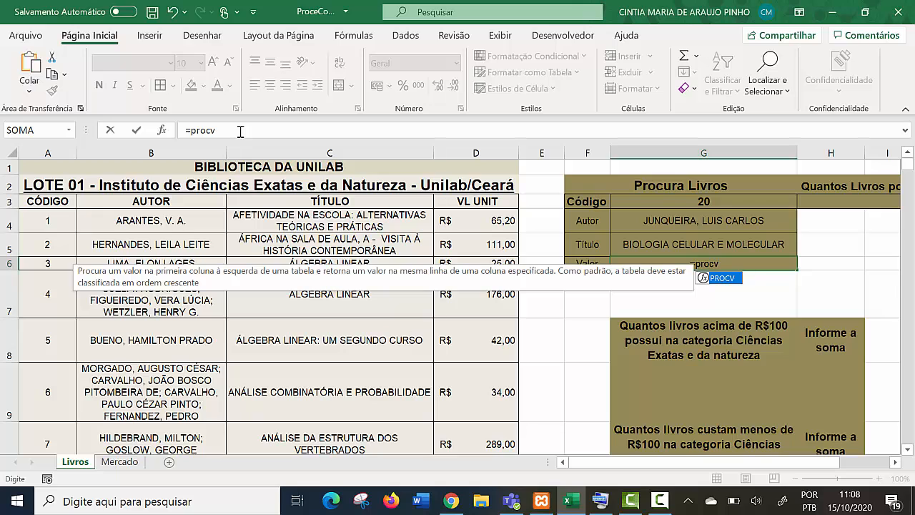
{"action": "key", "text": "Tab"}
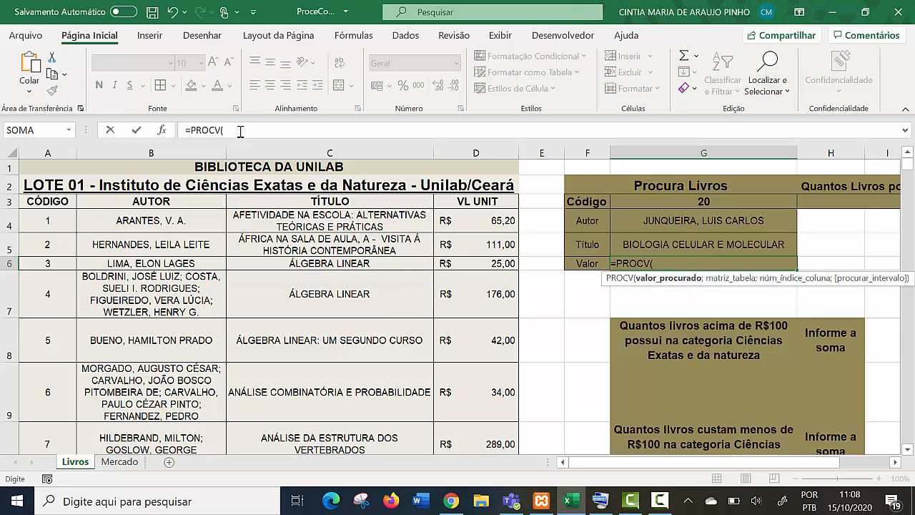
{"action": "key", "text": "Up"}
{"action": "key", "text": "Up"}
{"action": "key", "text": "Up"}
{"action": "type", "text": ";"}
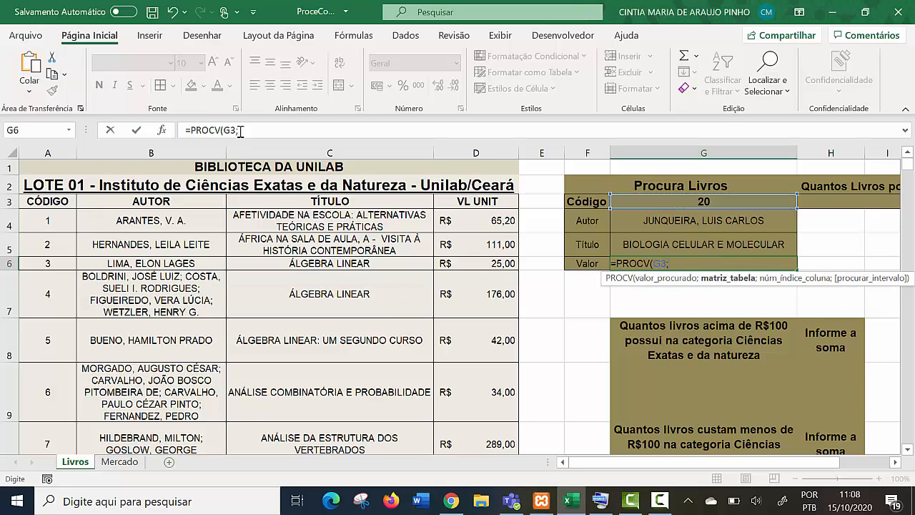
{"action": "type", "text": "A3"}
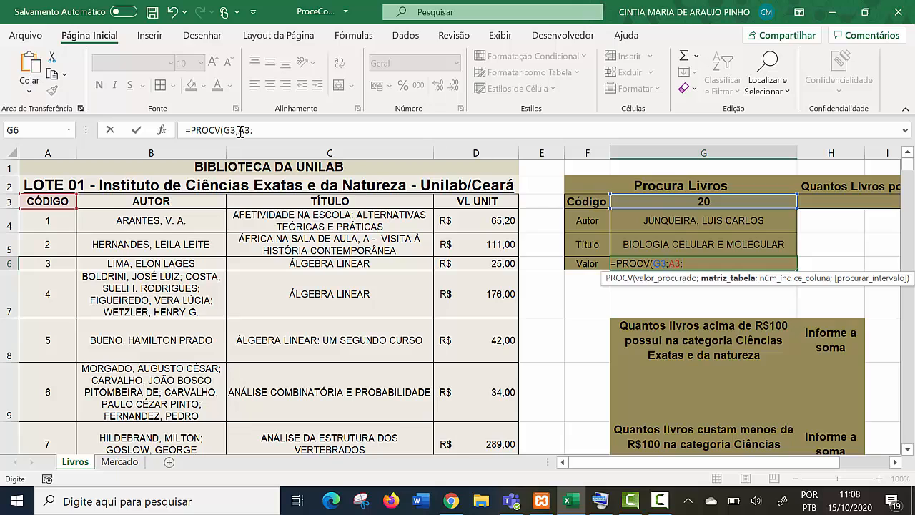
{"action": "type", "text": ":d"}
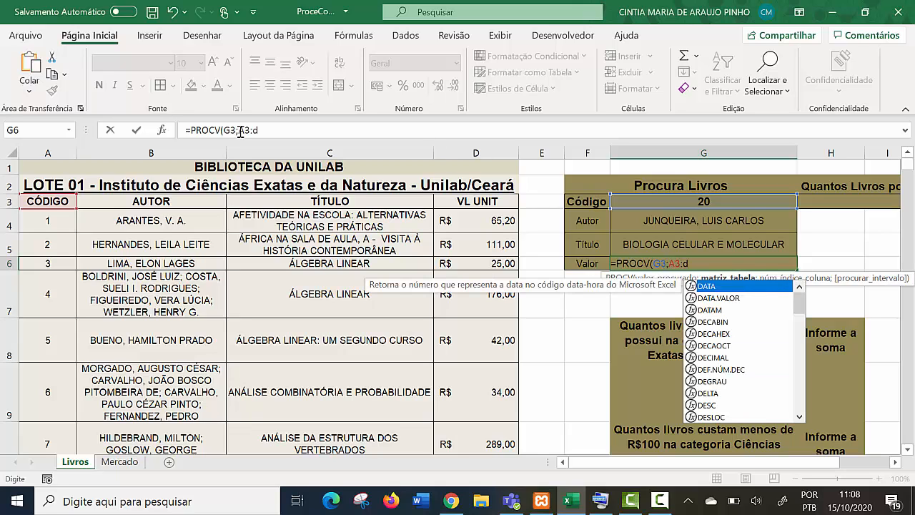
{"action": "type", "text": "329"}
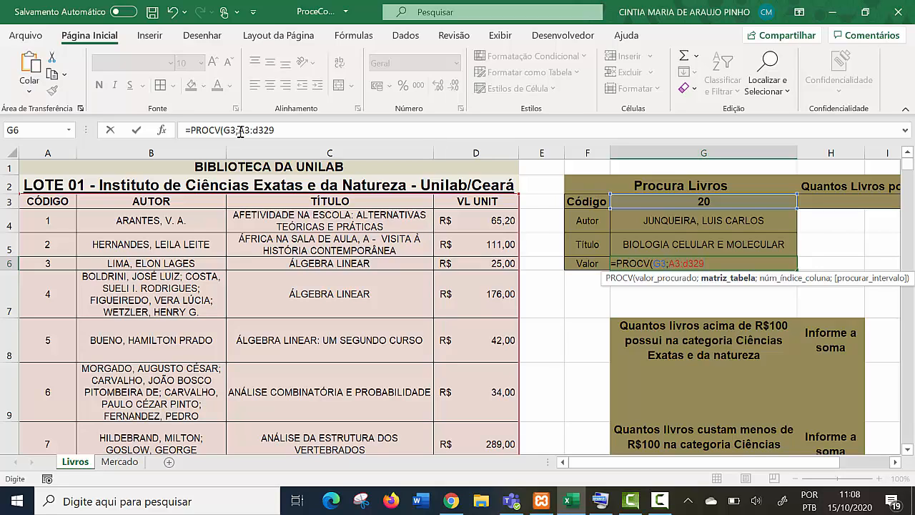
- Enter the range A3:D329 as the table array of the Valor PROCV formula, with its column letters in uppercase
{"action": "left_click", "coordinate": [240, 132]}
{"action": "key", "text": "Right"}
{"action": "key", "text": "Right"}
{"action": "key", "text": "Right"}
{"action": "key", "text": "Right"}
{"action": "key", "text": "BackSpace"}
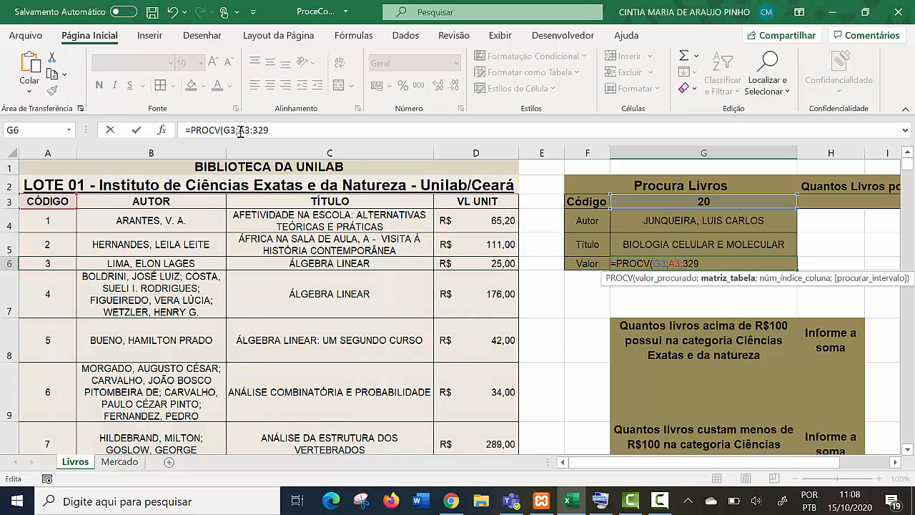
{"action": "type", "text": "D"}
{"action": "key", "text": "Escape"}
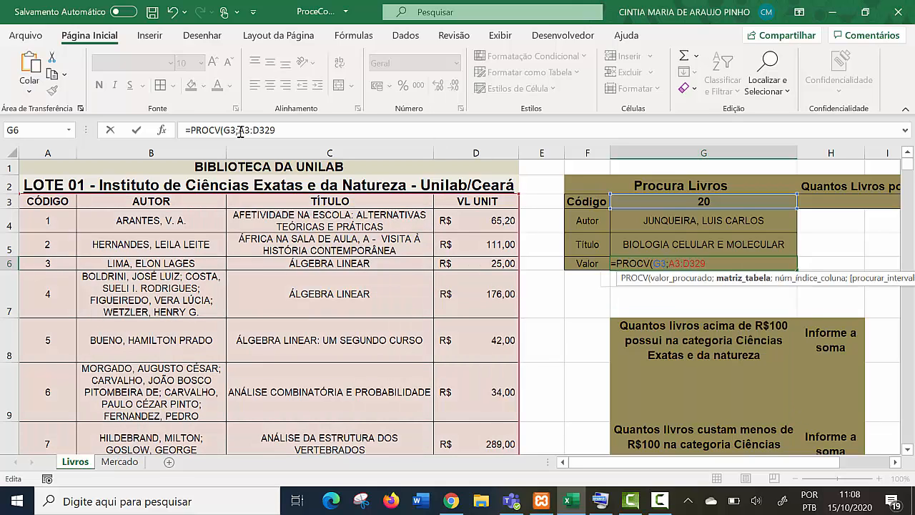
- Complete the Valor PROCV formula with column index 4 and FALSO, and apply the R$ accounting format to G6
{"action": "type", "text": ";"}
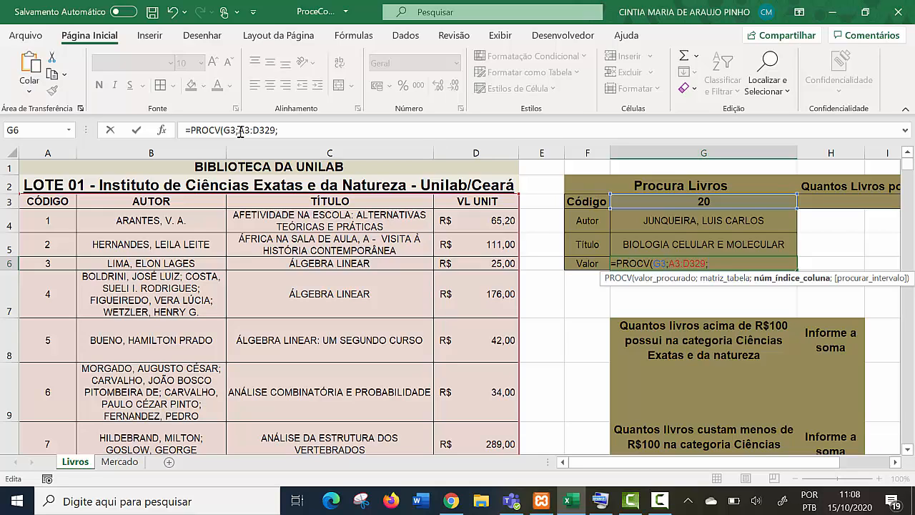
{"action": "type", "text": "4;"}
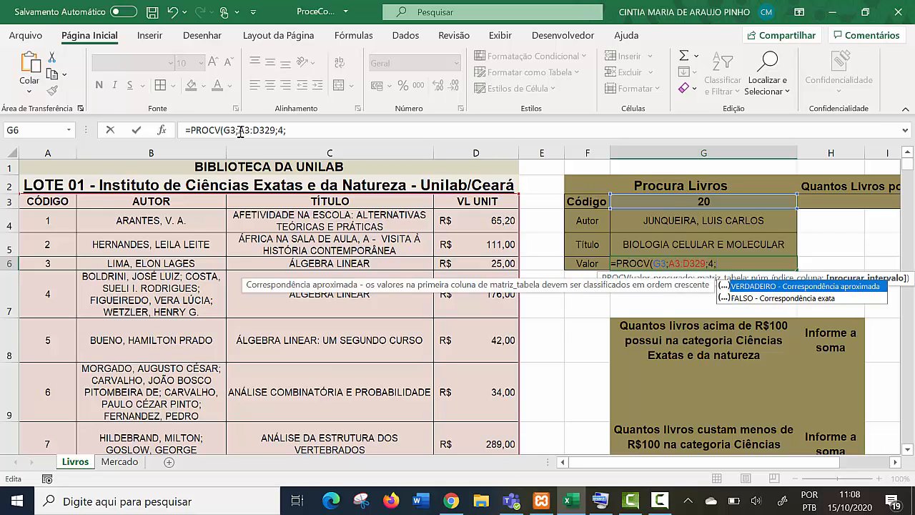
{"action": "type", "text": "f"}
{"action": "key", "text": "Down"}
{"action": "key", "text": "Tab"}
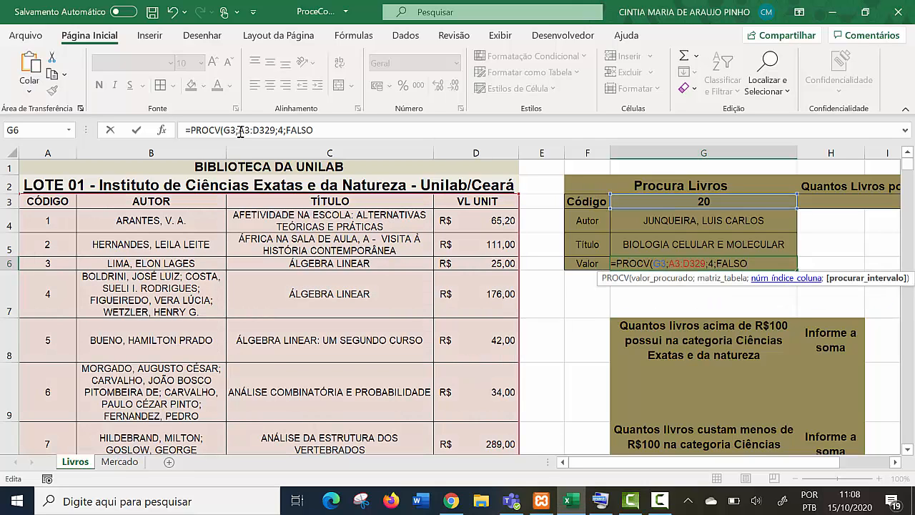
{"action": "type", "text": ")"}
{"action": "key", "text": "Return"}
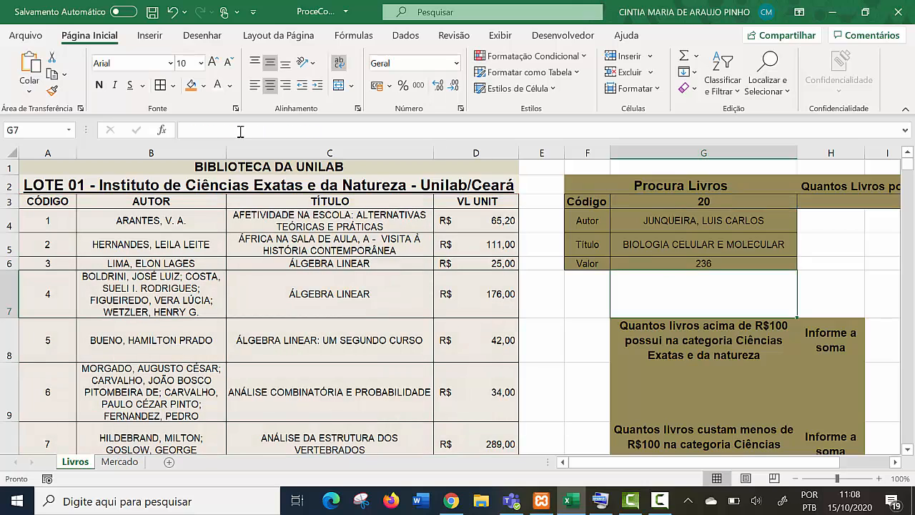
{"action": "key", "text": "Up"}
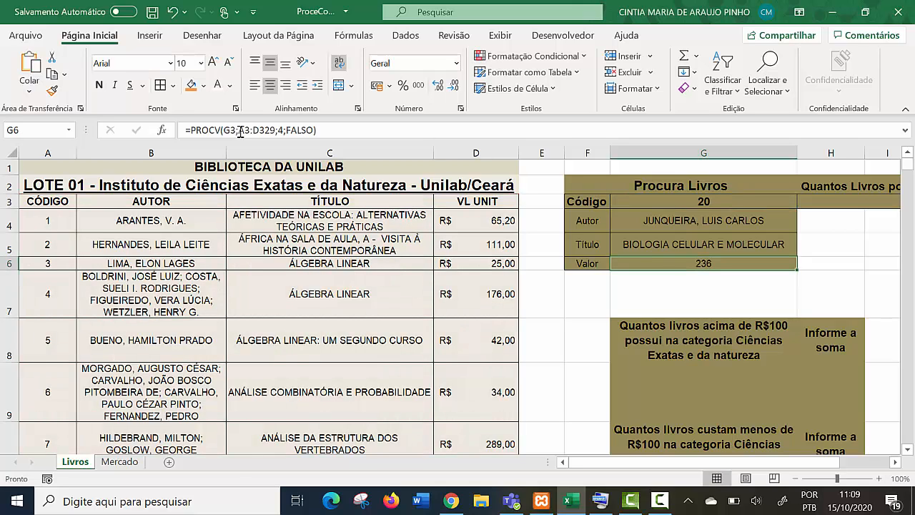
{"action": "left_click", "coordinate": [376, 86]}
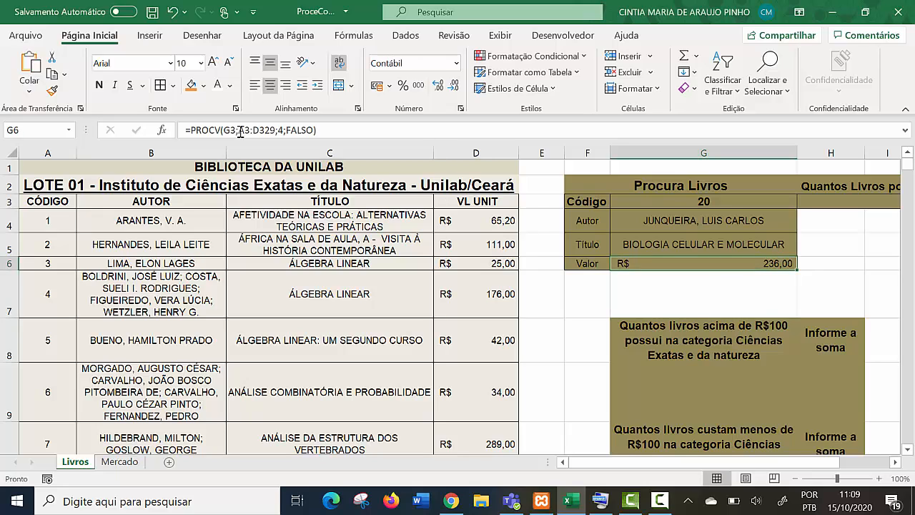
- Test the author, title and value lookups by entering 40 as the Código in cell G3
{"action": "key", "text": "Up"}
{"action": "key", "text": "Up"}
{"action": "key", "text": "Up"}
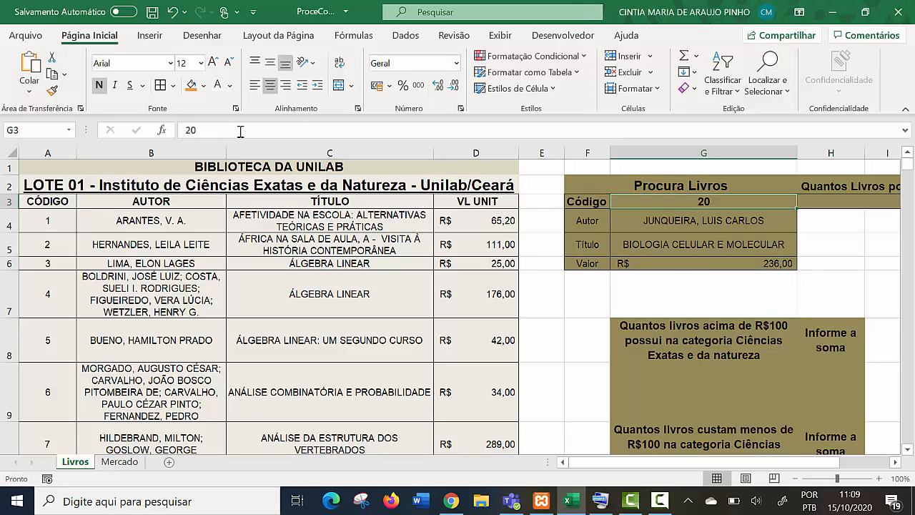
{"action": "type", "text": "40"}
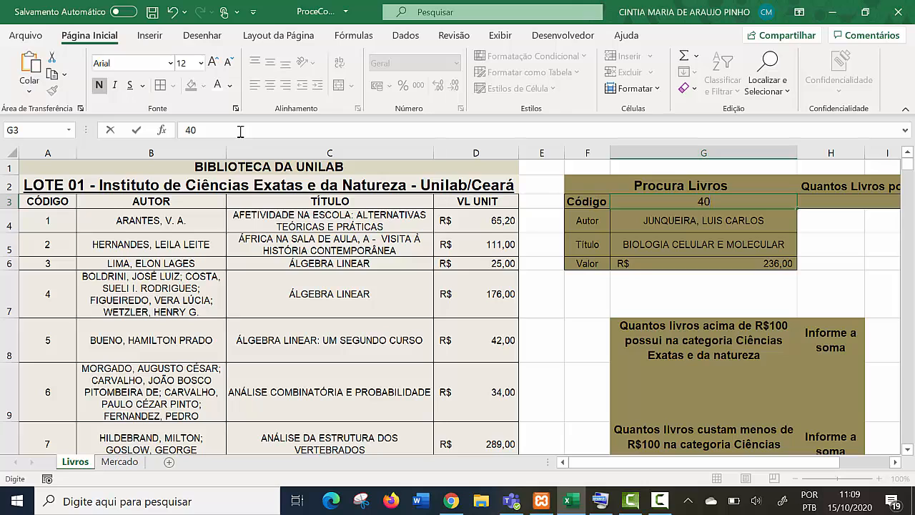
{"action": "key", "text": "Return"}
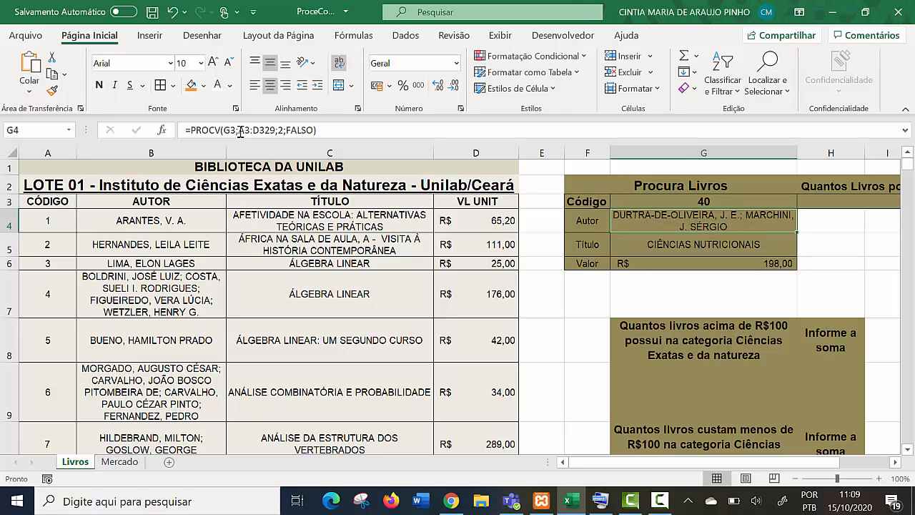
{"action": "key", "text": "Up"}
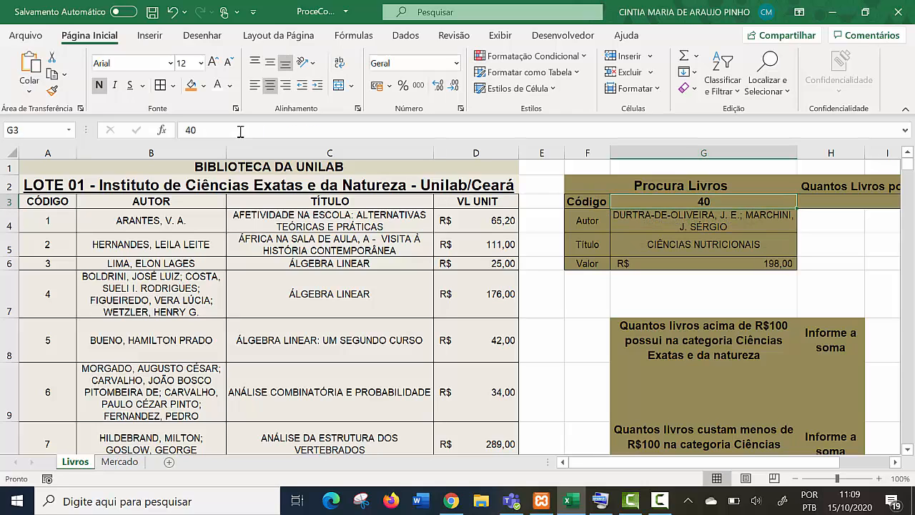
- Test the Procura Livros form with 340 as the Código in G3, and locate code 340 in the book list
{"action": "type", "text": "340"}
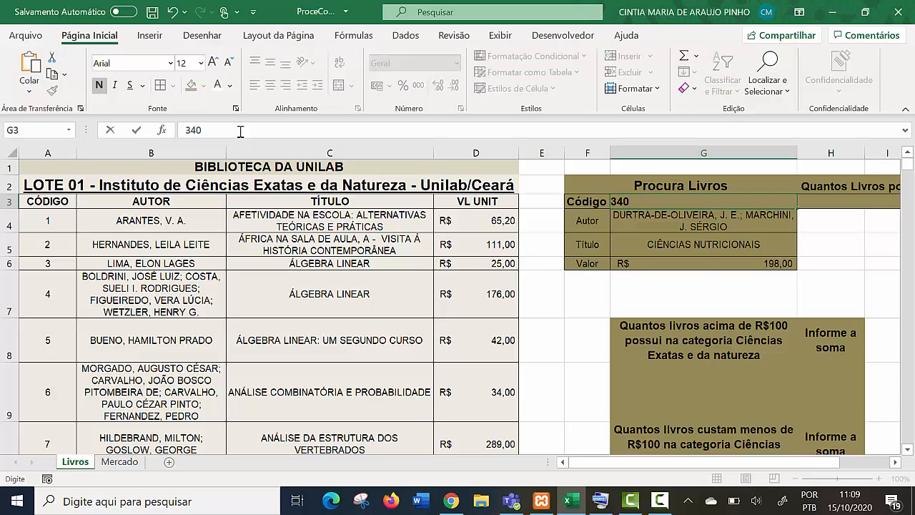
{"action": "key", "text": "Return"}
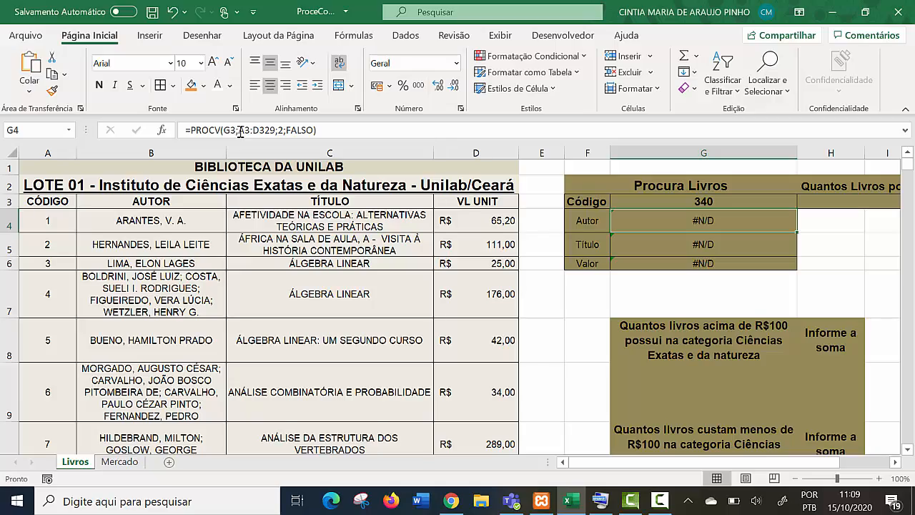
{"action": "scroll", "coordinate": [240, 133], "scroll_direction": "down", "scroll_amount": 20}
{"action": "scroll", "coordinate": [240, 133], "scroll_direction": "down", "scroll_amount": 20}
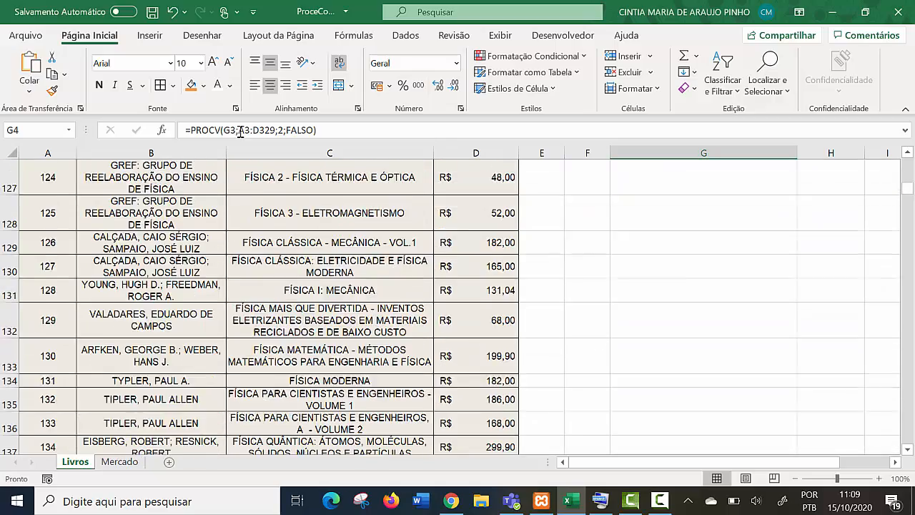
{"action": "scroll", "coordinate": [240, 133], "scroll_direction": "down", "scroll_amount": 20}
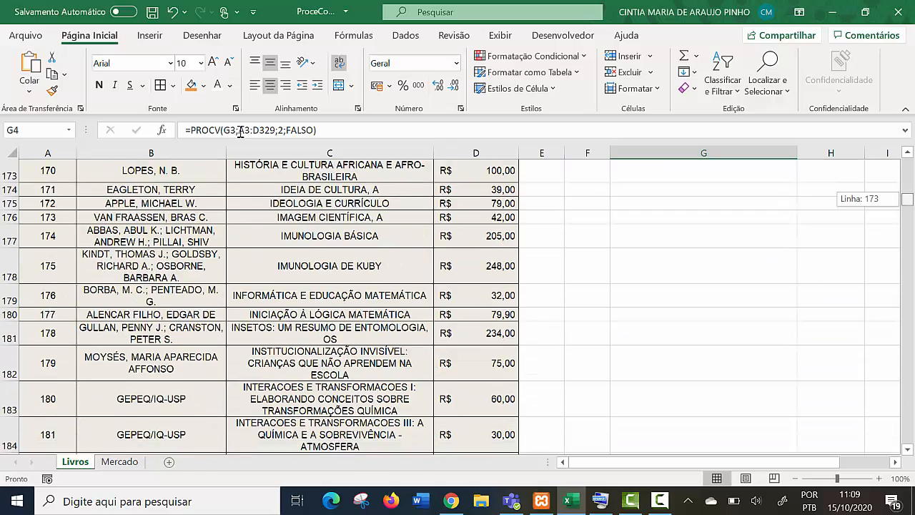
{"action": "scroll", "coordinate": [240, 133], "scroll_direction": "up", "scroll_amount": 20}
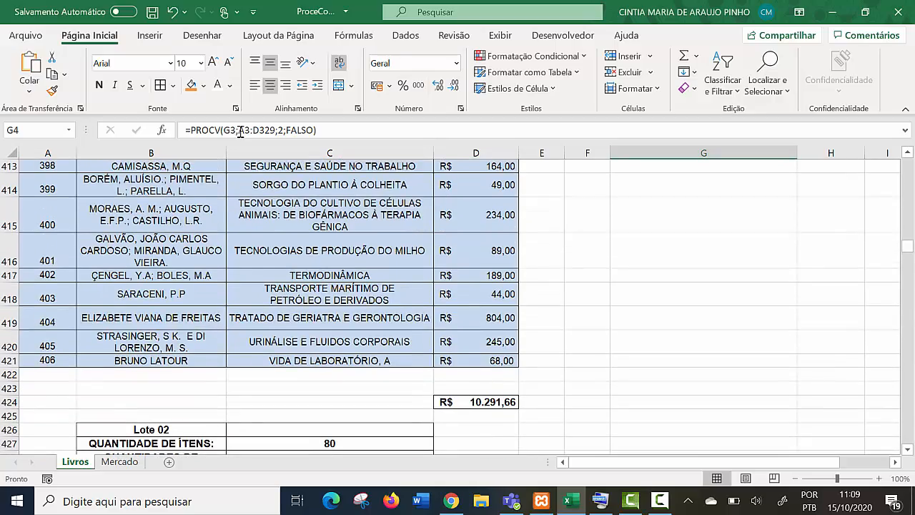
{"action": "scroll", "coordinate": [240, 133], "scroll_direction": "up", "scroll_amount": 8}
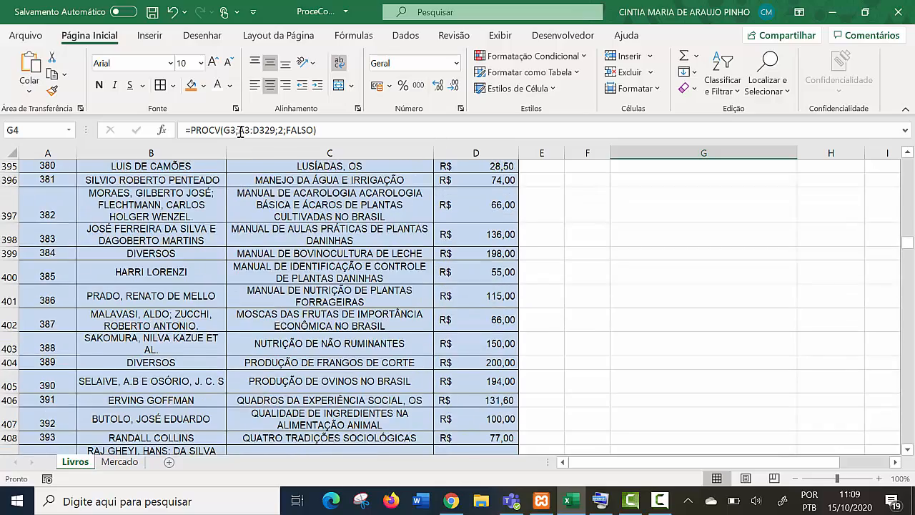
{"action": "scroll", "coordinate": [240, 133], "scroll_direction": "up", "scroll_amount": 6}
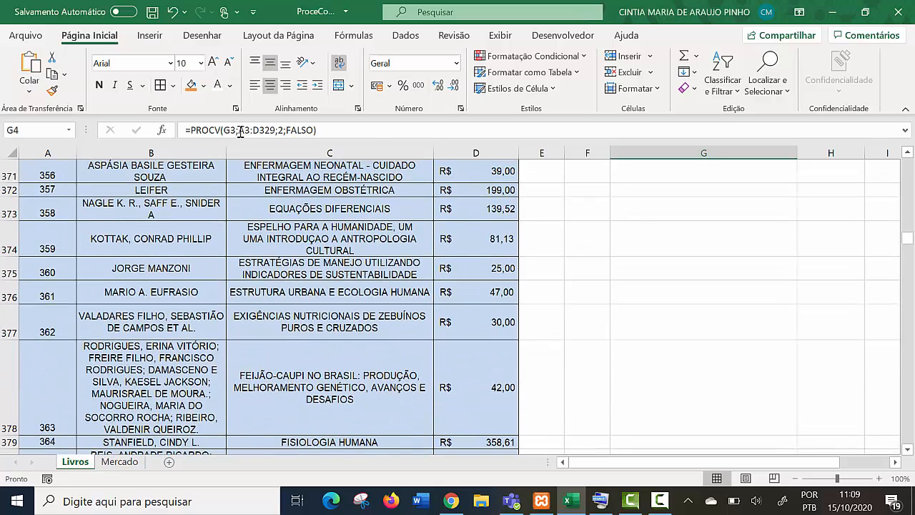
{"action": "scroll", "coordinate": [240, 133], "scroll_direction": "up", "scroll_amount": 5}
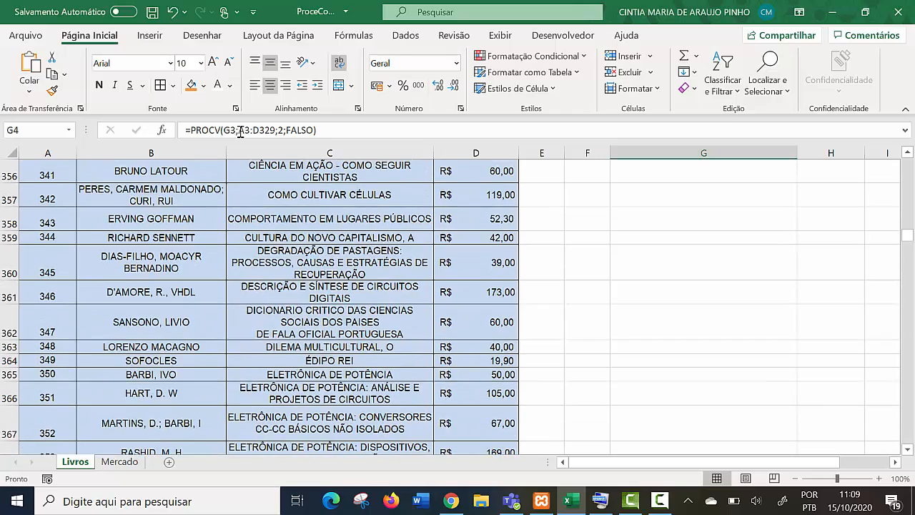
{"action": "scroll", "coordinate": [241, 133], "scroll_direction": "up", "scroll_amount": 2}
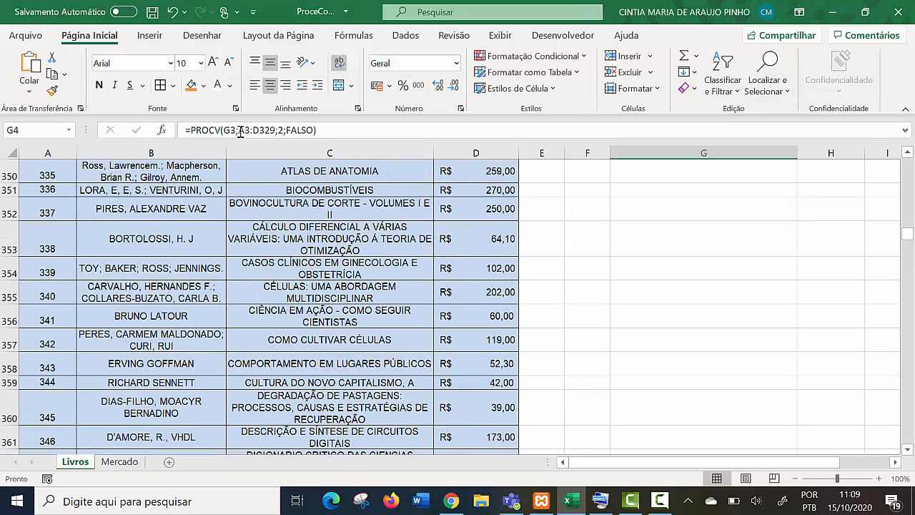
{"action": "left_click", "coordinate": [47, 293]}
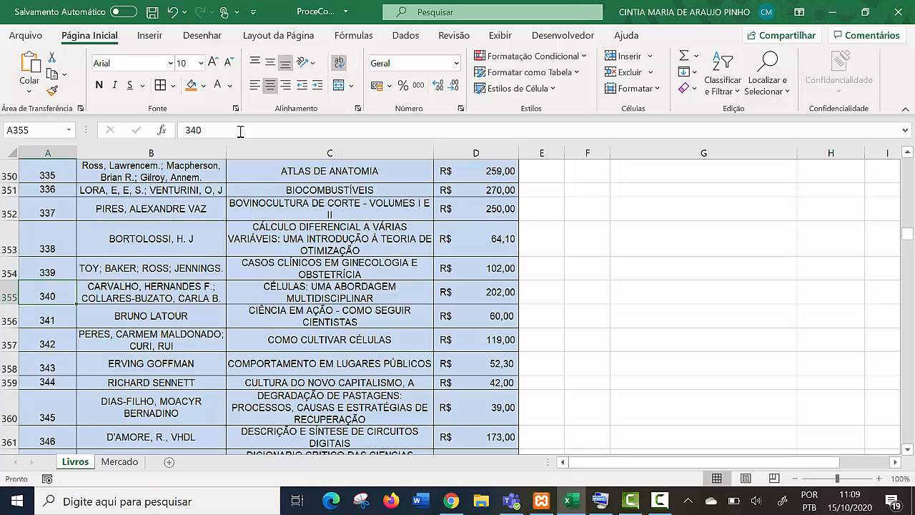
- Examine where the LOTE 01 table ends and LOTE 02 begins, and select the blank area beside LOTE 02 from G340
{"action": "scroll", "coordinate": [240, 131], "scroll_direction": "up", "scroll_amount": 3}
{"action": "scroll", "coordinate": [241, 131], "scroll_direction": "up", "scroll_amount": 10}
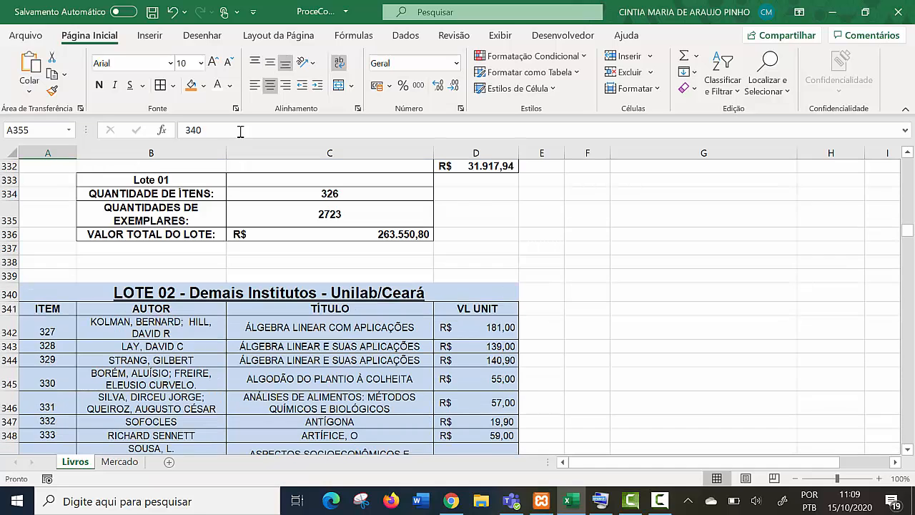
{"action": "scroll", "coordinate": [240, 131], "scroll_direction": "down", "scroll_amount": 6}
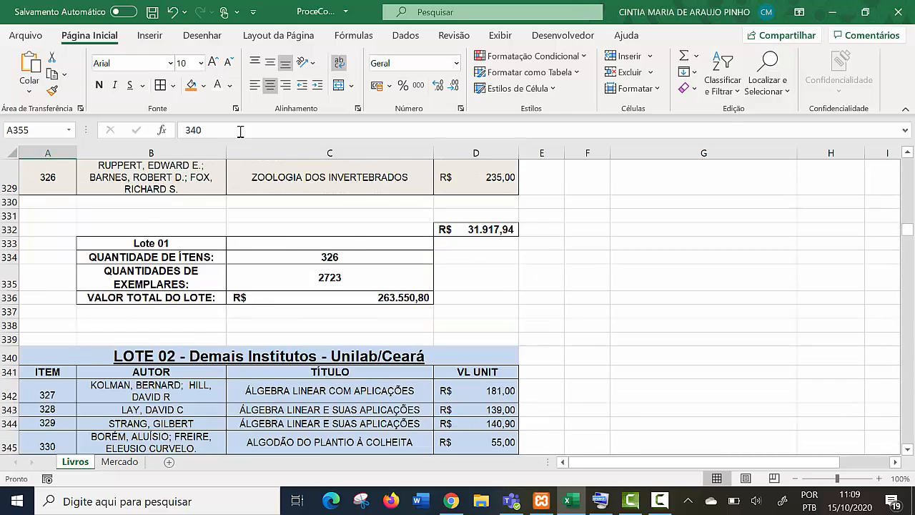
{"action": "scroll", "coordinate": [240, 131], "scroll_direction": "up", "scroll_amount": 2}
{"action": "scroll", "coordinate": [240, 131], "scroll_direction": "down", "scroll_amount": 3}
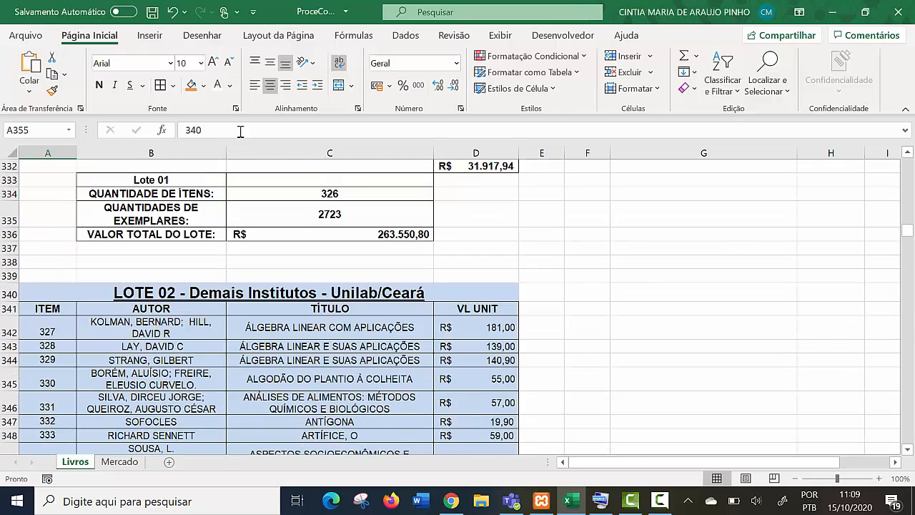
{"action": "left_click_drag", "start_coordinate": [722, 292], "coordinate": [815, 360]}
- Copy the whole Procura Livros form, F2:G6, beside the LOTE 01 table
{"action": "scroll", "coordinate": [815, 359], "scroll_direction": "up", "scroll_amount": 3}
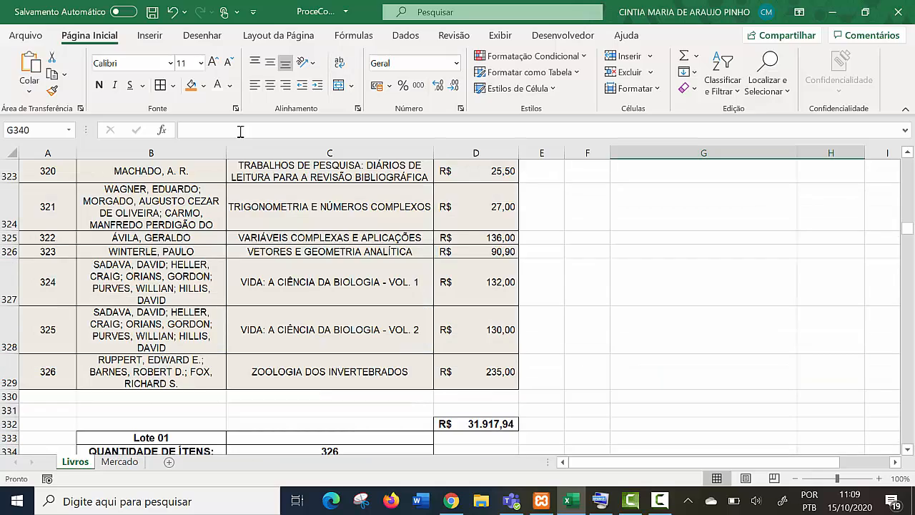
{"action": "scroll", "coordinate": [240, 131], "scroll_direction": "up", "scroll_amount": 20}
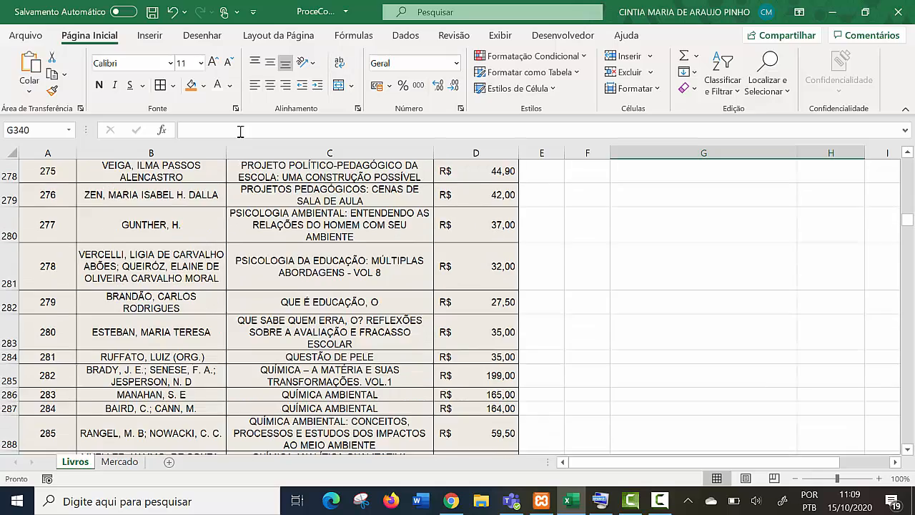
{"action": "scroll", "coordinate": [240, 131], "scroll_direction": "up", "scroll_amount": 18}
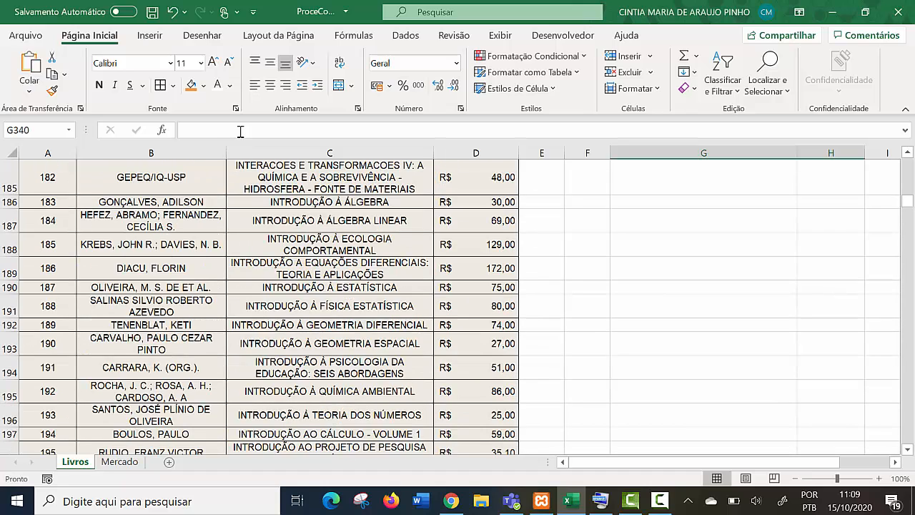
{"action": "scroll", "coordinate": [240, 131], "scroll_direction": "up", "scroll_amount": 20}
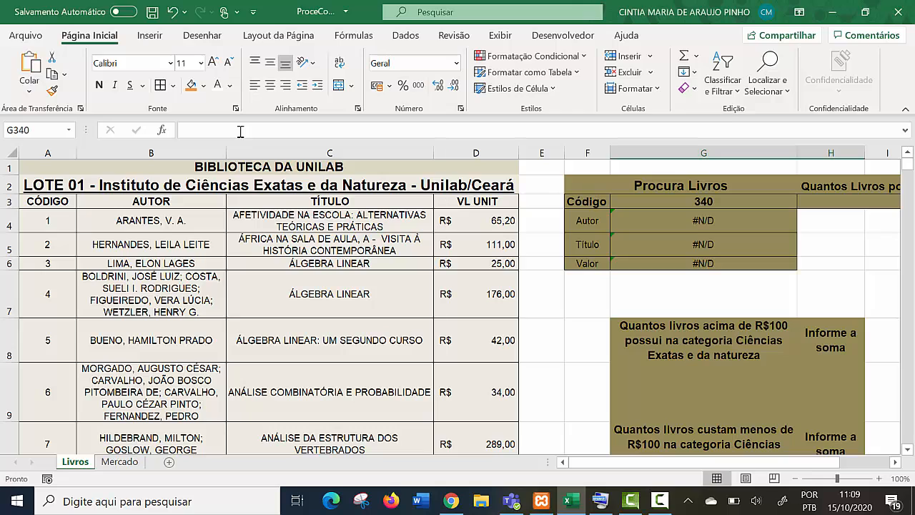
{"action": "left_click_drag", "start_coordinate": [679, 186], "coordinate": [704, 263]}
{"action": "key", "text": "ctrl+c"}
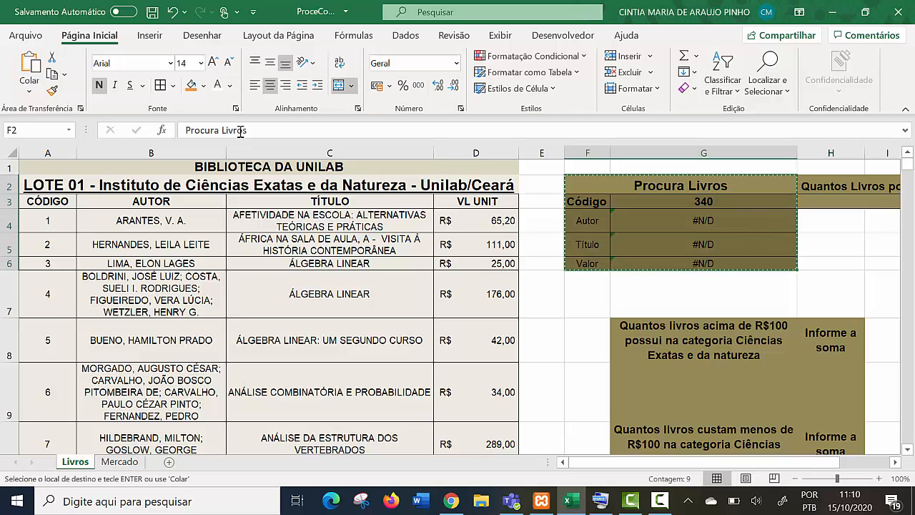
- Paste the Procura Livros form at G340, beside the LOTE 02 heading
{"action": "scroll", "coordinate": [240, 131], "scroll_direction": "down", "scroll_amount": 17}
{"action": "scroll", "coordinate": [240, 131], "scroll_direction": "down", "scroll_amount": 20}
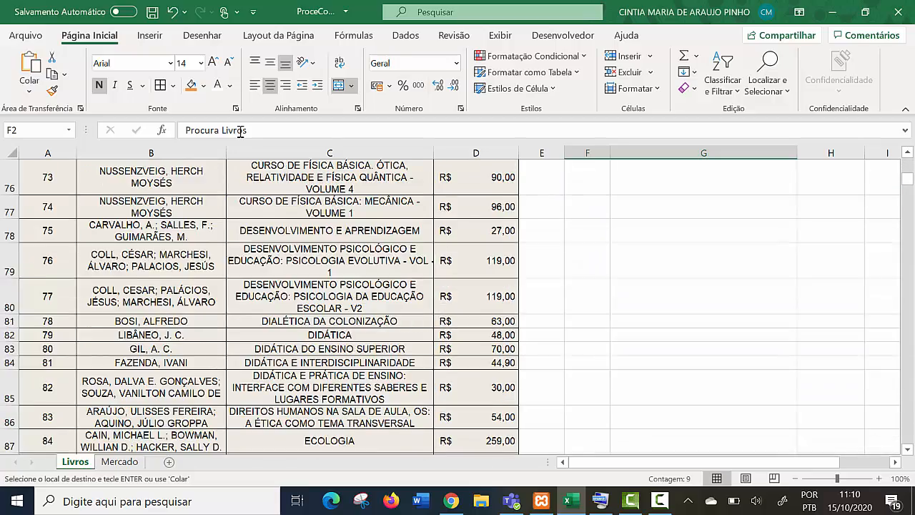
{"action": "scroll", "coordinate": [241, 130], "scroll_direction": "down", "scroll_amount": 20}
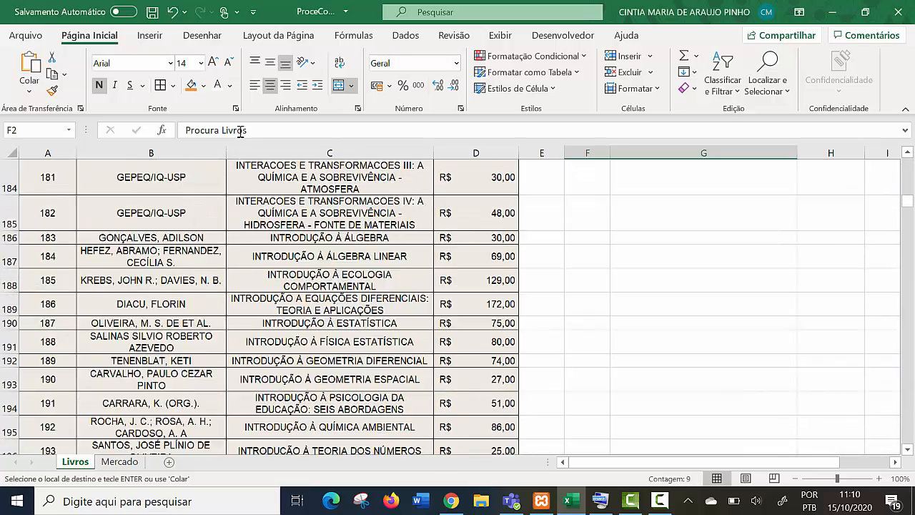
{"action": "scroll", "coordinate": [240, 131], "scroll_direction": "down", "scroll_amount": 20}
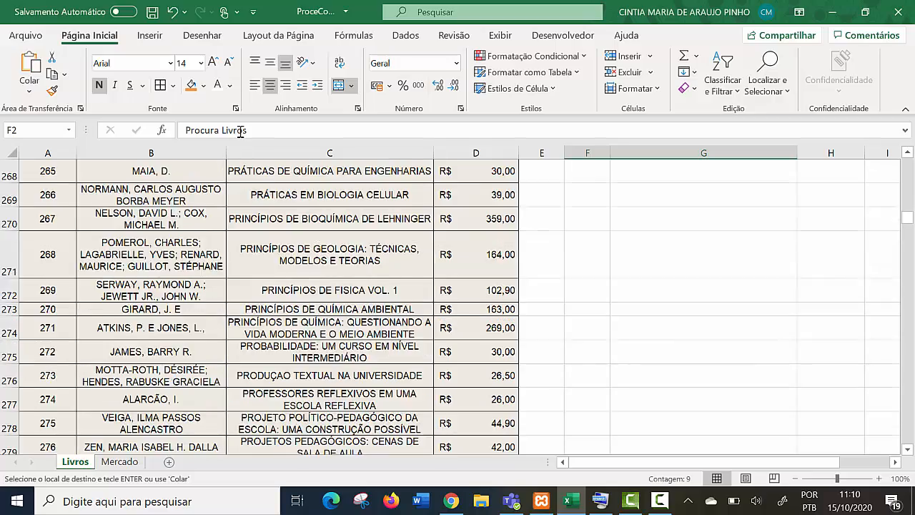
{"action": "scroll", "coordinate": [240, 130], "scroll_direction": "down", "scroll_amount": 17}
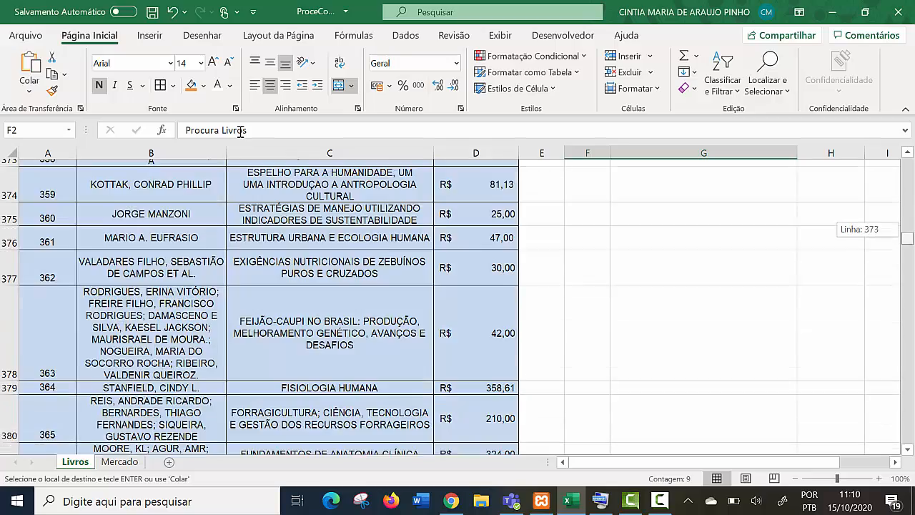
{"action": "scroll", "coordinate": [240, 131], "scroll_direction": "up", "scroll_amount": 5}
{"action": "scroll", "coordinate": [240, 131], "scroll_direction": "up", "scroll_amount": 8}
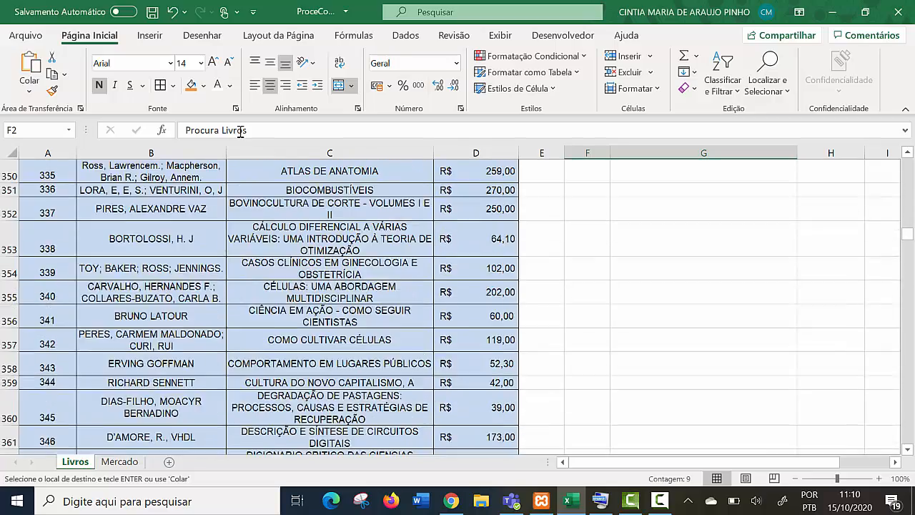
{"action": "left_click", "coordinate": [703, 251]}
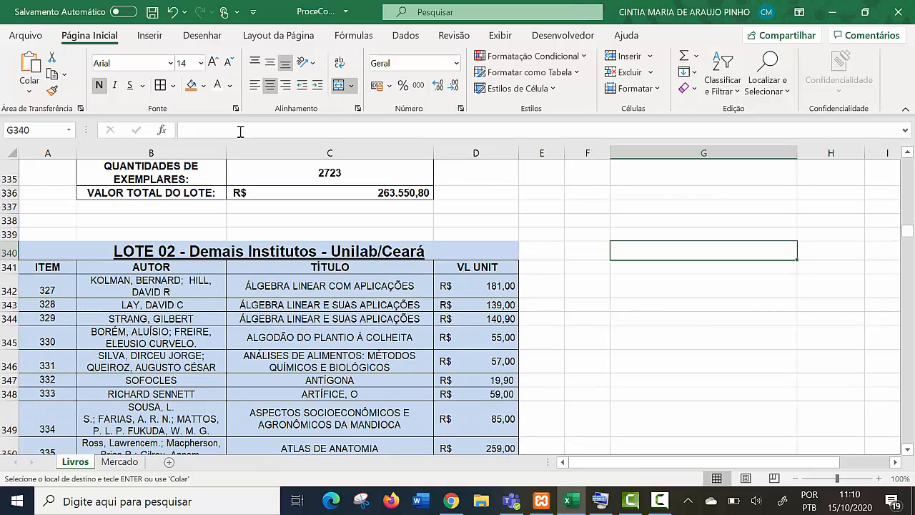
{"action": "key", "text": "ctrl+v"}
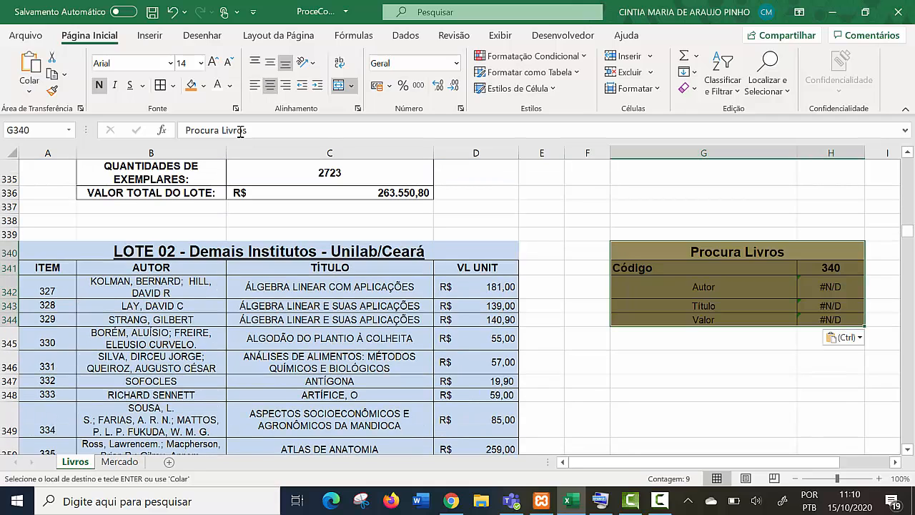
- Inspect the pasted form's Autor formula in H342 and check which rows the LOTE 02 table covers
{"action": "key", "text": "Down"}
{"action": "key", "text": "Down"}
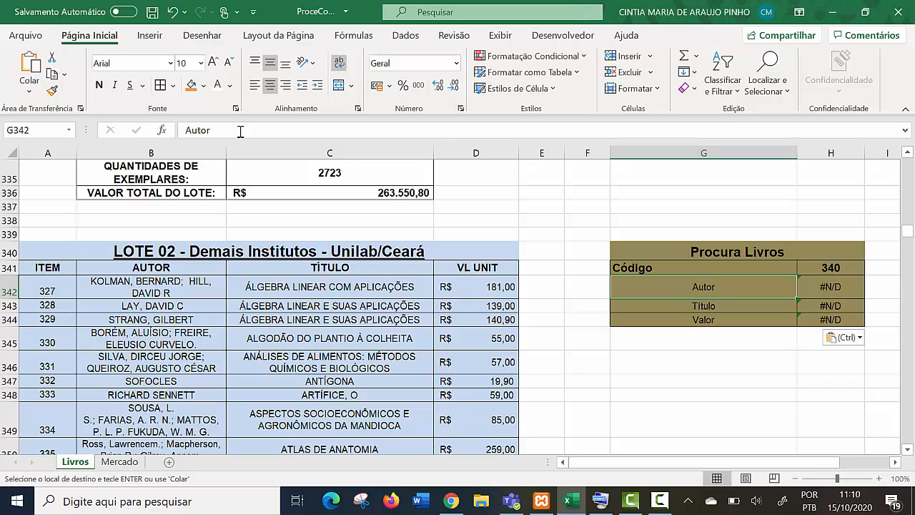
{"action": "key", "text": "Up"}
{"action": "key", "text": "Right"}
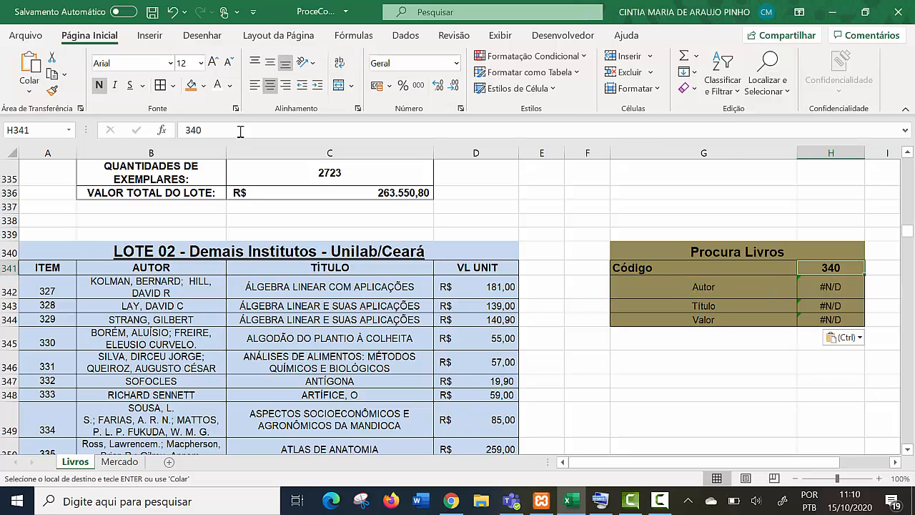
{"action": "key", "text": "Down"}
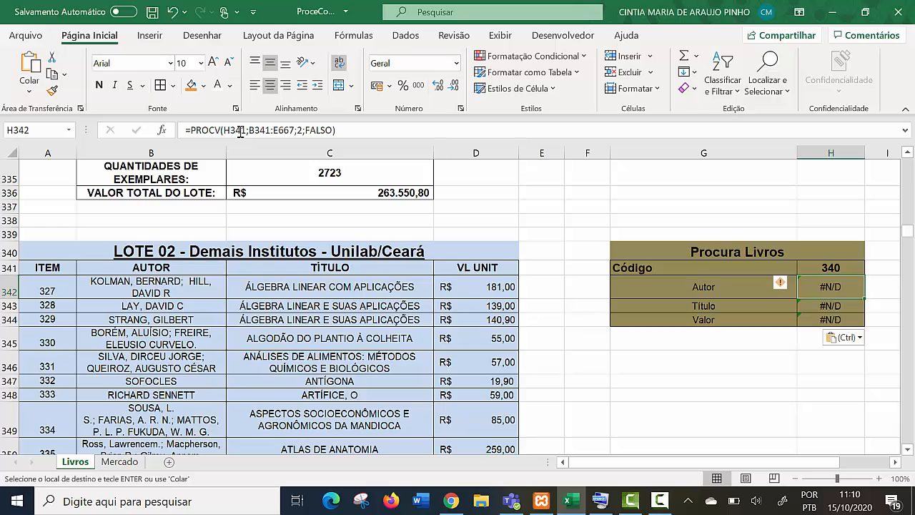
{"action": "scroll", "coordinate": [241, 133], "scroll_direction": "down", "scroll_amount": 20}
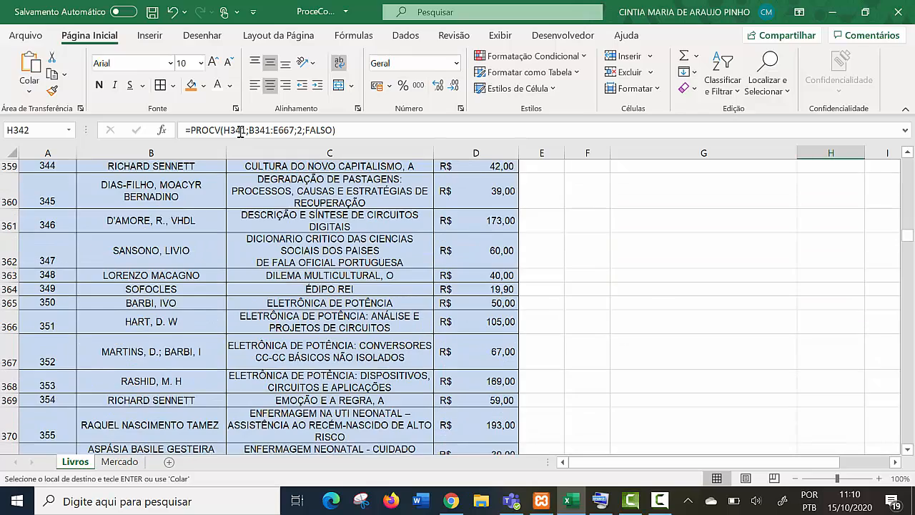
{"action": "scroll", "coordinate": [240, 133], "scroll_direction": "down", "scroll_amount": 4}
{"action": "scroll", "coordinate": [240, 133], "scroll_direction": "up", "scroll_amount": 3}
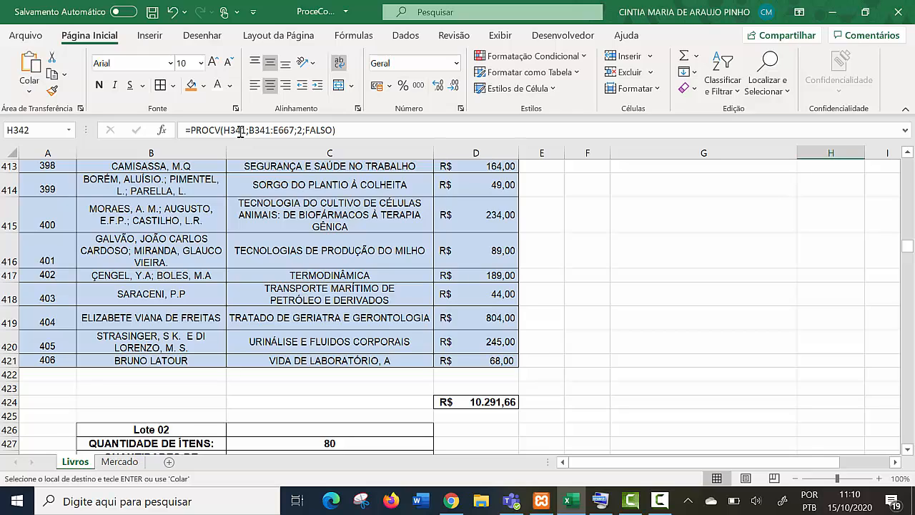
{"action": "scroll", "coordinate": [240, 133], "scroll_direction": "up", "scroll_amount": 20}
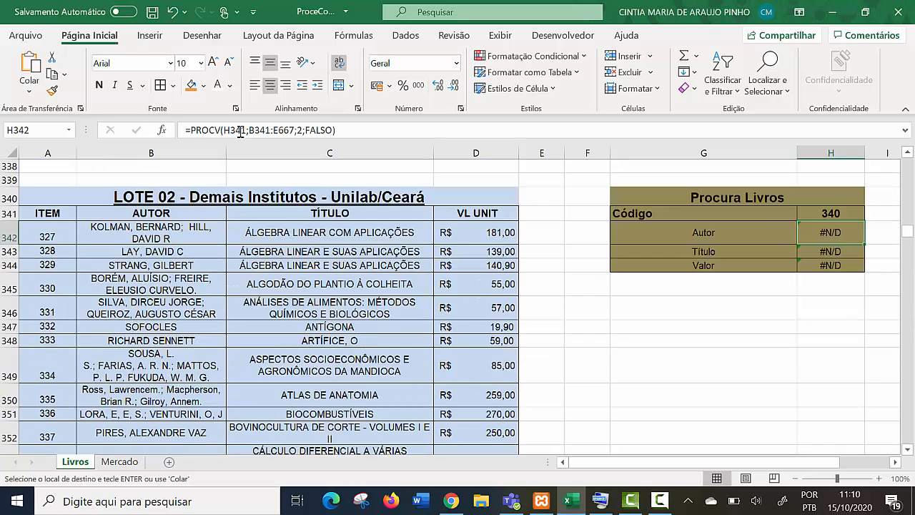
{"action": "scroll", "coordinate": [241, 133], "scroll_direction": "up", "scroll_amount": 3}
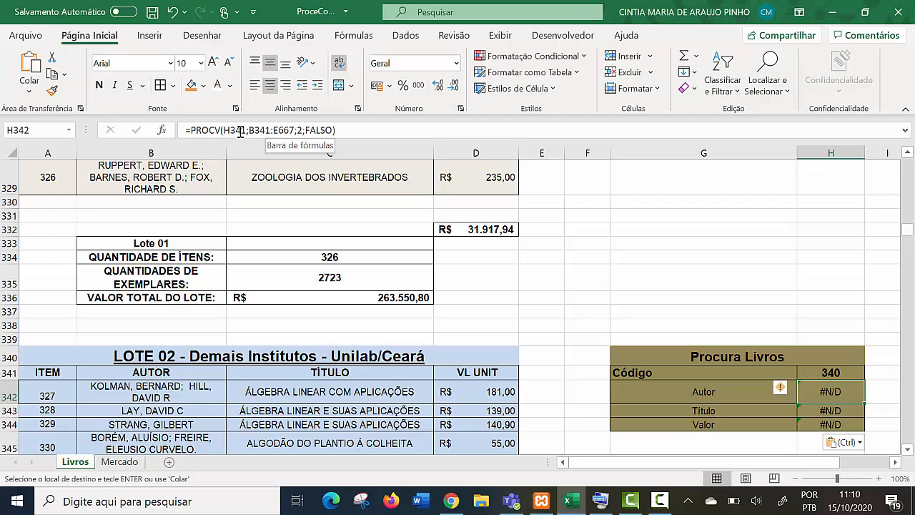
- Replace the lookup range in the LOTE 02 form's Autor formula in H342 with the whole LOTE 02 table, A341:D421
{"action": "left_click", "coordinate": [240, 130]}
{"action": "key", "text": "Left"}
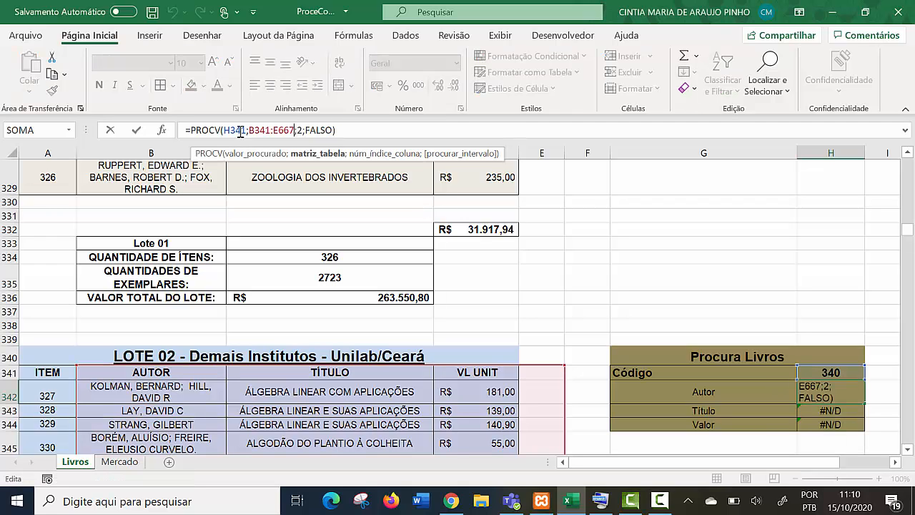
{"action": "key", "text": "BackSpace"}
{"action": "key", "text": "BackSpace"}
{"action": "key", "text": "BackSpace"}
{"action": "key", "text": "BackSpace"}
{"action": "key", "text": "BackSpace"}
{"action": "key", "text": "BackSpace"}
{"action": "key", "text": "BackSpace"}
{"action": "key", "text": "BackSpace"}
{"action": "key", "text": "BackSpace"}
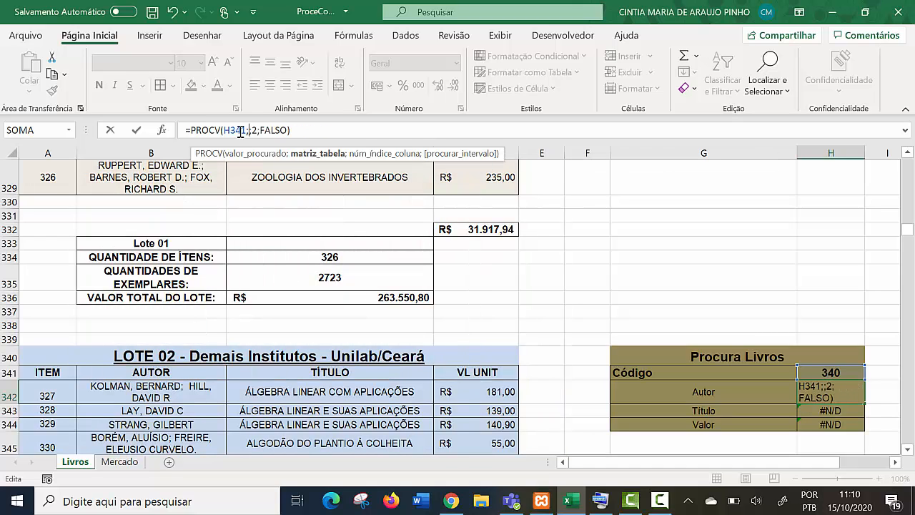
{"action": "mouse_move", "coordinate": [47, 391]}
{"action": "left_mouse_down"}
{"action": "mouse_move", "coordinate": [500, 446]}
{"action": "mouse_move", "coordinate": [500, 425]}
{"action": "left_mouse_up"}
{"action": "mouse_move", "coordinate": [47, 373]}
{"action": "left_mouse_down"}
{"action": "mouse_move", "coordinate": [378, 411]}
{"action": "mouse_move", "coordinate": [500, 458]}
{"action": "mouse_move", "coordinate": [532, 458]}
{"action": "mouse_move", "coordinate": [500, 459]}
{"action": "mouse_move", "coordinate": [501, 414]}
{"action": "left_mouse_up"}
{"action": "mouse_move", "coordinate": [907, 245]}
{"action": "left_mouse_down"}
{"action": "mouse_move", "coordinate": [907, 227]}
{"action": "mouse_move", "coordinate": [907, 241]}
{"action": "left_mouse_up"}
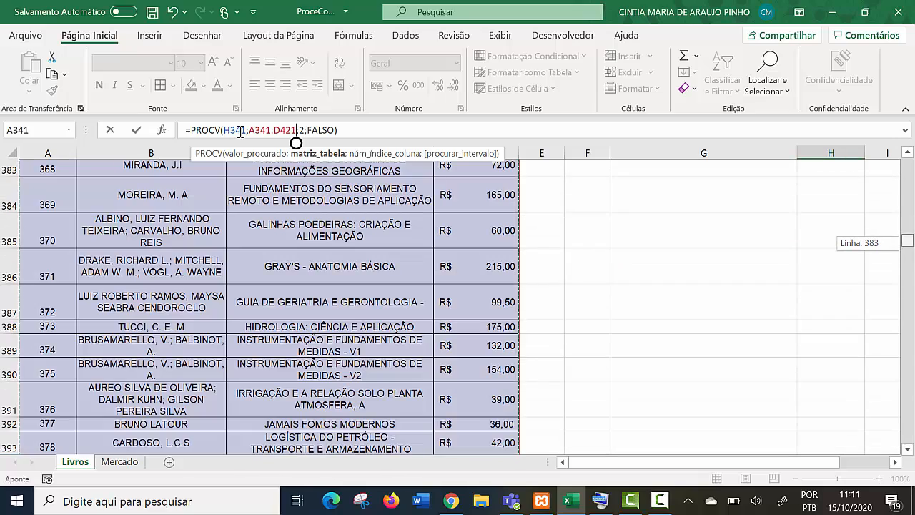
{"action": "scroll", "coordinate": [240, 132], "scroll_direction": "up", "scroll_amount": 6}
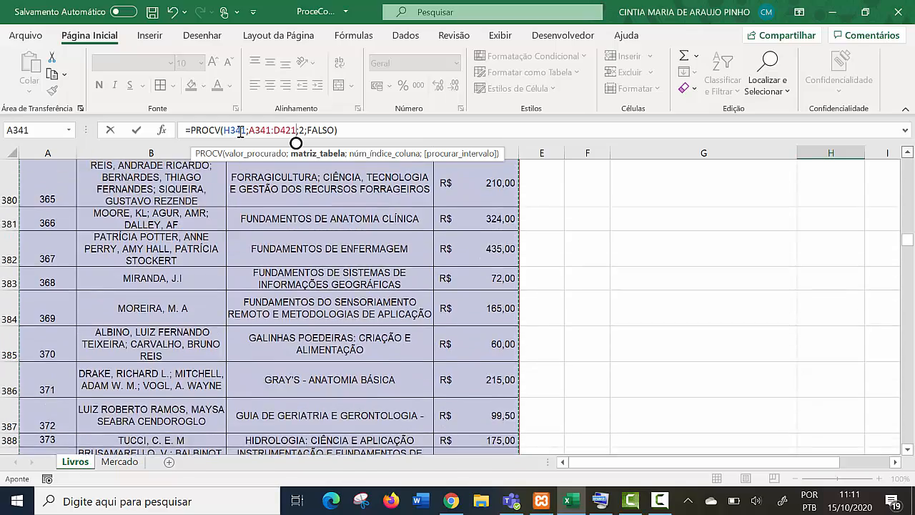
{"action": "scroll", "coordinate": [240, 132], "scroll_direction": "up", "scroll_amount": 4}
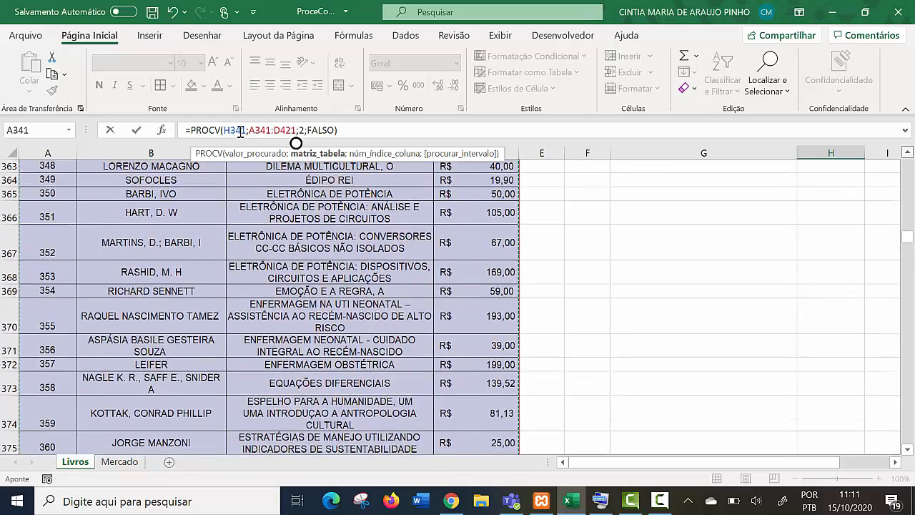
{"action": "scroll", "coordinate": [240, 132], "scroll_direction": "up", "scroll_amount": 5}
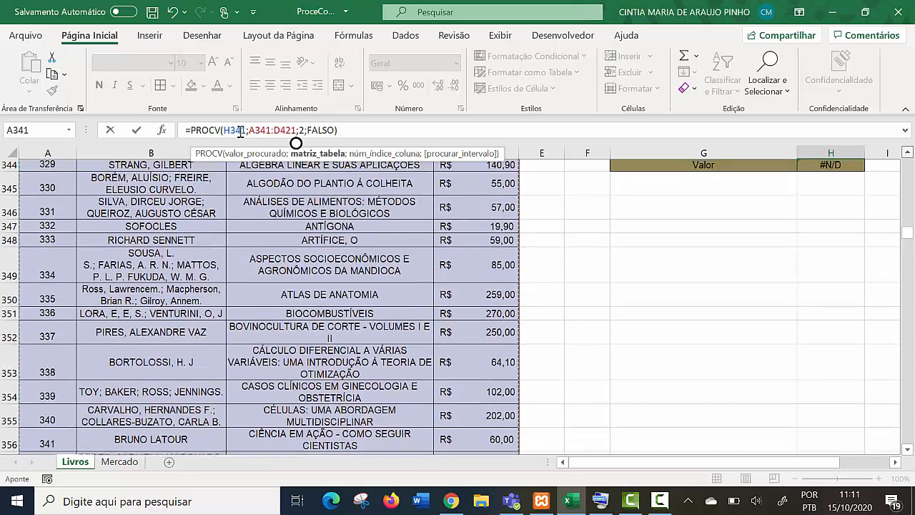
{"action": "scroll", "coordinate": [240, 131], "scroll_direction": "up", "scroll_amount": 1}
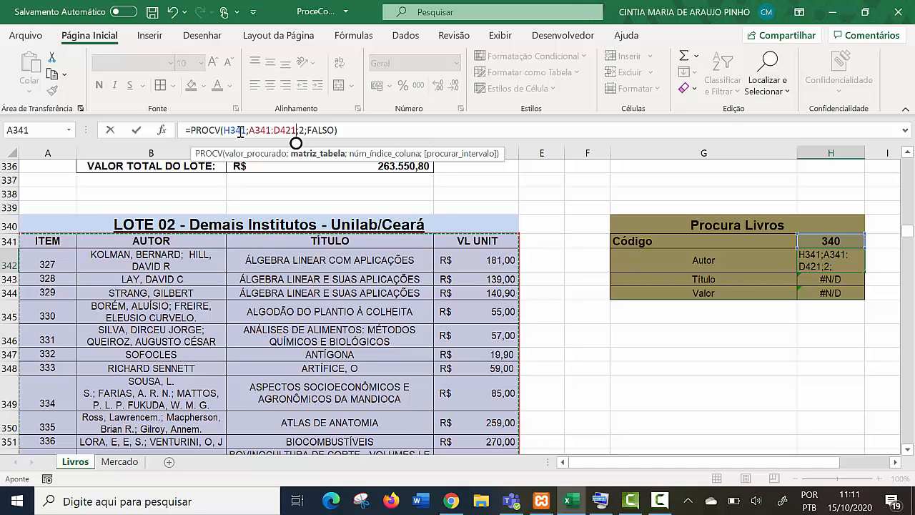
{"action": "key", "text": "Return"}
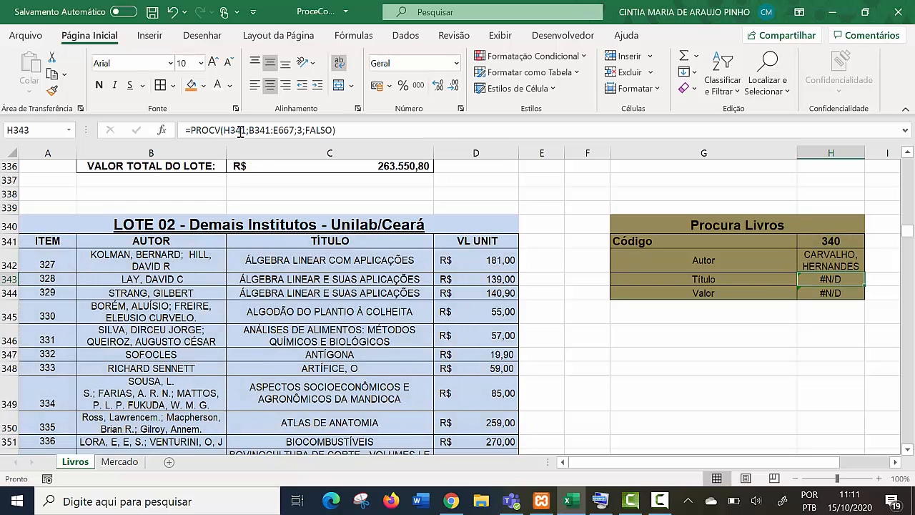
- Compare the returned author with item 340 in the LOTE 02 table and widen column H slightly
{"action": "scroll", "coordinate": [240, 133], "scroll_direction": "down", "scroll_amount": 4}
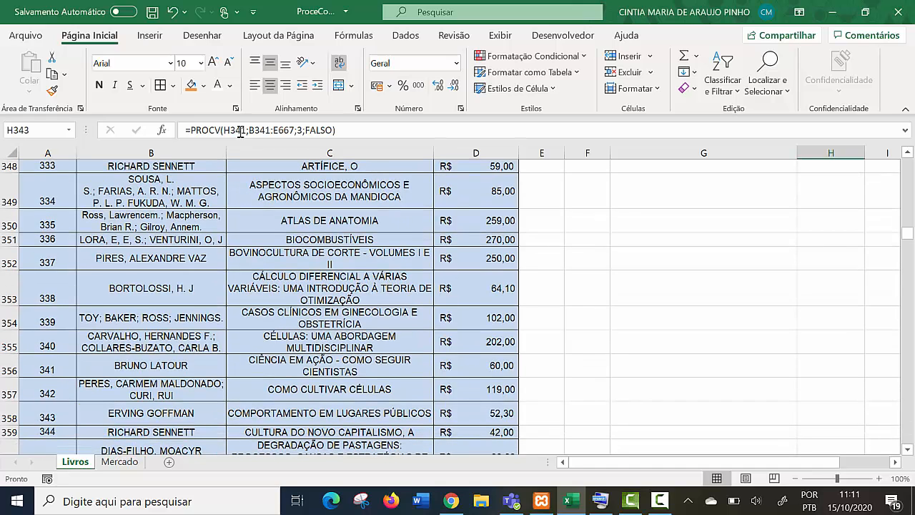
{"action": "scroll", "coordinate": [240, 133], "scroll_direction": "up", "scroll_amount": 4}
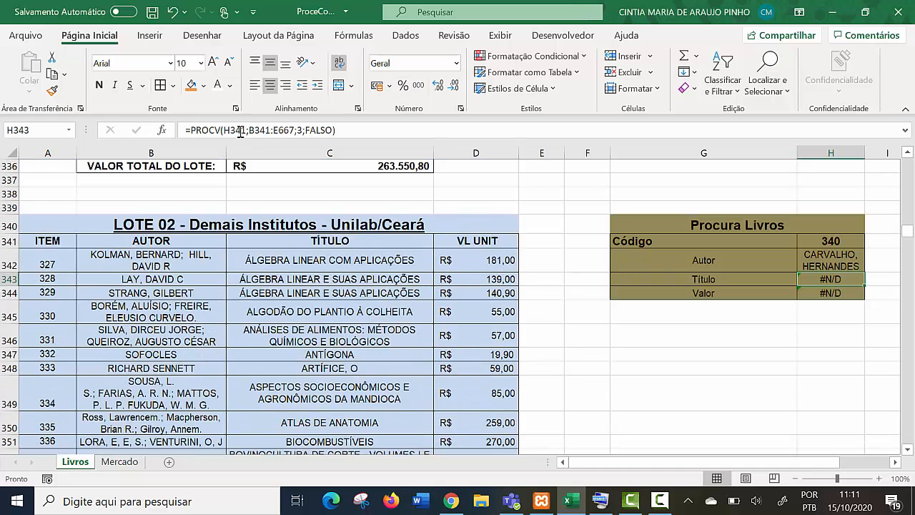
{"action": "left_click_drag", "start_coordinate": [865, 153], "coordinate": [881, 153]}
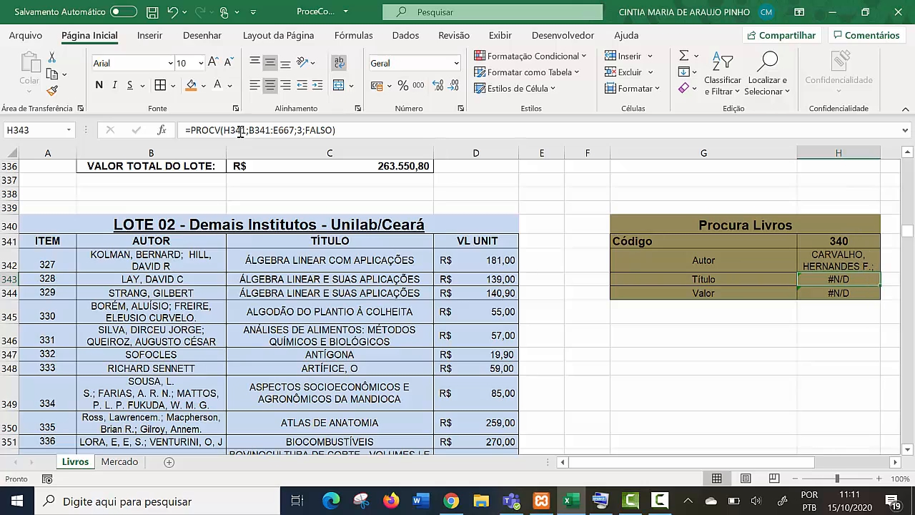
- Copy the range reference A341:D421 from the Autor formula in H342, leaving the formula as it is
{"action": "key", "text": "Up"}
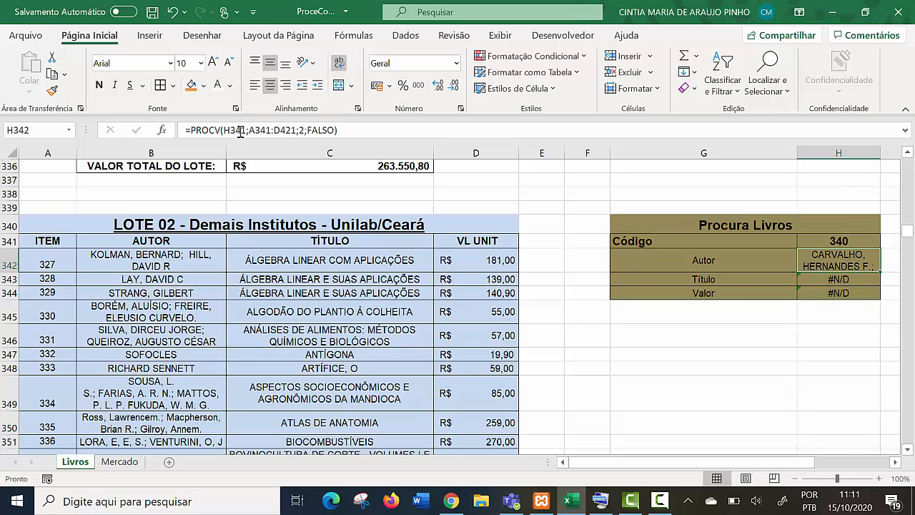
{"action": "left_click", "coordinate": [240, 130]}
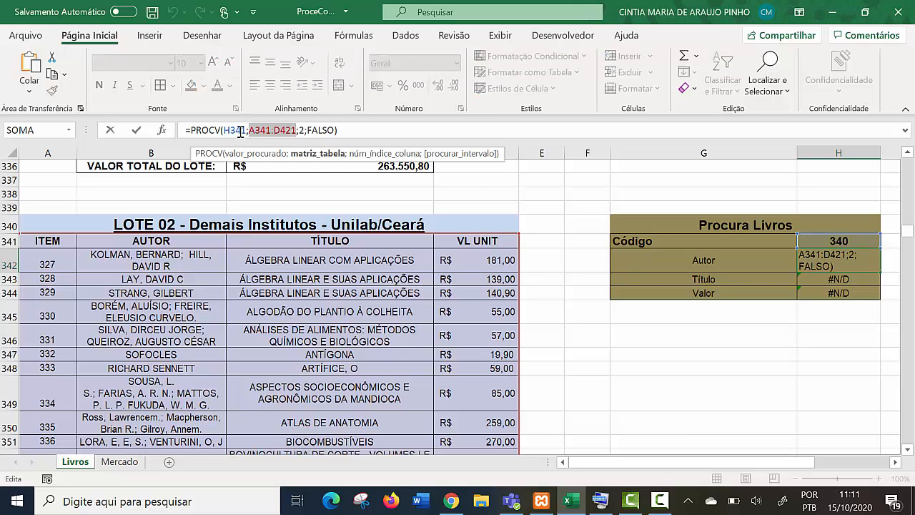
{"action": "left_click", "coordinate": [703, 335]}
{"action": "key", "text": "Escape"}
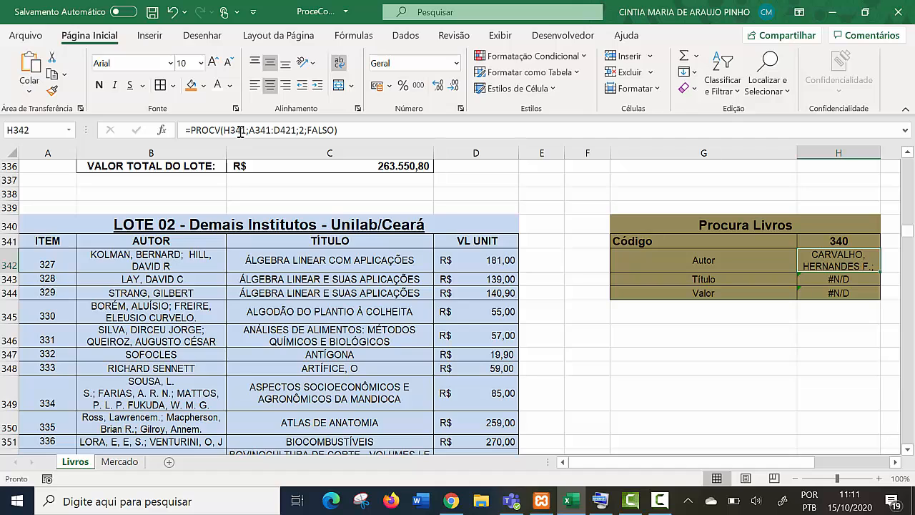
- Replace the lookup range in the Título formula in H343 with A341:D421
{"action": "key", "text": "Down"}
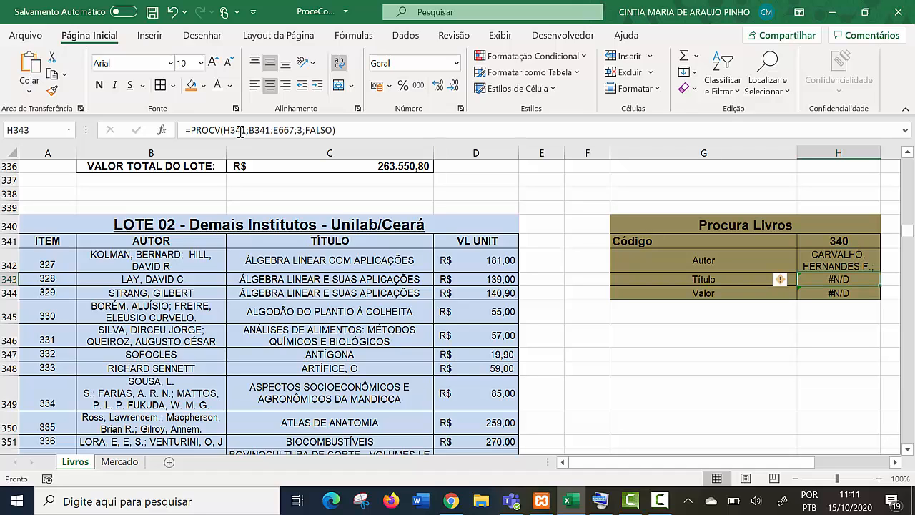
{"action": "key", "text": "F2"}
{"action": "key", "text": "Left"}
{"action": "key", "text": "Left"}
{"action": "key", "text": "Left"}
{"action": "key", "text": "Left"}
{"action": "key", "text": "Left"}
{"action": "key", "text": "Left"}
{"action": "key", "text": "Left"}
{"action": "key", "text": "Left"}
{"action": "key", "text": "Left"}
{"action": "key", "text": "BackSpace"}
{"action": "key", "text": "BackSpace"}
{"action": "key", "text": "BackSpace"}
{"action": "key", "text": "BackSpace"}
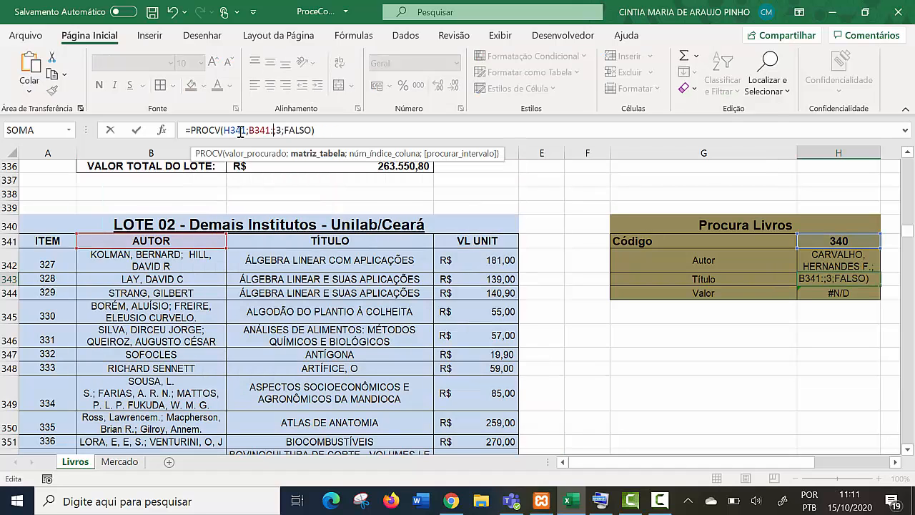
{"action": "key", "text": "BackSpace"}
{"action": "key", "text": "BackSpace"}
{"action": "key", "text": "BackSpace"}
{"action": "key", "text": "BackSpace"}
{"action": "key", "text": "BackSpace"}
{"action": "type", "text": "A341:D421"}
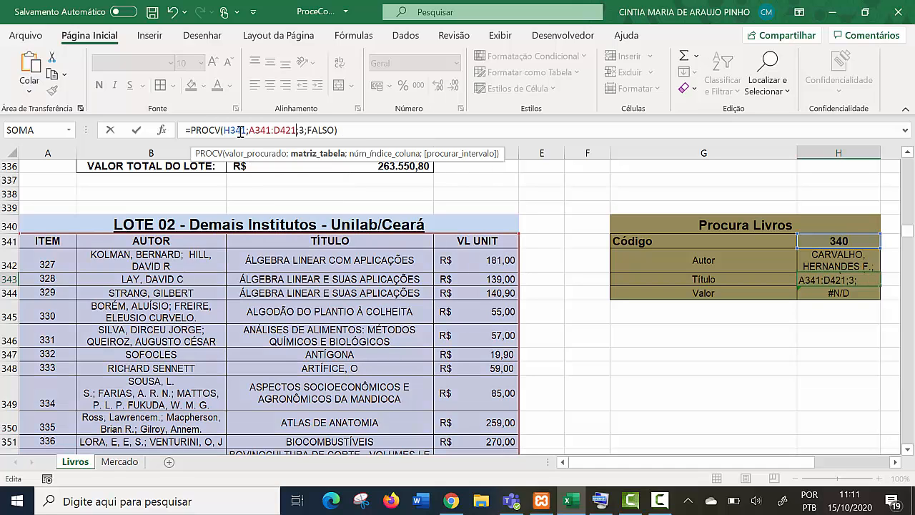
{"action": "key", "text": "Return"}
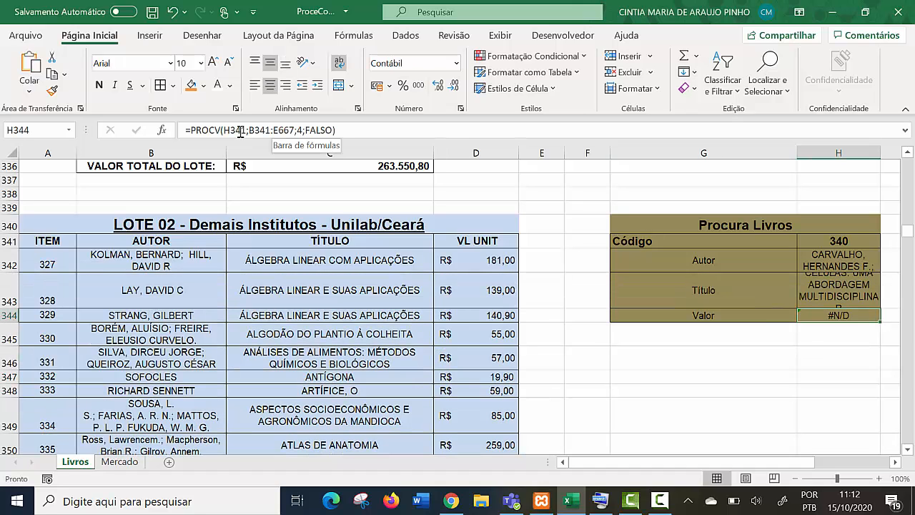
{"action": "left_click", "coordinate": [241, 132]}
{"action": "left_click_drag", "start_coordinate": [294, 130], "coordinate": [240, 133]}
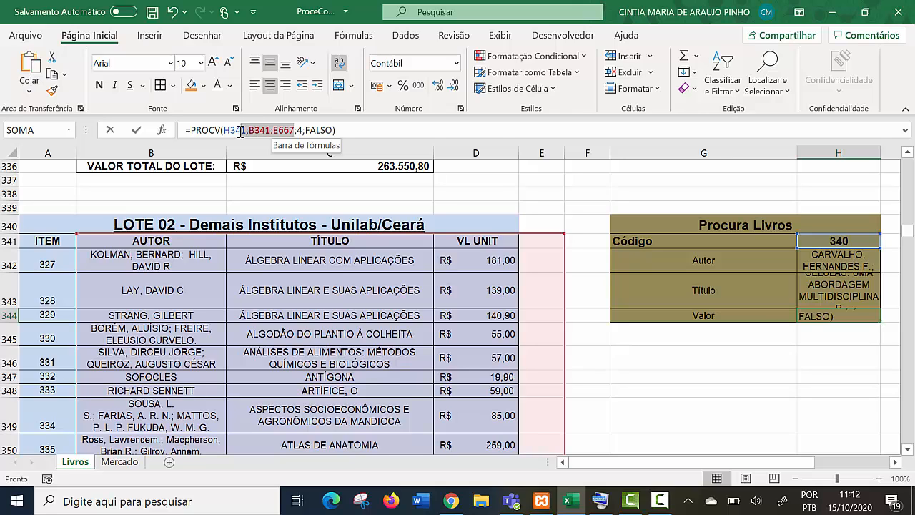
{"action": "key", "text": "ctrl+v"}
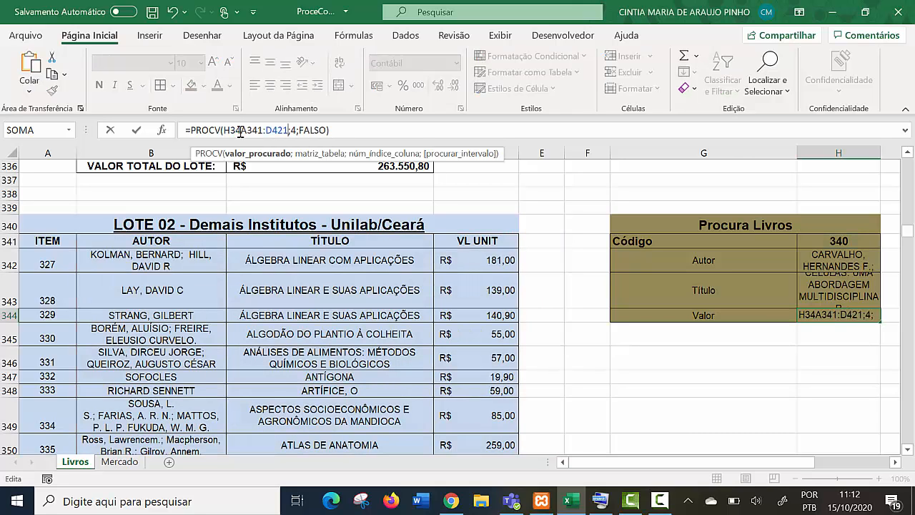
{"action": "left_click", "coordinate": [240, 132]}
{"action": "type", "text": ";"}
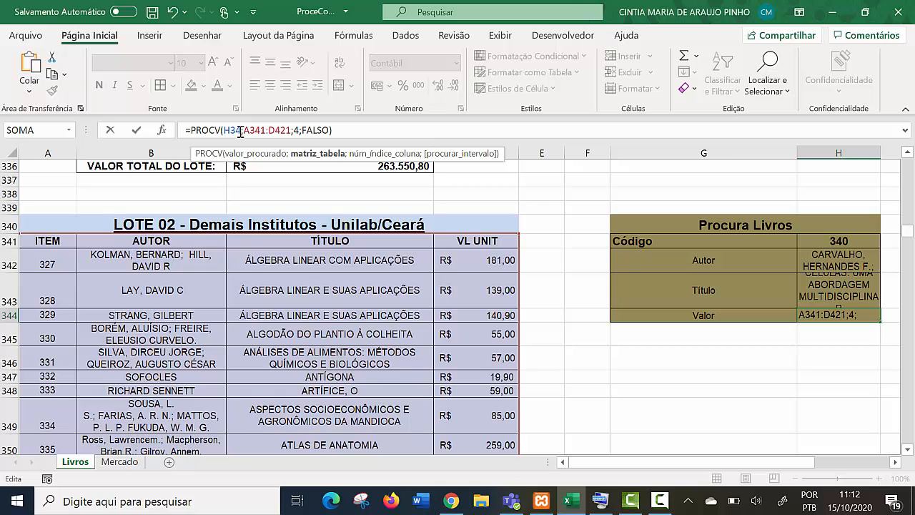
{"action": "key", "text": "Left"}
{"action": "key", "text": "Left"}
{"action": "key", "text": "Down"}
{"action": "key", "text": "Down"}
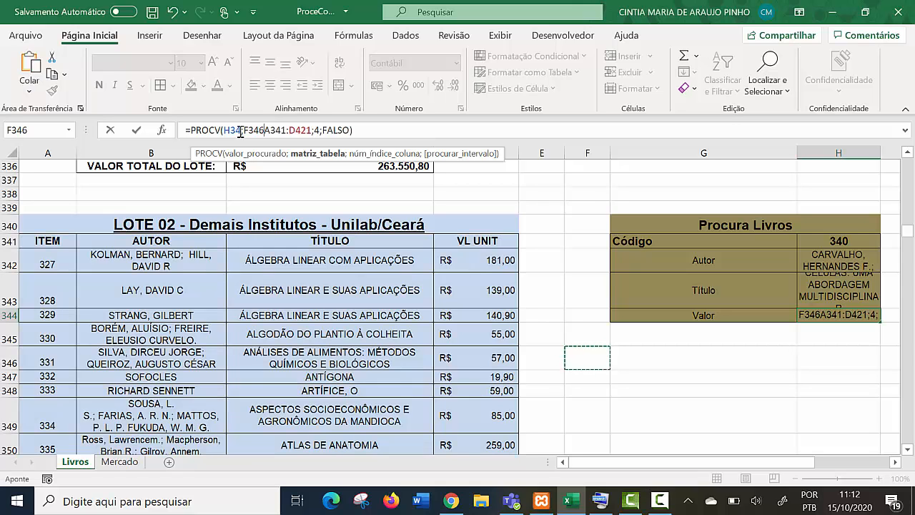
{"action": "key", "text": "Escape"}
- Increase the heights of rows 343 and 342 and widen column H so the returned title and author fit
{"action": "key", "text": "Down"}
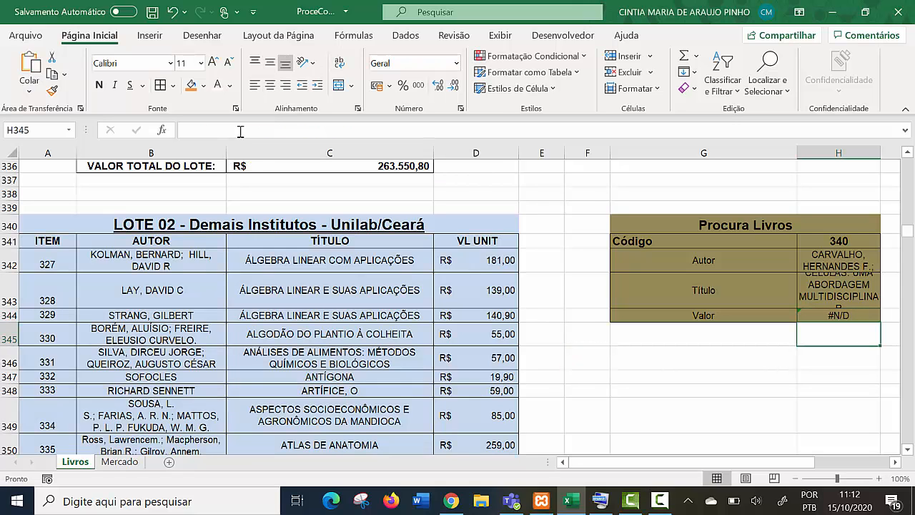
{"action": "key", "text": "Up"}
{"action": "key", "text": "Up"}
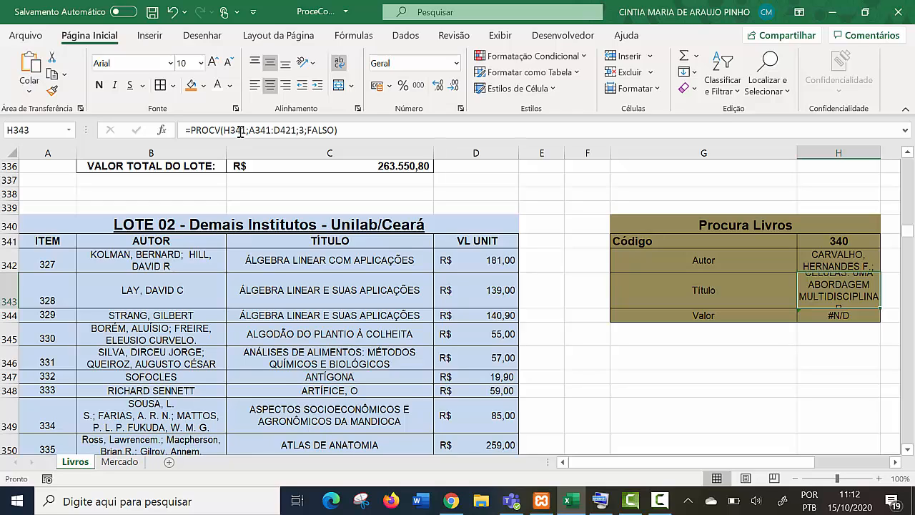
{"action": "left_click_drag", "start_coordinate": [9, 308], "coordinate": [9, 338]}
{"action": "key", "text": "Left"}
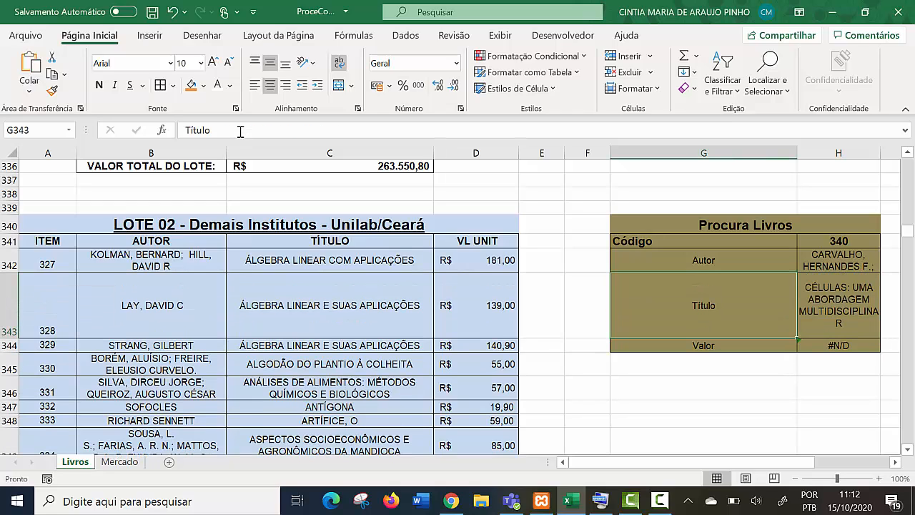
{"action": "left_click_drag", "start_coordinate": [9, 272], "coordinate": [9, 298]}
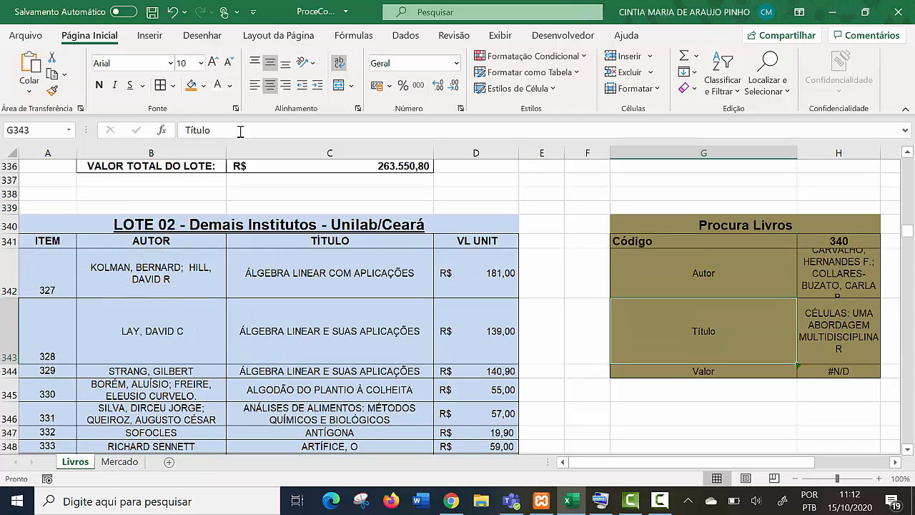
{"action": "left_click_drag", "start_coordinate": [880, 152], "coordinate": [893, 153]}
- Replace the lookup range in the Valor formula in H344 with the LOTE 02 table, A341:D421, keeping column index 4
{"action": "left_click", "coordinate": [845, 371]}
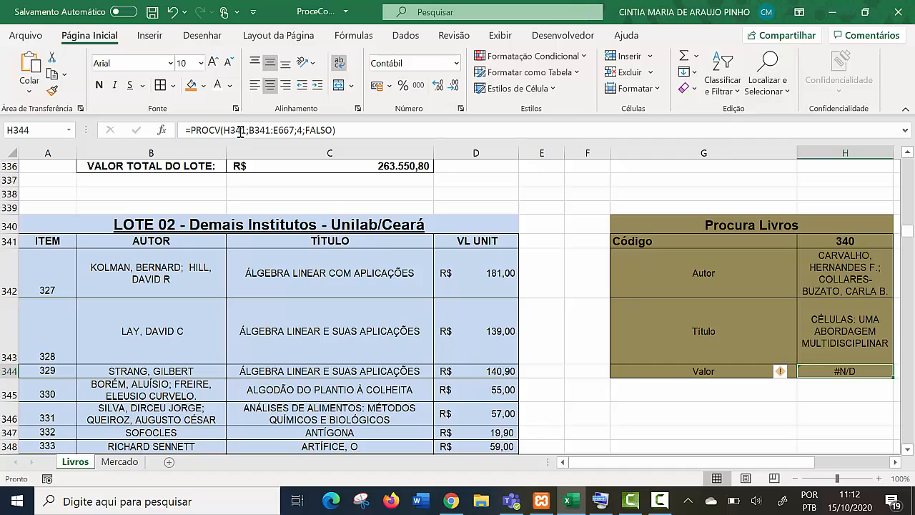
{"action": "left_click", "coordinate": [240, 132]}
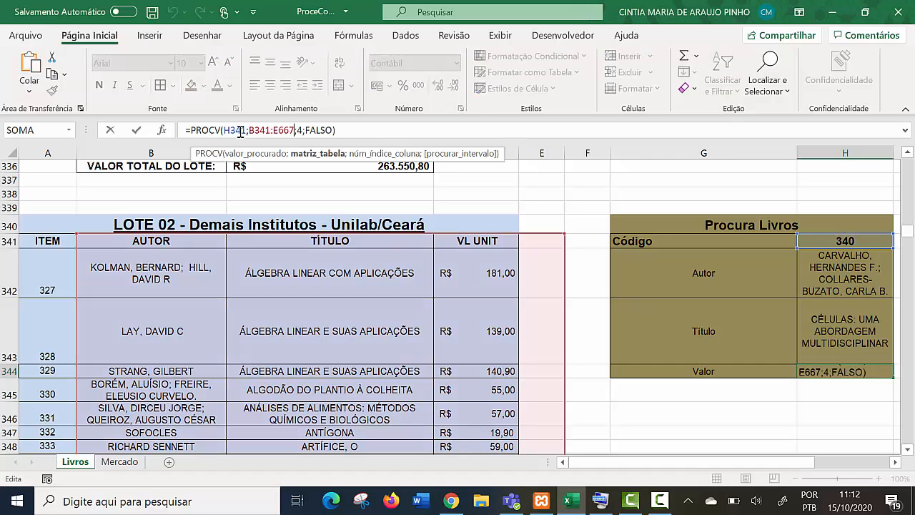
{"action": "key", "text": "BackSpace"}
{"action": "key", "text": "BackSpace"}
{"action": "key", "text": "BackSpace"}
{"action": "key", "text": "BackSpace"}
{"action": "key", "text": "BackSpace"}
{"action": "key", "text": "BackSpace"}
{"action": "key", "text": "BackSpace"}
{"action": "key", "text": "BackSpace"}
{"action": "key", "text": "BackSpace"}
{"action": "key", "text": "BackSpace"}
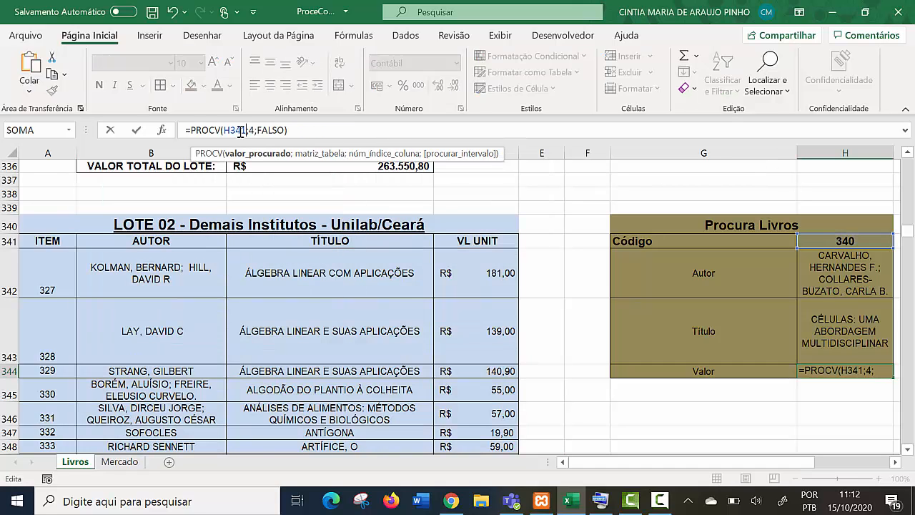
{"action": "type", "text": ";"}
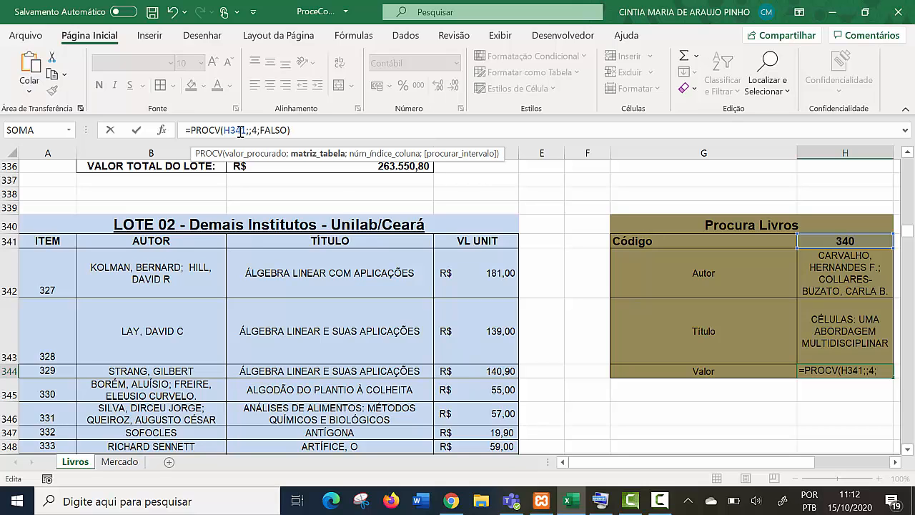
{"action": "mouse_move", "coordinate": [47, 241]}
{"action": "left_mouse_down"}
{"action": "mouse_move", "coordinate": [401, 392]}
{"action": "mouse_move", "coordinate": [481, 433]}
{"action": "mouse_move", "coordinate": [482, 459]}
{"action": "mouse_move", "coordinate": [843, 433]}
{"action": "mouse_move", "coordinate": [844, 418]}
{"action": "mouse_move", "coordinate": [842, 448]}
{"action": "mouse_move", "coordinate": [500, 422]}
{"action": "mouse_move", "coordinate": [481, 442]}
{"action": "mouse_move", "coordinate": [480, 413]}
{"action": "left_mouse_up"}
{"action": "scroll", "coordinate": [480, 414], "scroll_direction": "up", "scroll_amount": 3}
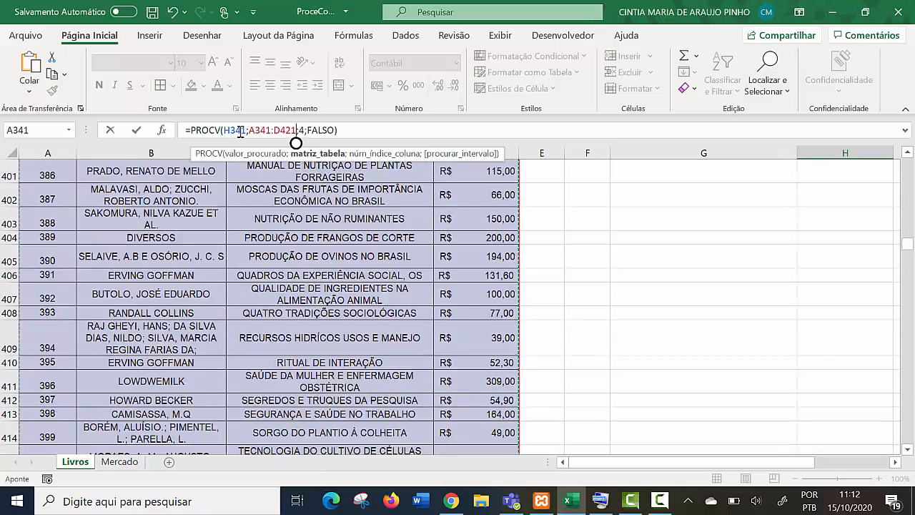
{"action": "scroll", "coordinate": [296, 143], "scroll_direction": "up", "scroll_amount": 20}
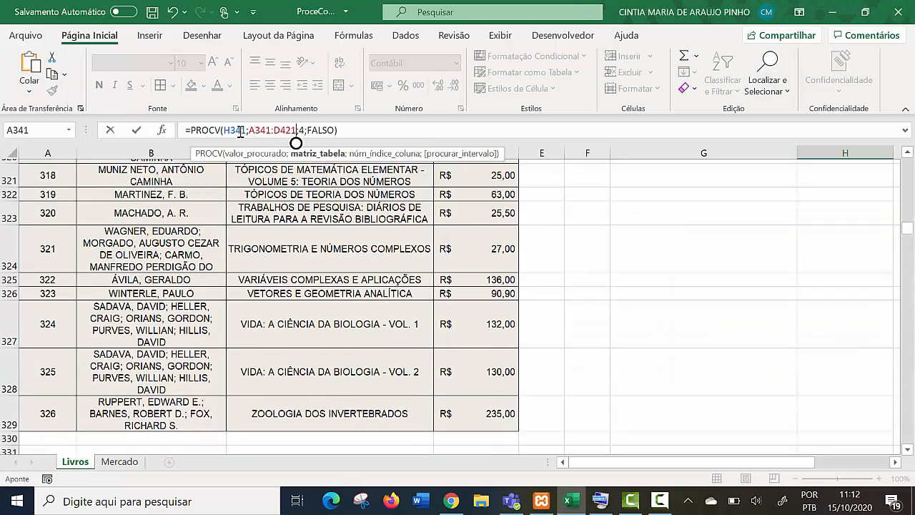
{"action": "scroll", "coordinate": [296, 143], "scroll_direction": "down", "scroll_amount": 4}
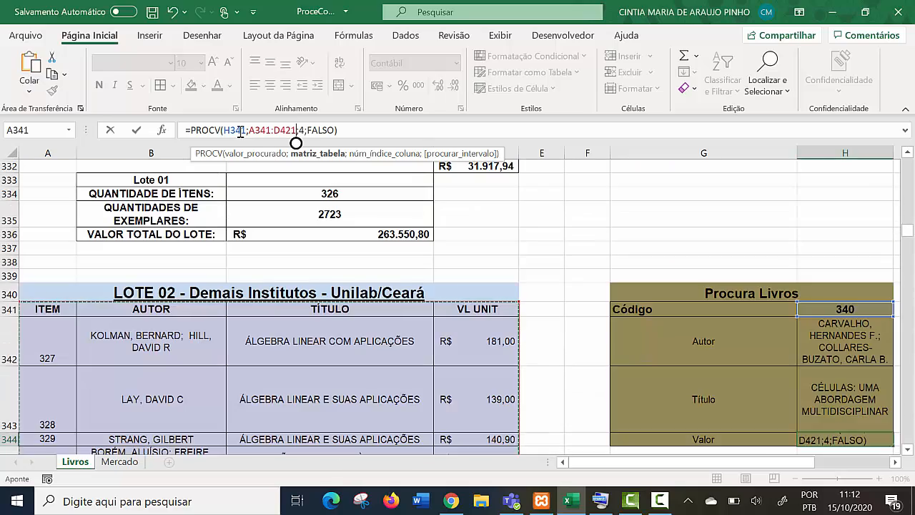
{"action": "key", "text": "Return"}
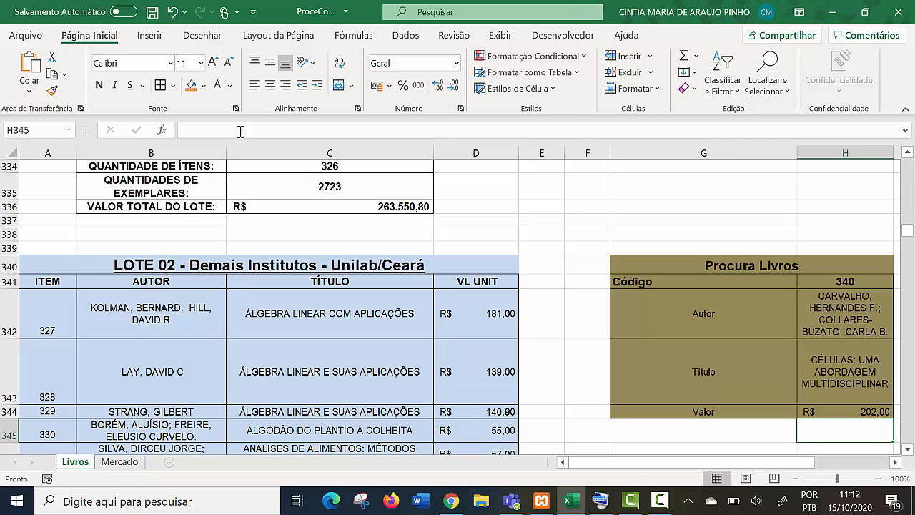
- Set the Código in H341 of the LOTE 02 search form to 328
{"action": "key", "text": "Up"}
{"action": "key", "text": "Up"}
{"action": "key", "text": "Up"}
{"action": "key", "text": "Up"}
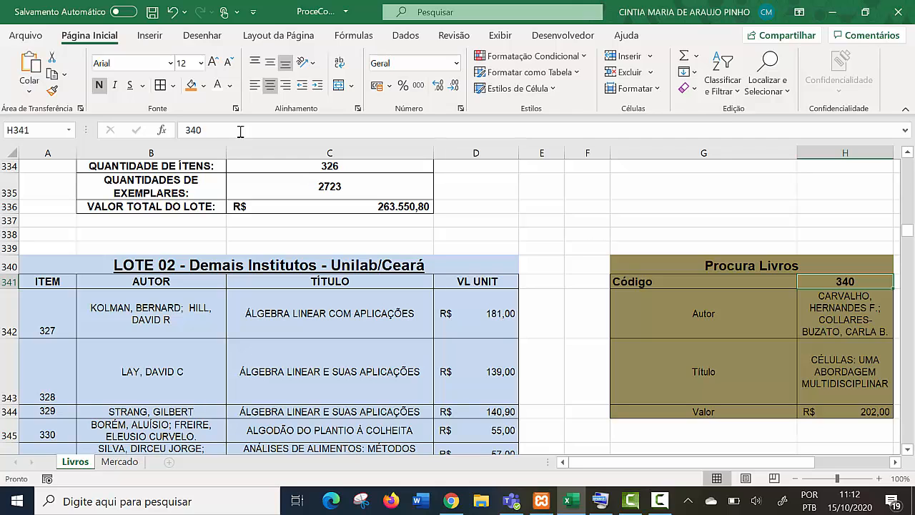
{"action": "type", "text": "328"}
{"action": "key", "text": "Return"}
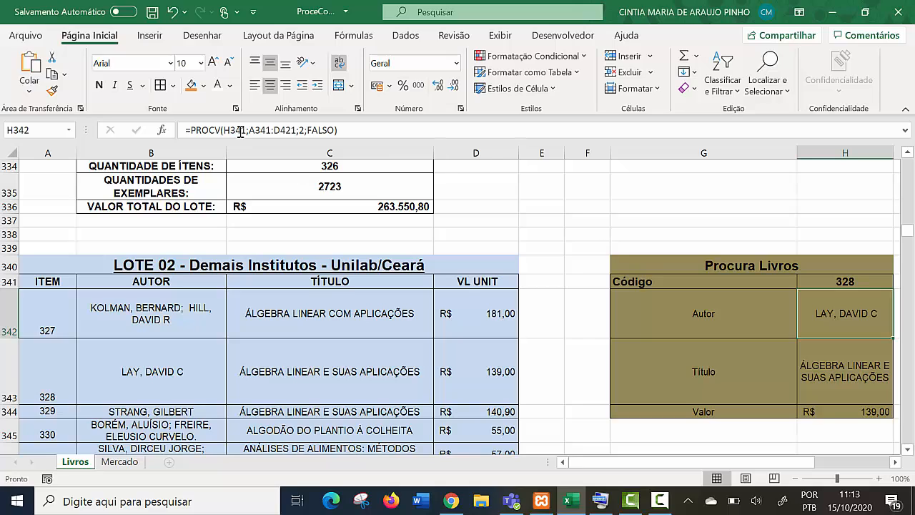
- Set the Código in G3 of the LOTE 01 search form to 2
{"action": "scroll", "coordinate": [240, 133], "scroll_direction": "up", "scroll_amount": 20}
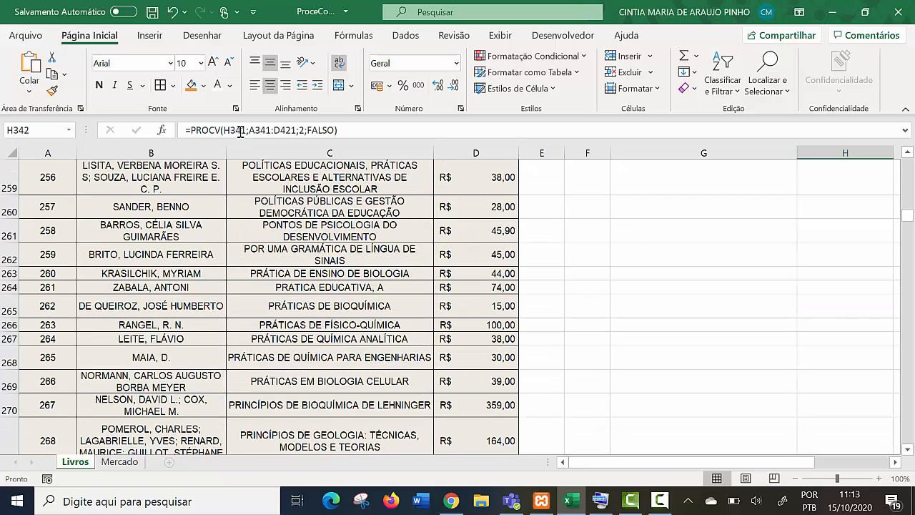
{"action": "scroll", "coordinate": [241, 133], "scroll_direction": "up", "scroll_amount": 11}
{"action": "left_click_drag", "start_coordinate": [907, 208], "coordinate": [907, 164]}
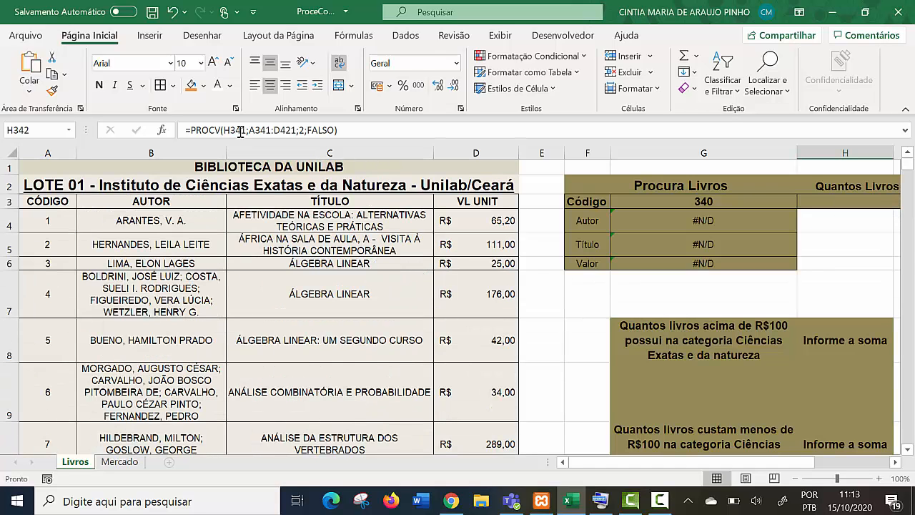
{"action": "left_click", "coordinate": [703, 201]}
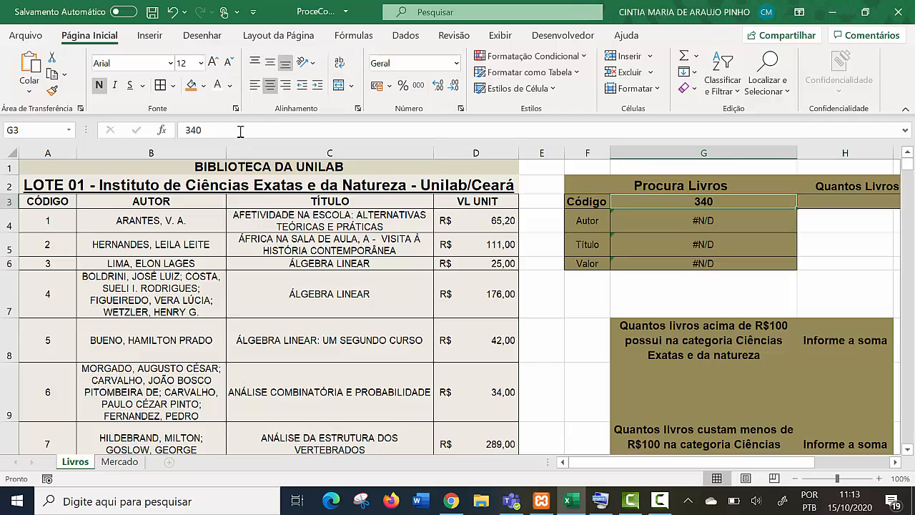
{"action": "left_click", "coordinate": [241, 133]}
{"action": "key", "text": "BackSpace"}
{"action": "key", "text": "BackSpace"}
{"action": "key", "text": "BackSpace"}
{"action": "type", "text": "2"}
{"action": "key", "text": "Return"}
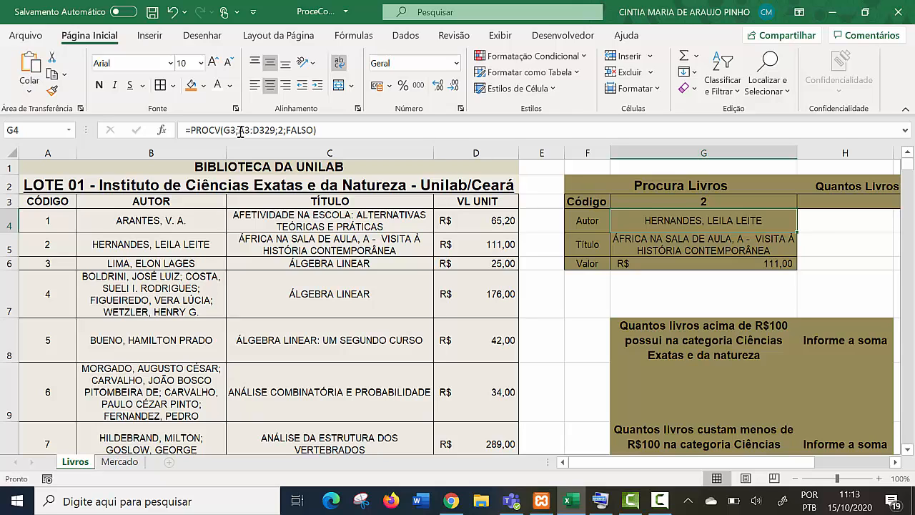
{"action": "key", "text": "Down"}
{"action": "key", "text": "Down"}
{"action": "key", "text": "Down"}
{"action": "type", "text": "=proc"}
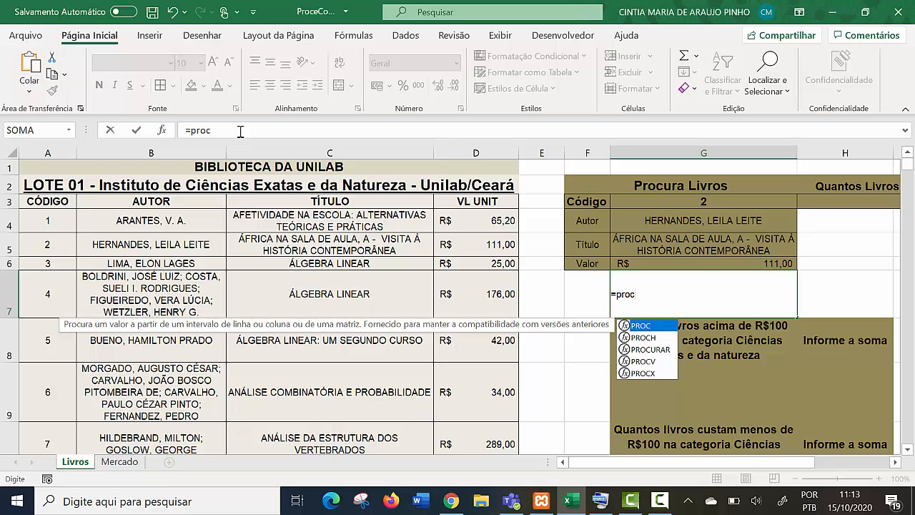
{"action": "type", "text": "v"}
{"action": "key", "text": "Tab"}
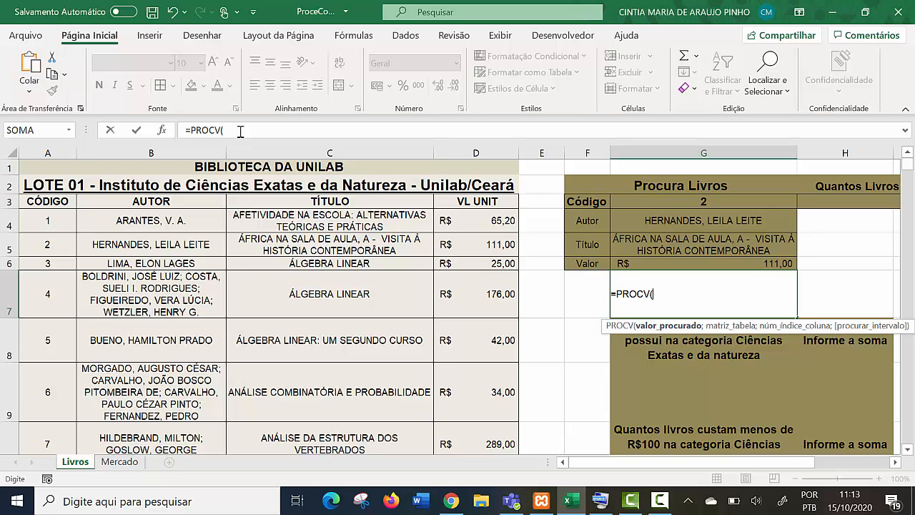
{"action": "key", "text": "BackSpace"}
{"action": "key", "text": "BackSpace"}
{"action": "key", "text": "BackSpace"}
{"action": "key", "text": "BackSpace"}
{"action": "key", "text": "BackSpace"}
{"action": "key", "text": "BackSpace"}
{"action": "key", "text": "BackSpace"}
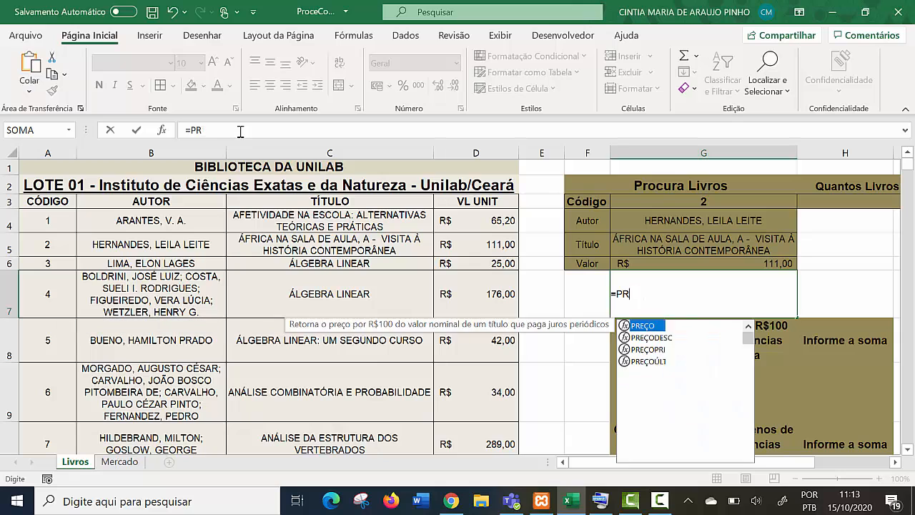
{"action": "key", "text": "Left"}
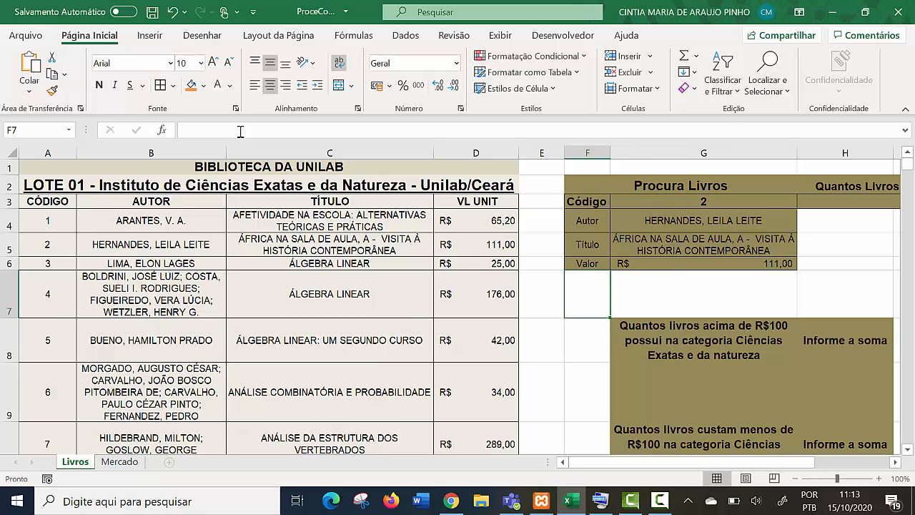
- Examine the question about titles containing the word Biologia and the LOTE 01 title column it refers to
{"action": "scroll", "coordinate": [240, 132], "scroll_direction": "right", "scroll_amount": 3}
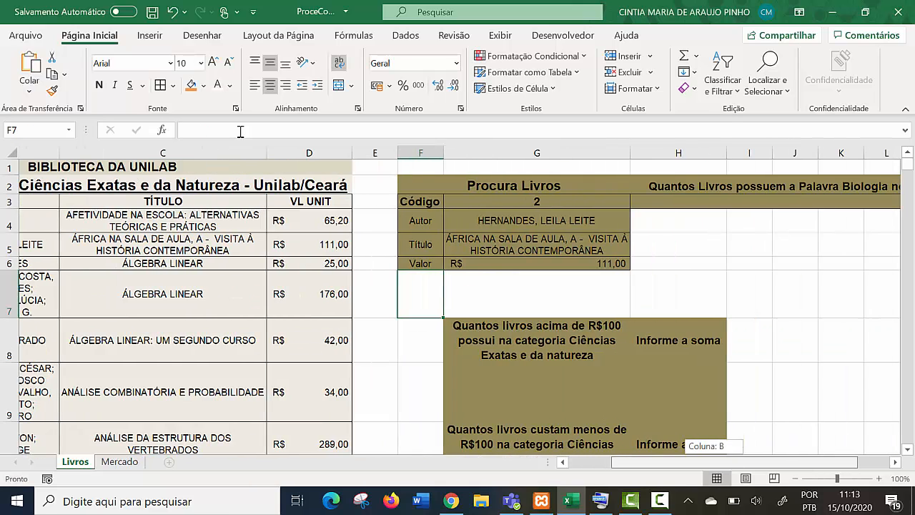
{"action": "scroll", "coordinate": [240, 131], "scroll_direction": "right", "scroll_amount": 1}
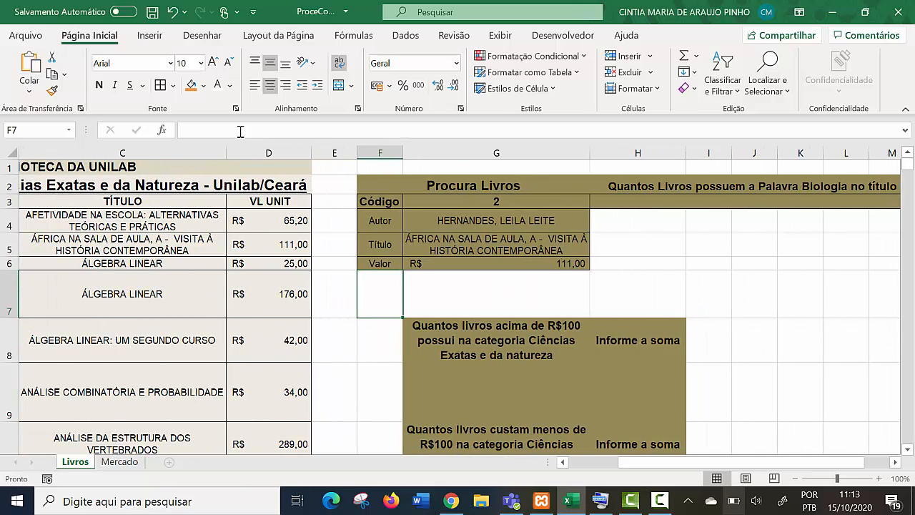
{"action": "scroll", "coordinate": [241, 131], "scroll_direction": "left", "scroll_amount": 3}
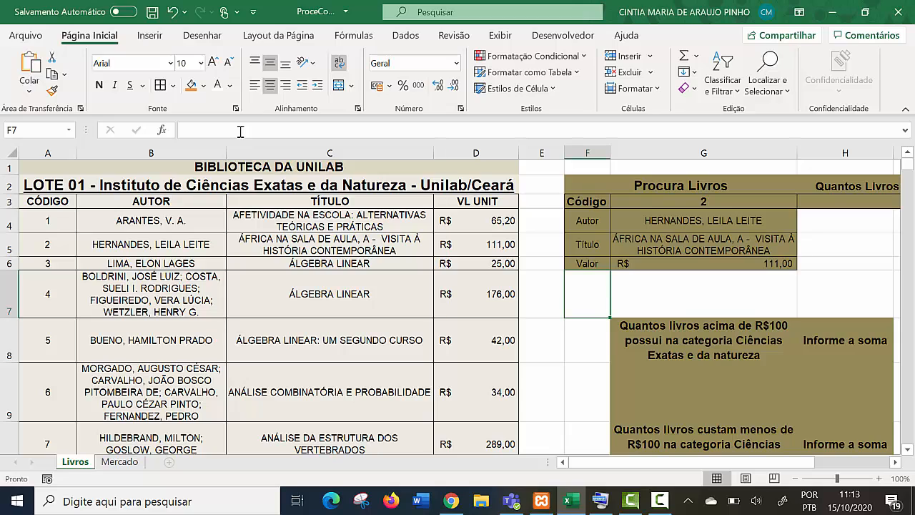
{"action": "key", "text": "Left"}
{"action": "key", "text": "Left"}
{"action": "key", "text": "Left"}
{"action": "key", "text": "Down"}
{"action": "key", "text": "Down"}
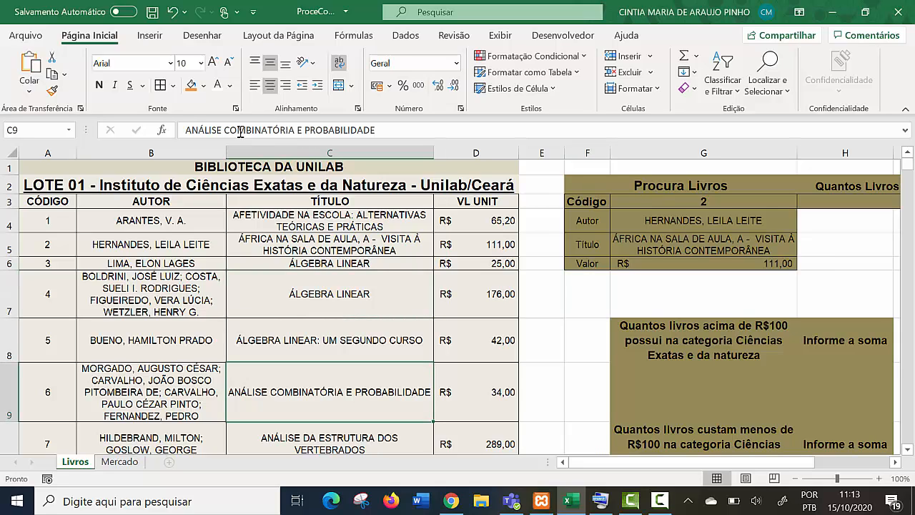
{"action": "scroll", "coordinate": [241, 131], "scroll_direction": "down", "scroll_amount": 1}
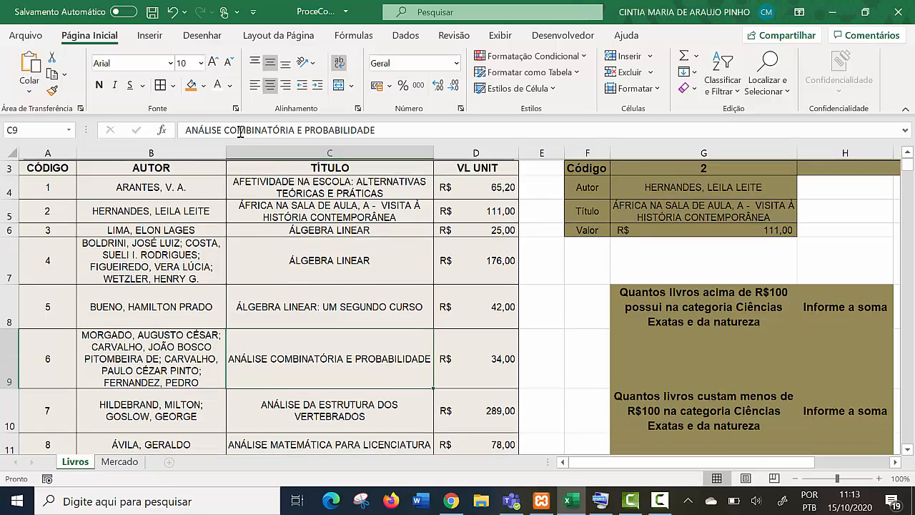
{"action": "scroll", "coordinate": [240, 132], "scroll_direction": "up", "scroll_amount": 1}
{"action": "key", "text": "Up"}
{"action": "key", "text": "Up"}
{"action": "key", "text": "Up"}
{"action": "key", "text": "Up"}
{"action": "key", "text": "Up"}
{"action": "key", "text": "Up"}
{"action": "key", "text": "shift+Down"}
{"action": "key", "text": "shift+Down"}
{"action": "key", "text": "shift+Down"}
{"action": "key", "text": "shift+Down"}
{"action": "key", "text": "shift+Down"}
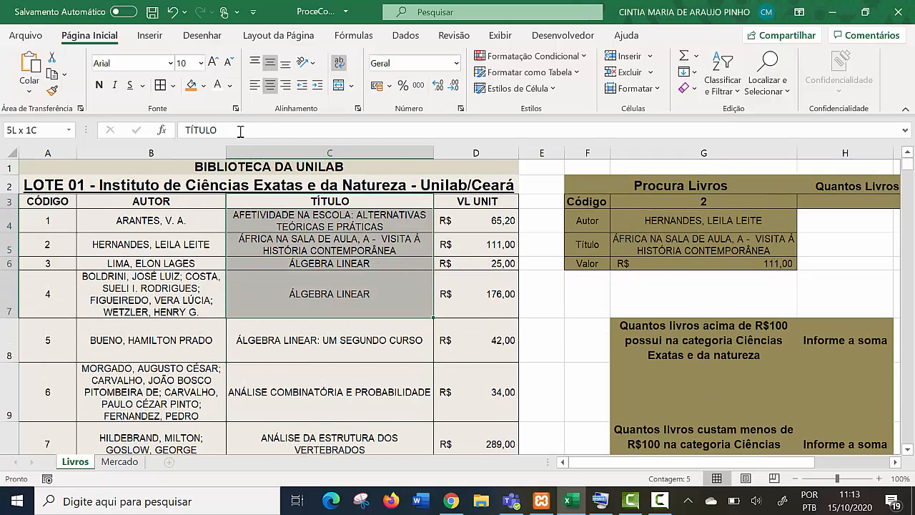
{"action": "key", "text": "Down"}
{"action": "key", "text": "Down"}
{"action": "key", "text": "Down"}
{"action": "key", "text": "Down"}
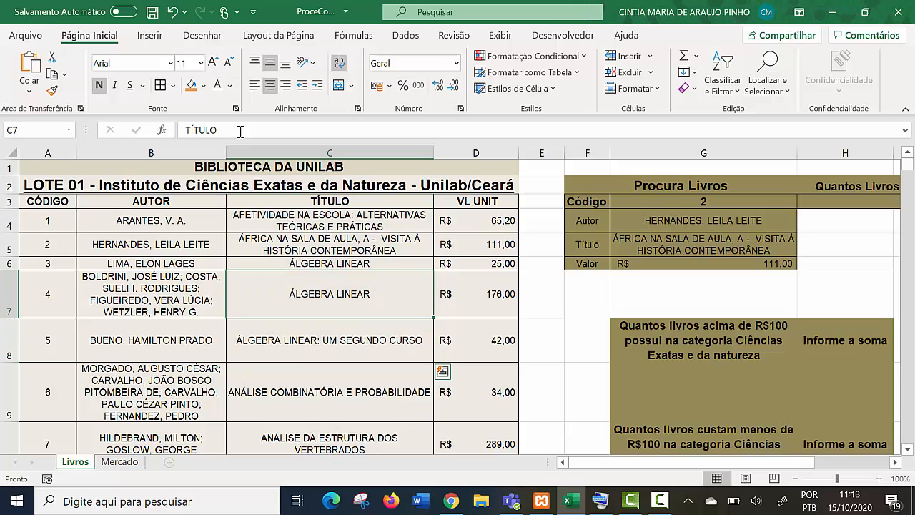
{"action": "scroll", "coordinate": [240, 131], "scroll_direction": "down", "scroll_amount": 5}
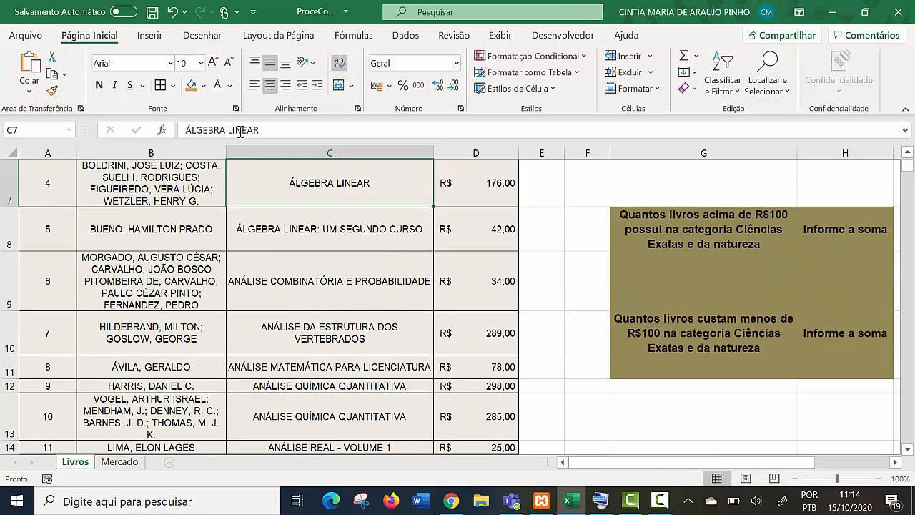
{"action": "scroll", "coordinate": [240, 132], "scroll_direction": "up", "scroll_amount": 5}
{"action": "key", "text": "Up"}
{"action": "key", "text": "Up"}
{"action": "key", "text": "Up"}
{"action": "key", "text": "shift+Down"}
{"action": "key", "text": "shift+Down"}
{"action": "key", "text": "shift+Down"}
{"action": "key", "text": "shift+Down"}
{"action": "key", "text": "shift+Down"}
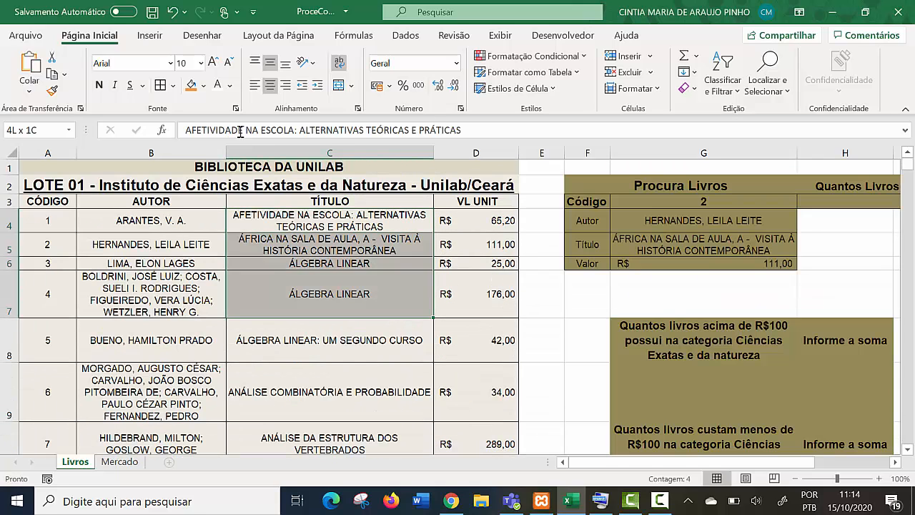
- Start a CONT.SE formula in H3, under the Biologia question, with the LOTE 01 titles C4:C329 as its range
{"action": "scroll", "coordinate": [240, 131], "scroll_direction": "right", "scroll_amount": 2}
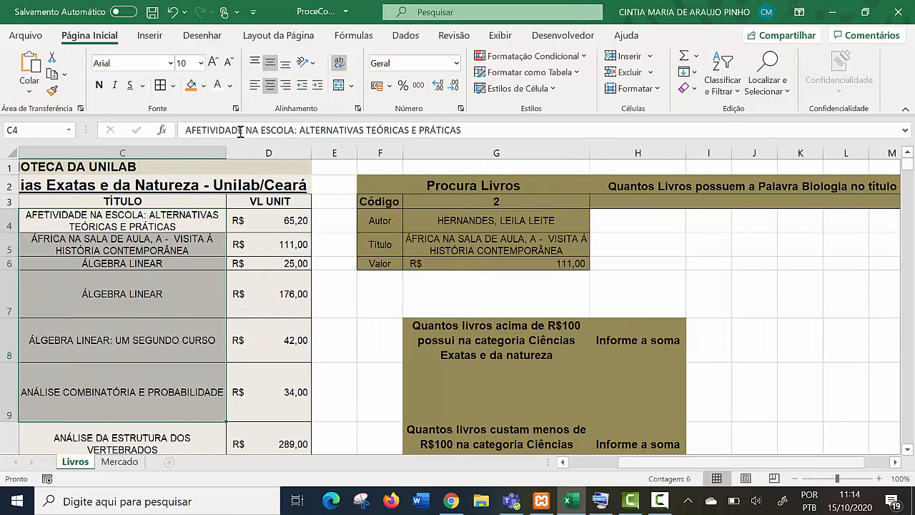
{"action": "key", "text": "Up"}
{"action": "key", "text": "Right"}
{"action": "key", "text": "Right"}
{"action": "key", "text": "Right"}
{"action": "key", "text": "Right"}
{"action": "key", "text": "Right"}
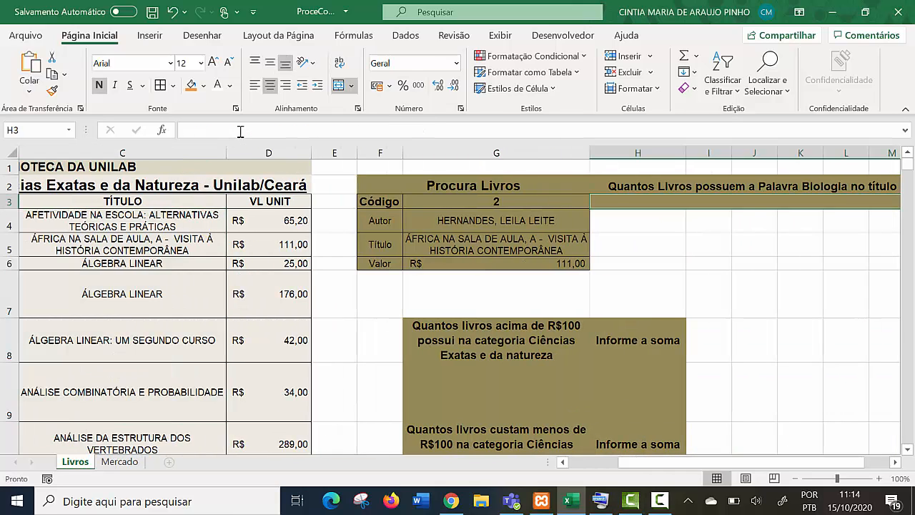
{"action": "type", "text": "=cont"}
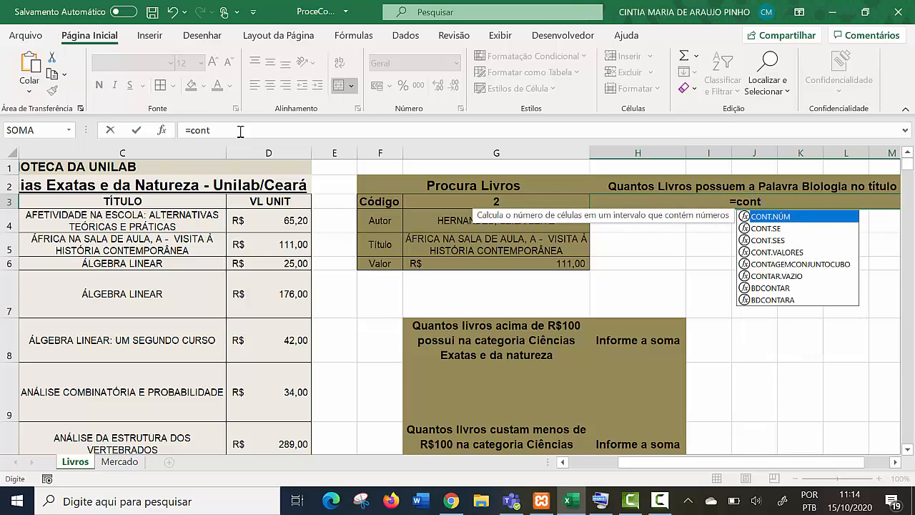
{"action": "key", "text": "Down"}
{"action": "key", "text": "Tab"}
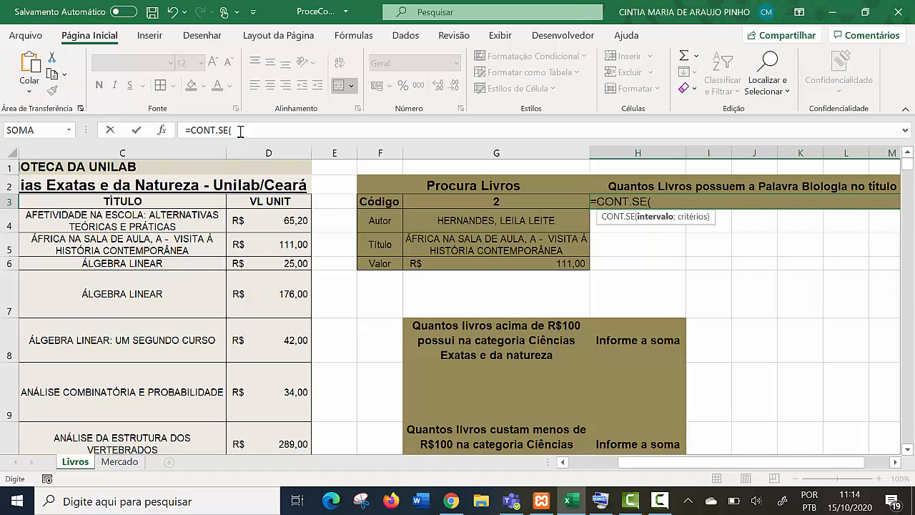
{"action": "left_click_drag", "start_coordinate": [645, 462], "coordinate": [594, 462]}
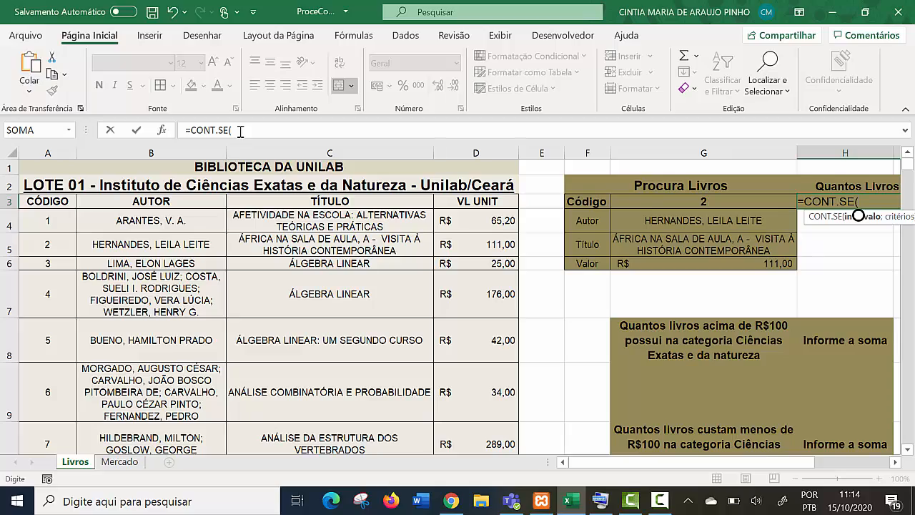
{"action": "left_click_drag", "start_coordinate": [329, 220], "coordinate": [329, 472]}
{"action": "left_click_drag", "start_coordinate": [330, 414], "coordinate": [330, 357]}
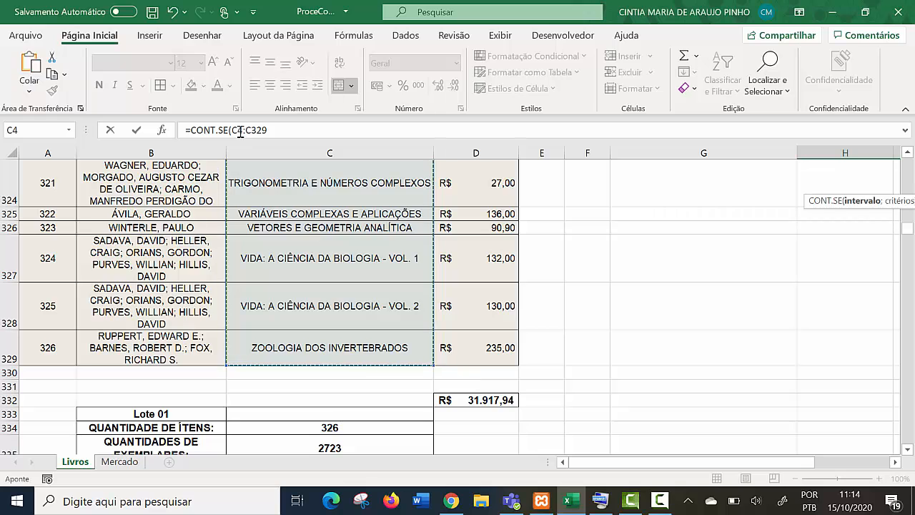
{"action": "left_click_drag", "start_coordinate": [907, 228], "coordinate": [907, 164]}
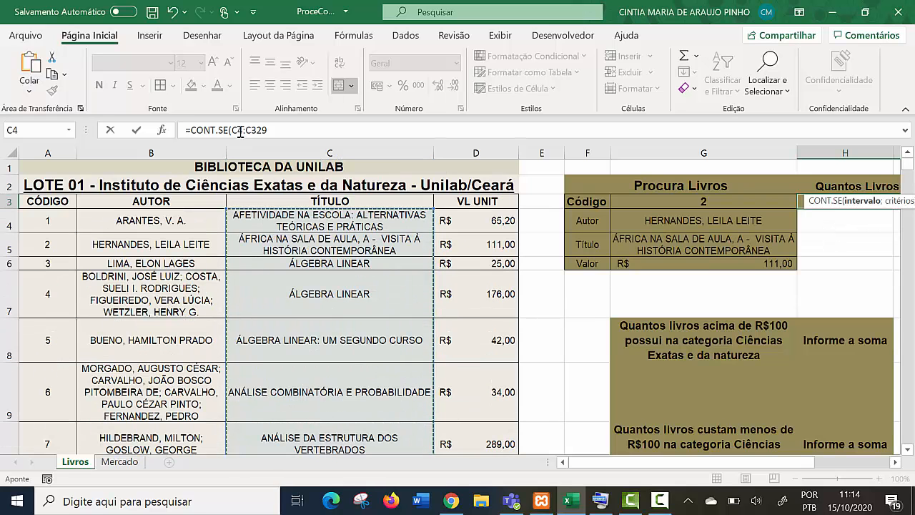
{"action": "scroll", "coordinate": [458, 308], "scroll_direction": "right", "scroll_amount": 3}
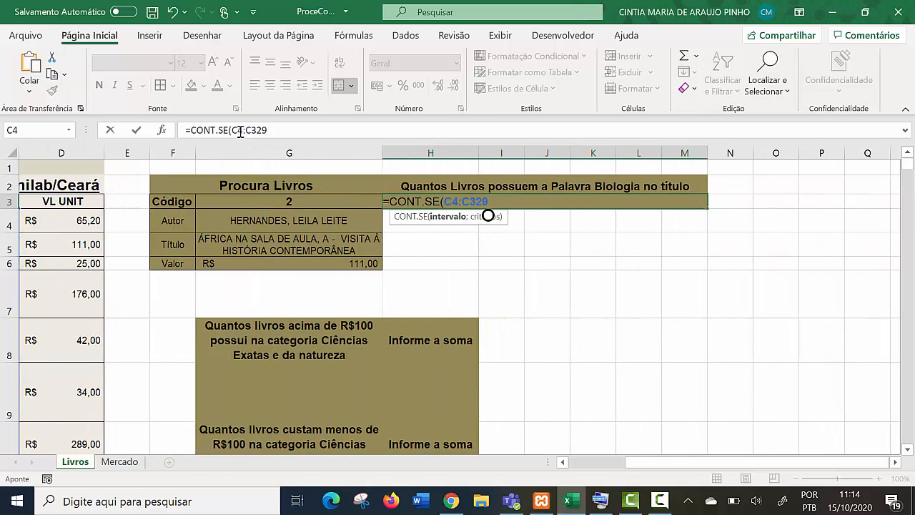
{"action": "type", "text": ";"}
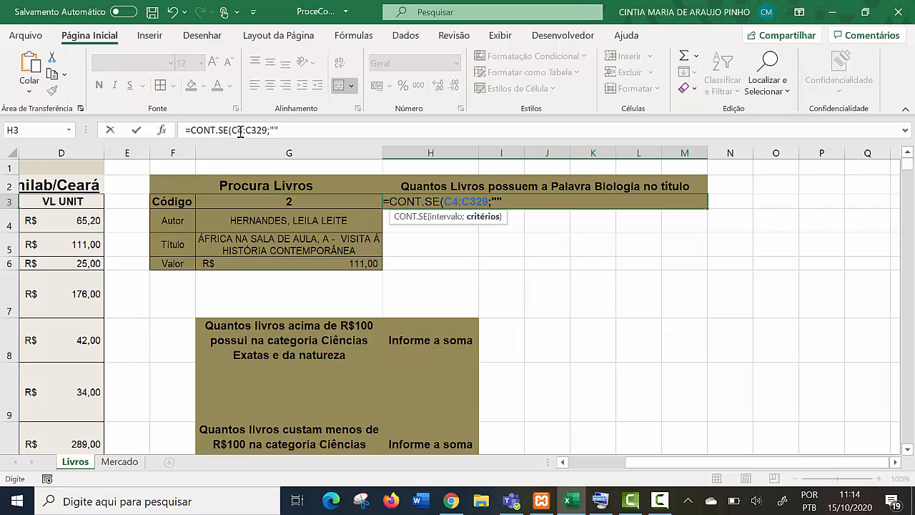
- Complete the CONT.SE formula in H3 with the criterion "*biologia*" and reselect the cell
{"action": "left_click", "coordinate": [241, 130]}
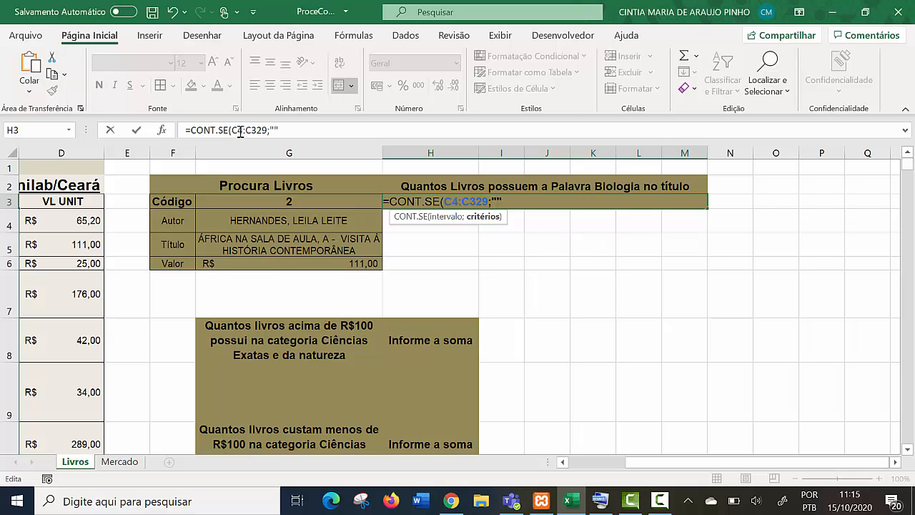
{"action": "type", "text": "*"}
{"action": "type", "text": "*"}
{"action": "type", "text": "biolo"}
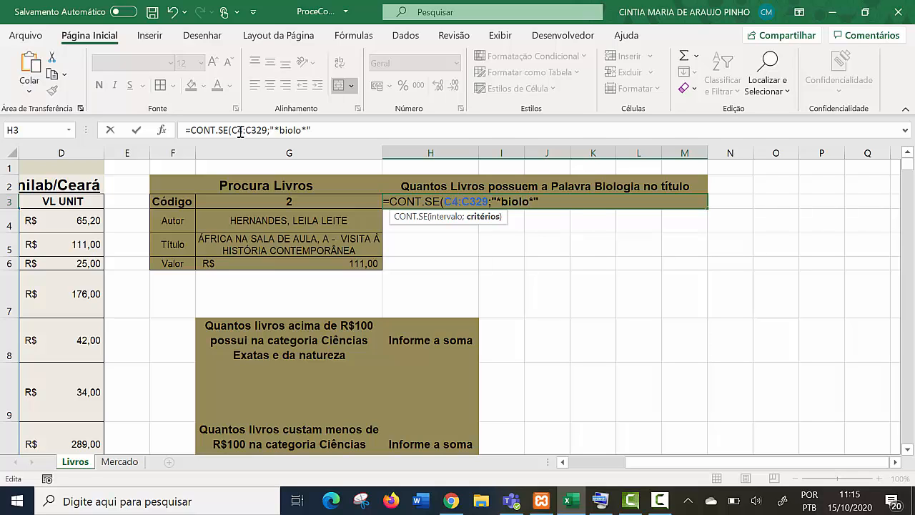
{"action": "type", "text": "gia"}
{"action": "type", "text": ")"}
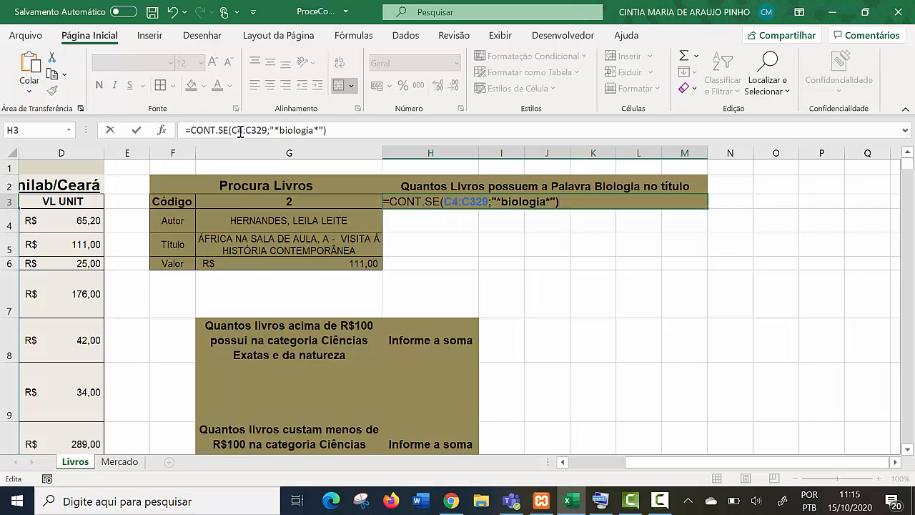
{"action": "key", "text": "Return"}
{"action": "key", "text": "Down"}
{"action": "key", "text": "Down"}
{"action": "key", "text": "Right"}
{"action": "key", "text": "Right"}
{"action": "key", "text": "Up"}
{"action": "key", "text": "Up"}
{"action": "key", "text": "Up"}
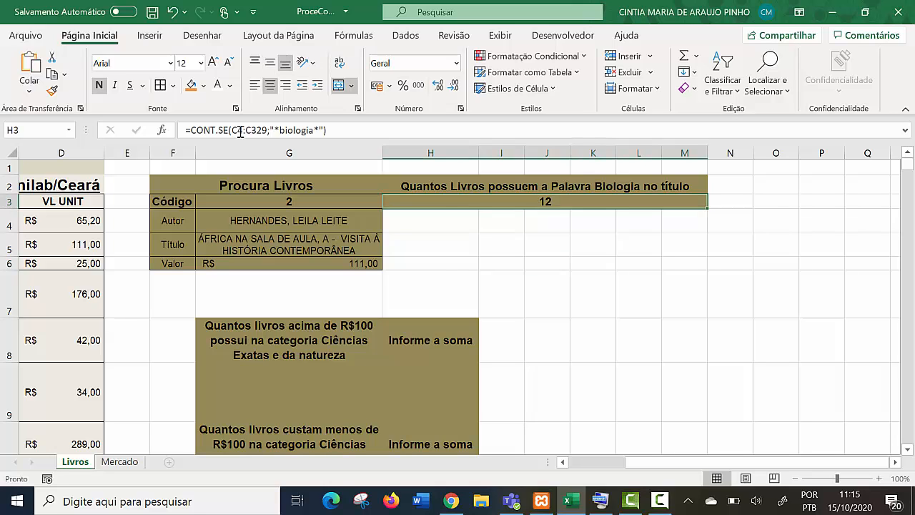
- Search the sheet for "biologia", step through the first matching LOTE 01 titles, and return to the start of the list
{"action": "scroll", "coordinate": [240, 130], "scroll_direction": "left", "scroll_amount": 3}
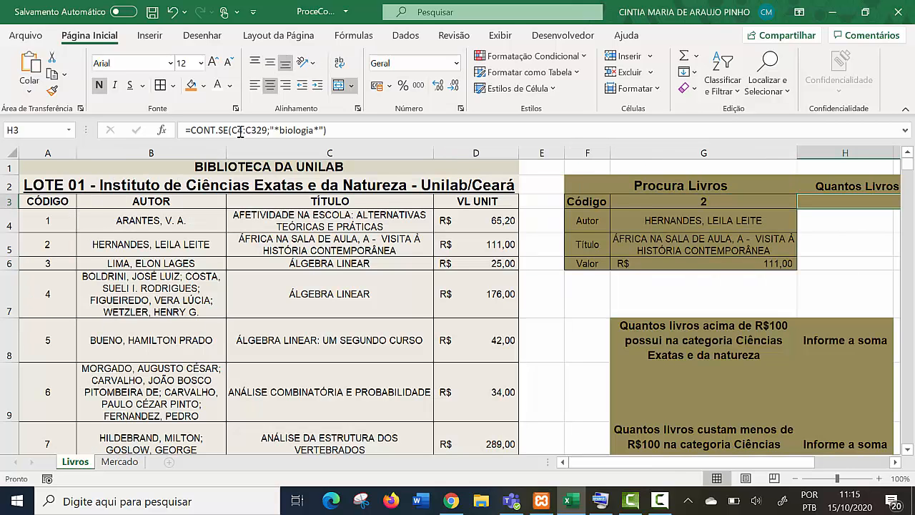
{"action": "key", "text": "ctrl+l"}
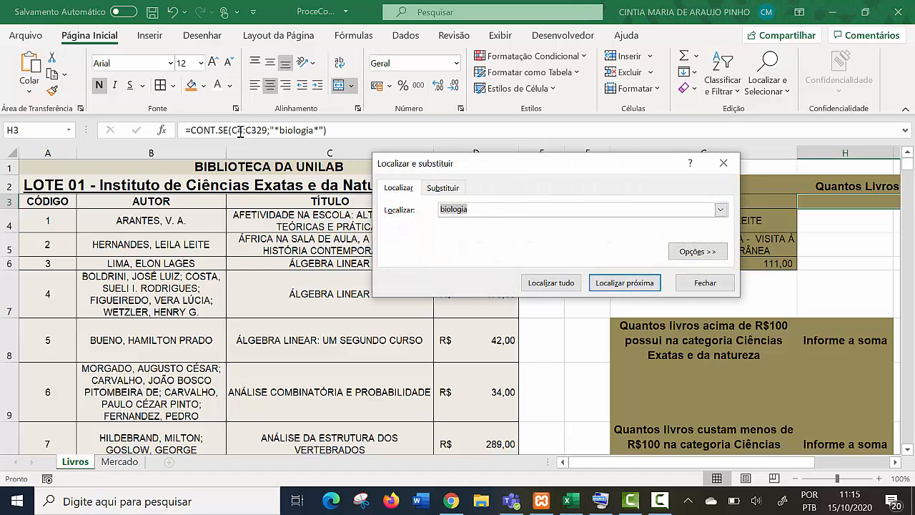
{"action": "left_click_drag", "start_coordinate": [516, 170], "coordinate": [524, 109]}
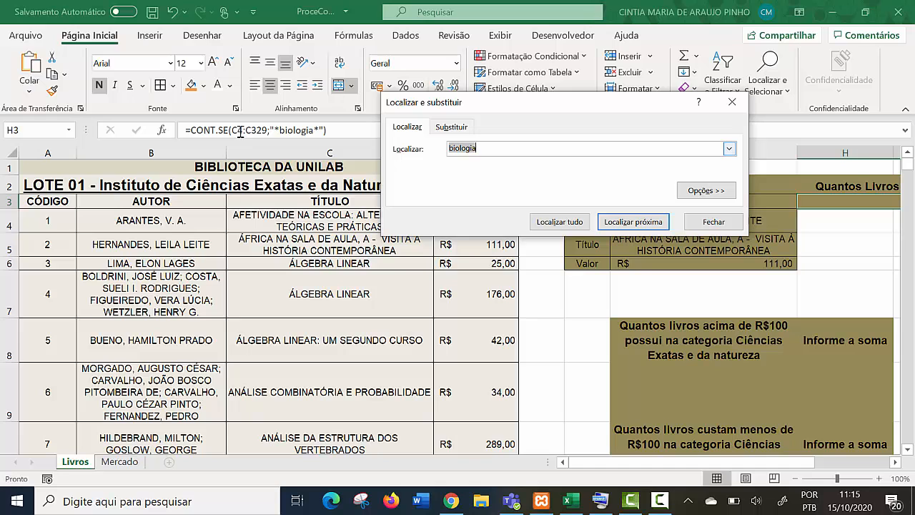
{"action": "key", "text": "Return"}
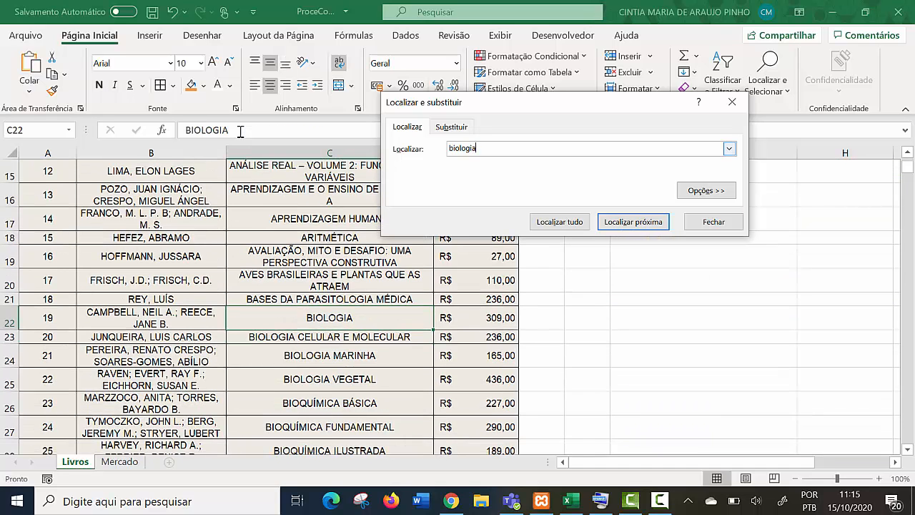
{"action": "key", "text": "Return"}
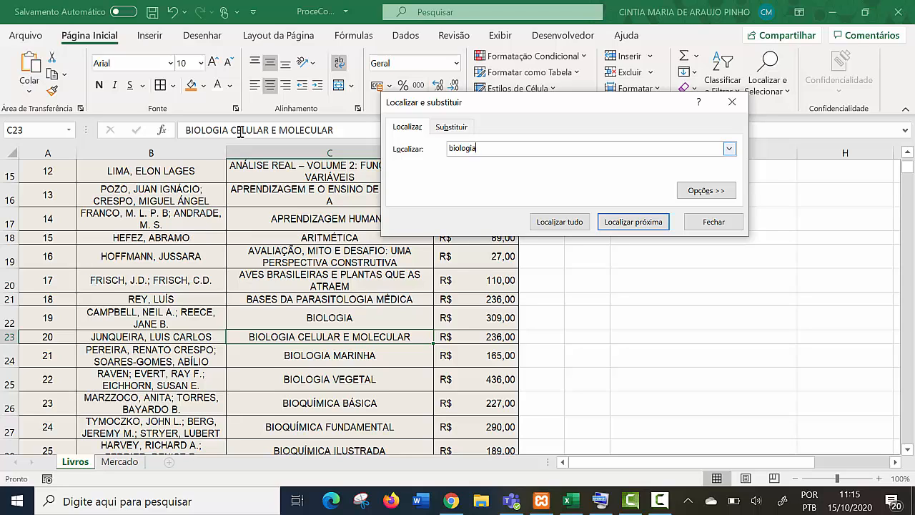
{"action": "key", "text": "Return"}
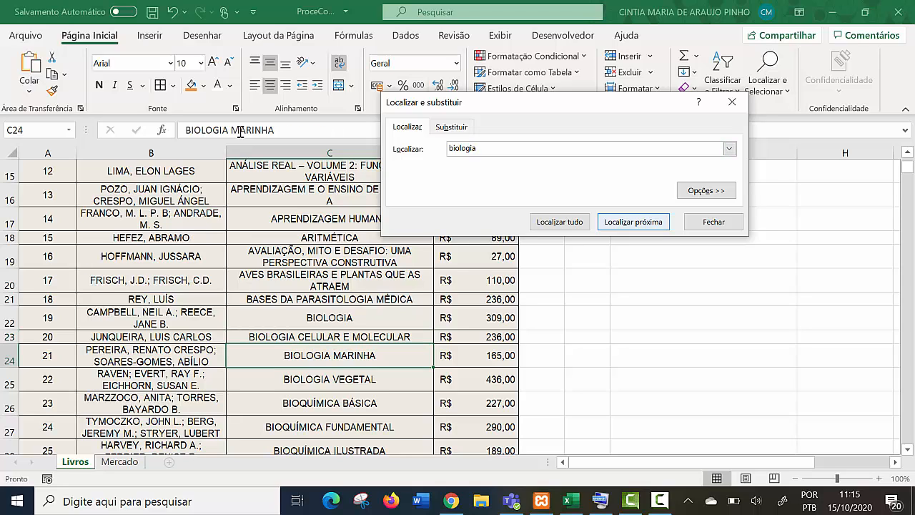
{"action": "key", "text": "Return"}
{"action": "key", "text": "Return"}
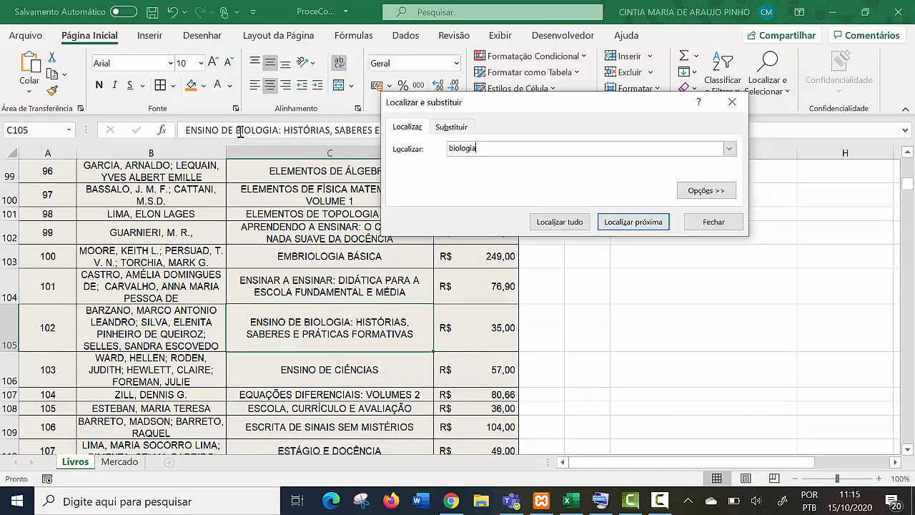
{"action": "left_click_drag", "start_coordinate": [477, 148], "coordinate": [448, 149]}
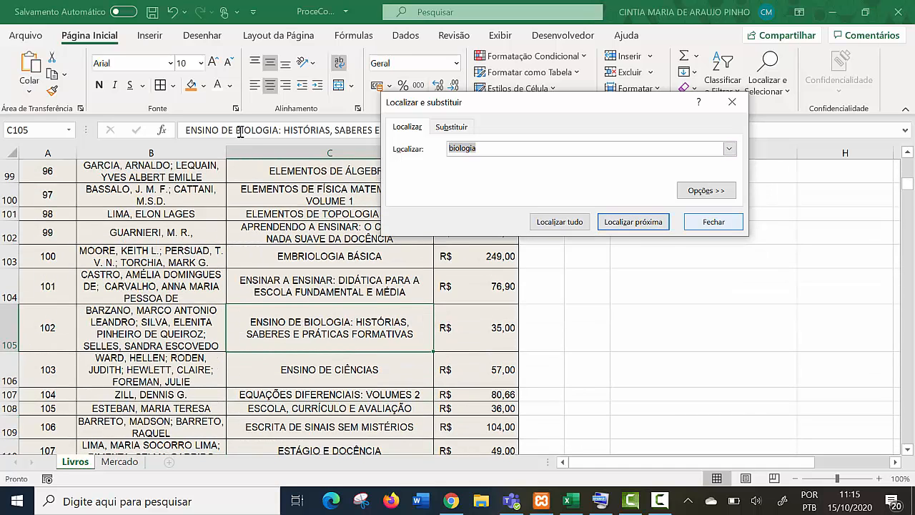
{"action": "left_click", "coordinate": [714, 221]}
{"action": "left_click_drag", "start_coordinate": [907, 183], "coordinate": [907, 163]}
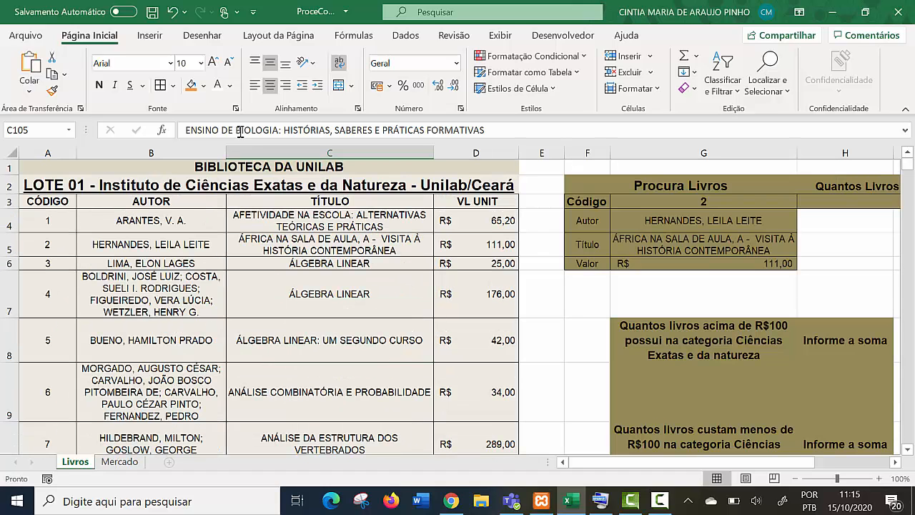
- Search for "biologia" again from the TÍTULO header C3, stepping through every match down to the end of the LOTE 01 list
{"action": "left_click", "coordinate": [328, 201]}
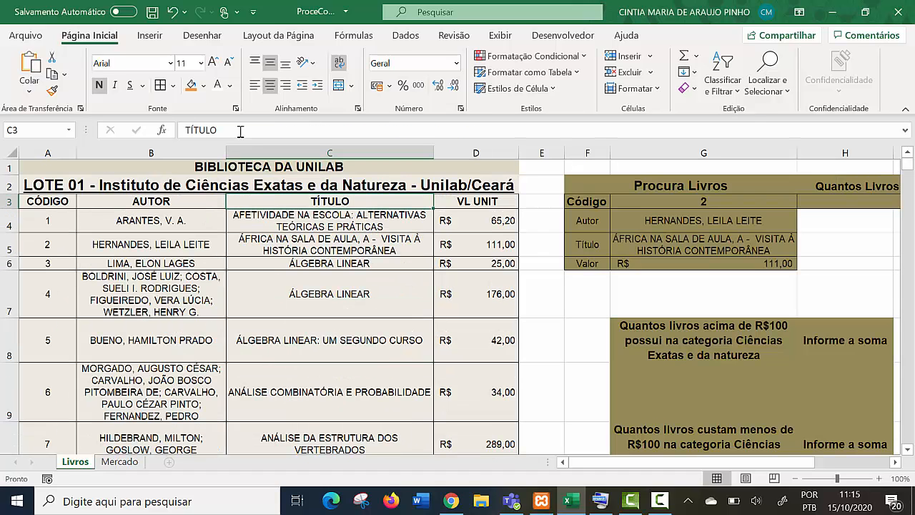
{"action": "key", "text": "ctrl+l"}
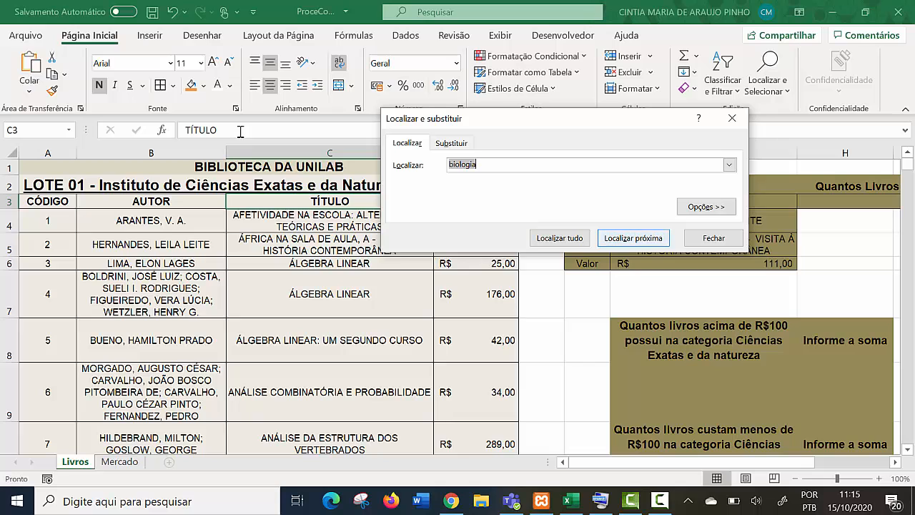
{"action": "key", "text": "Return"}
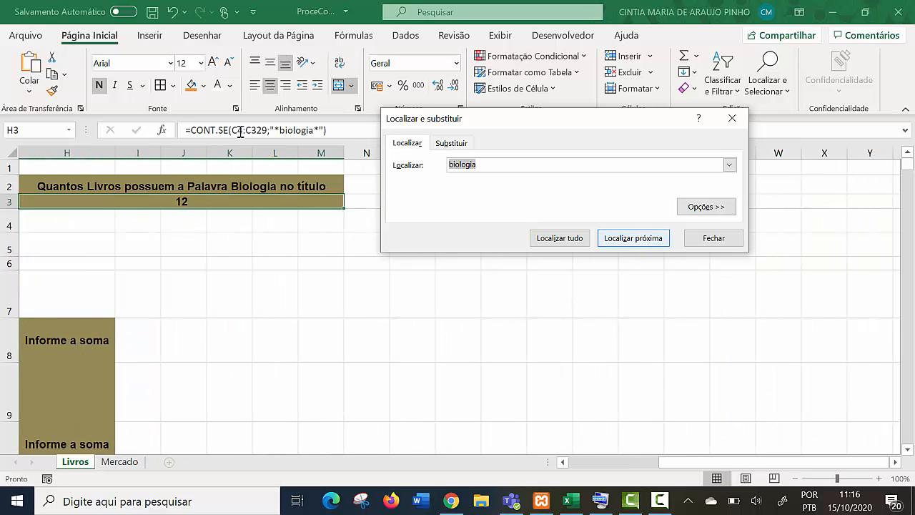
{"action": "key", "text": "Return"}
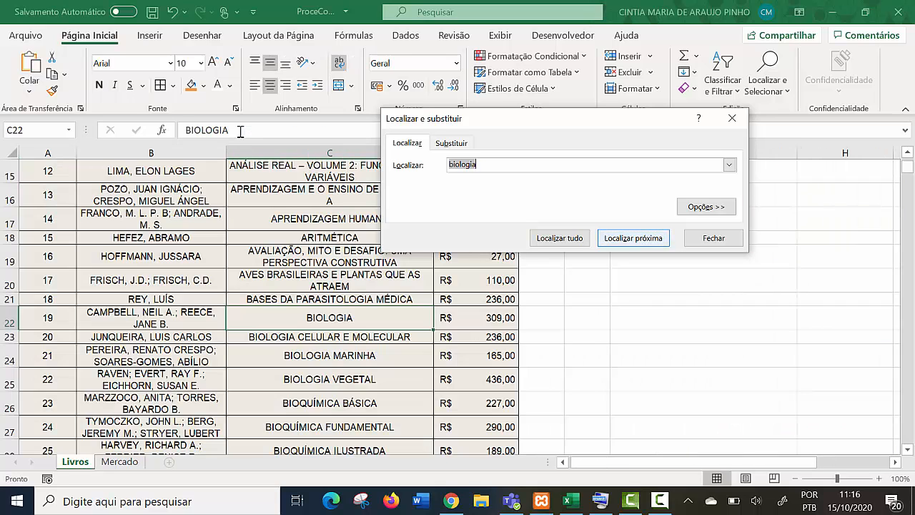
{"action": "key", "text": "Return"}
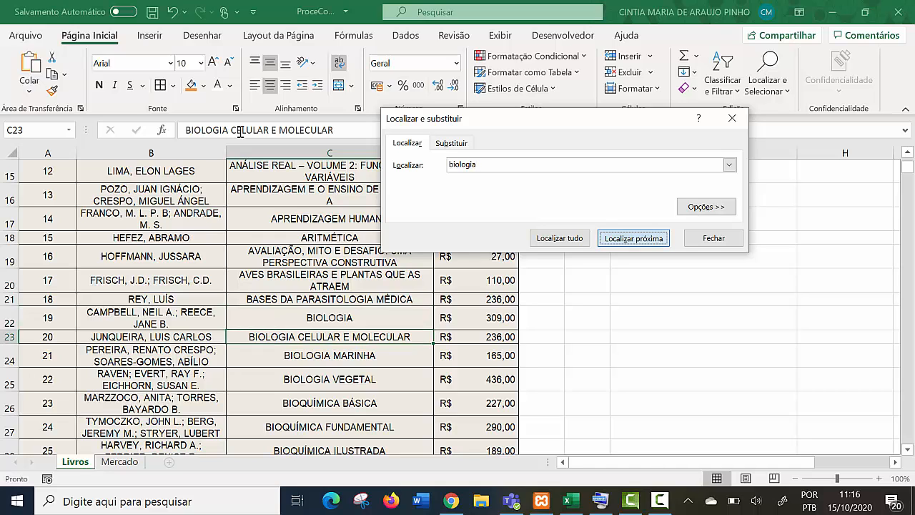
{"action": "key", "text": "Return"}
{"action": "key", "text": "Return"}
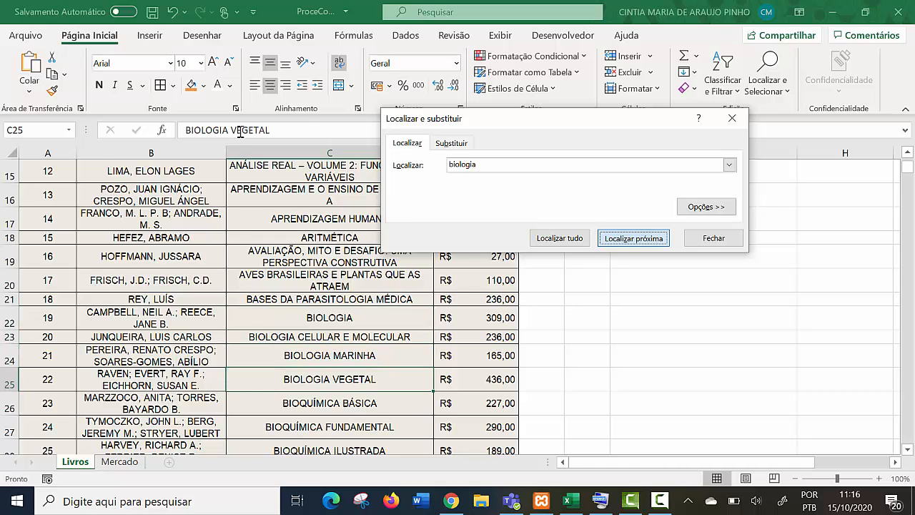
{"action": "key", "text": "Return"}
{"action": "key", "text": "Return"}
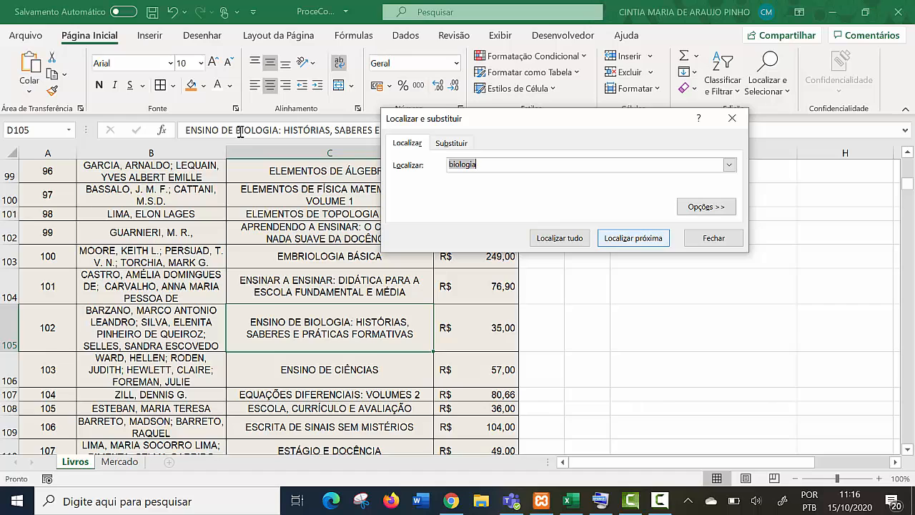
{"action": "key", "text": "Return"}
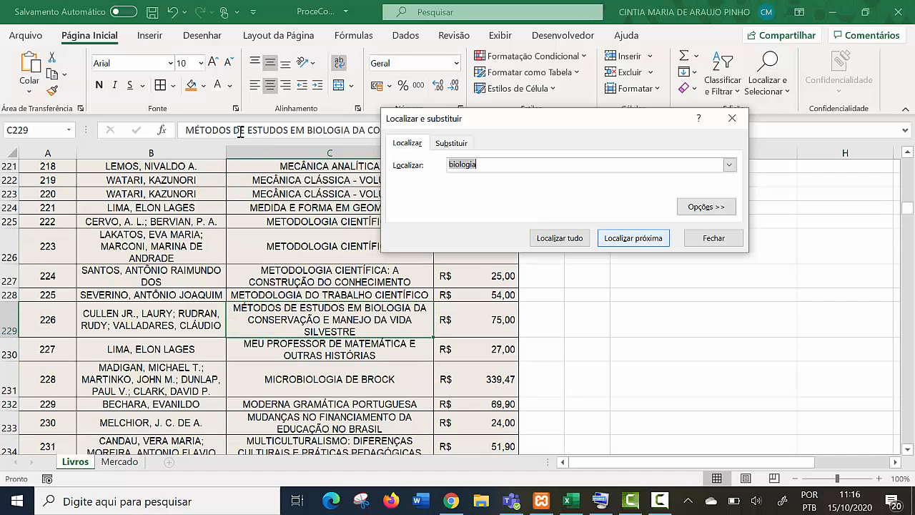
{"action": "key", "text": "Return"}
{"action": "key", "text": "Return"}
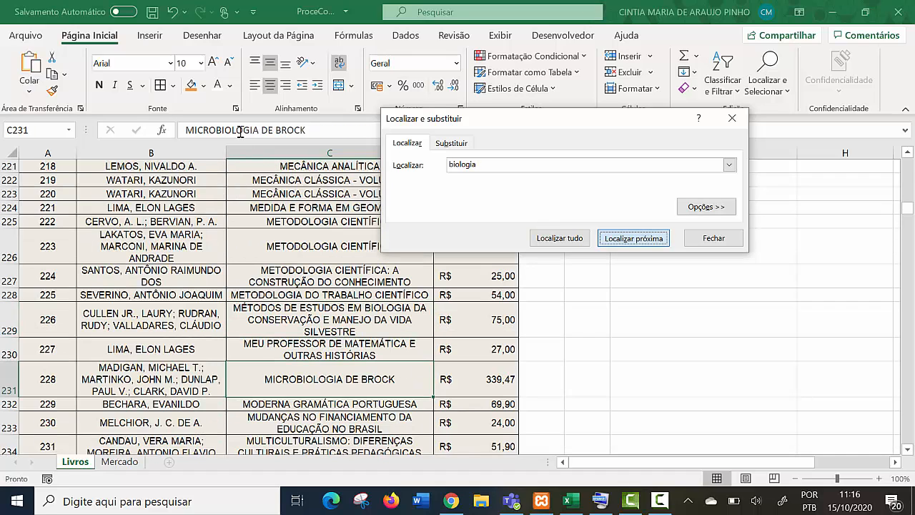
{"action": "key", "text": "Return"}
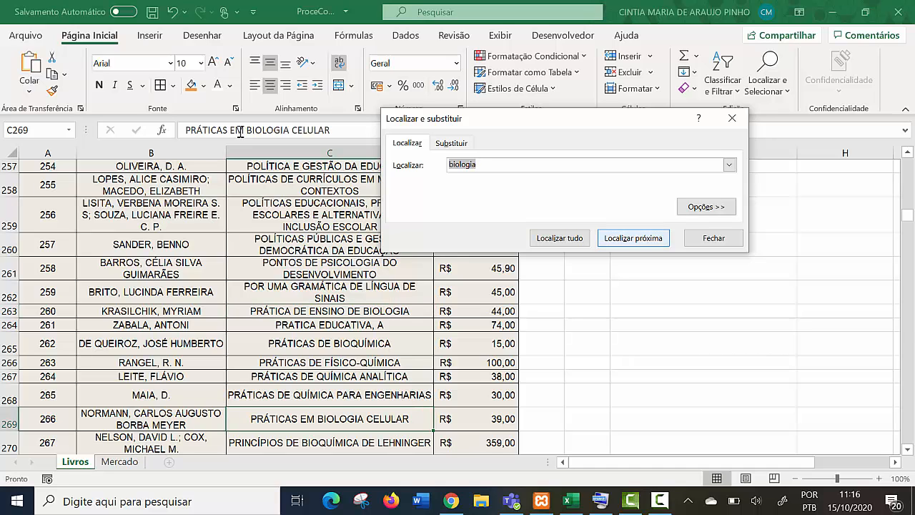
{"action": "key", "text": "Return"}
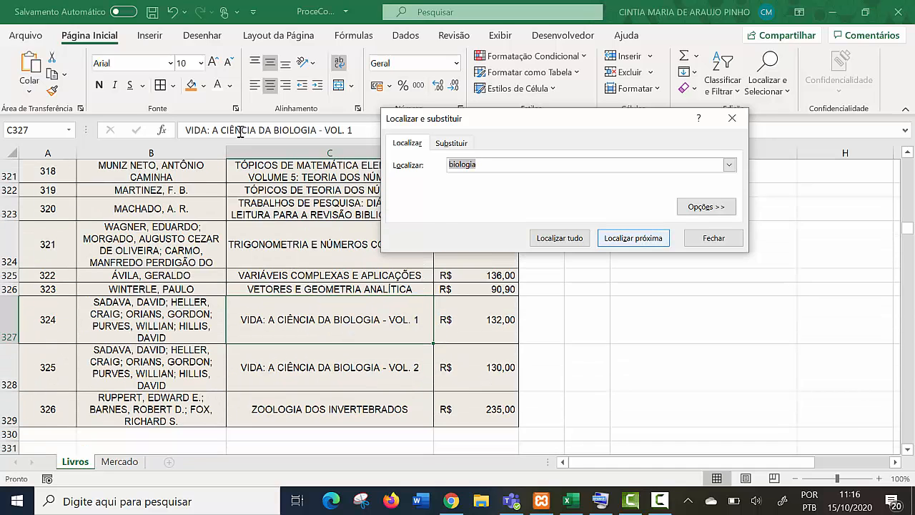
{"action": "key", "text": "Return"}
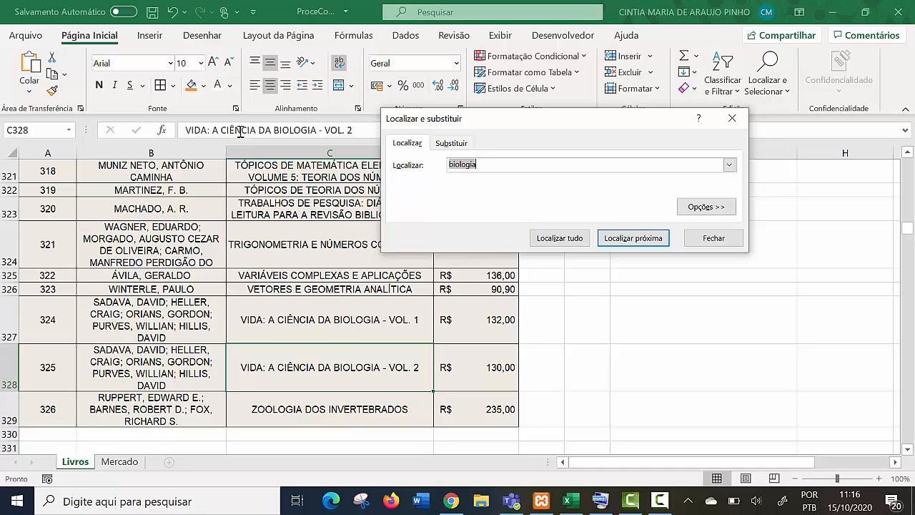
{"action": "key", "text": "Escape"}
- Return to the Biologia question and select its answer cell H3 to check the CONT.SE formula against the matches
{"action": "scroll", "coordinate": [240, 132], "scroll_direction": "down", "scroll_amount": 1}
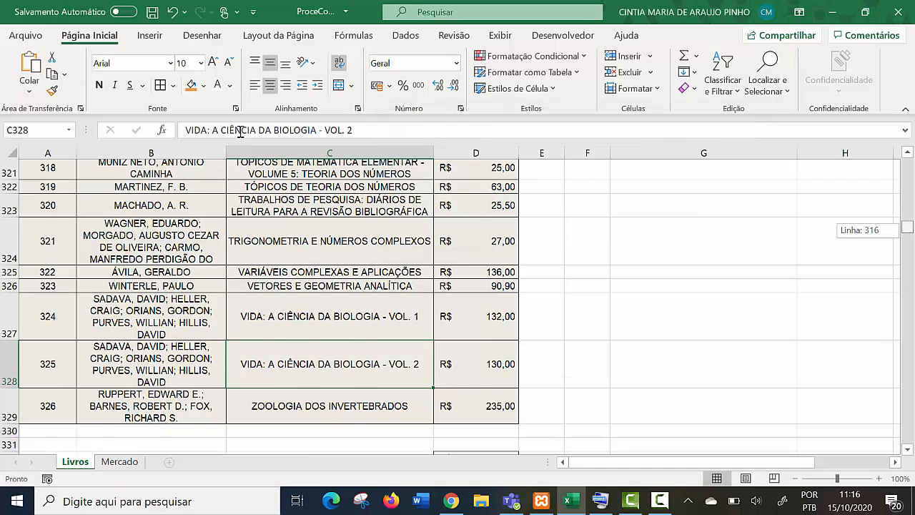
{"action": "left_click_drag", "start_coordinate": [907, 227], "coordinate": [907, 163]}
{"action": "scroll", "coordinate": [240, 132], "scroll_direction": "right", "scroll_amount": 3}
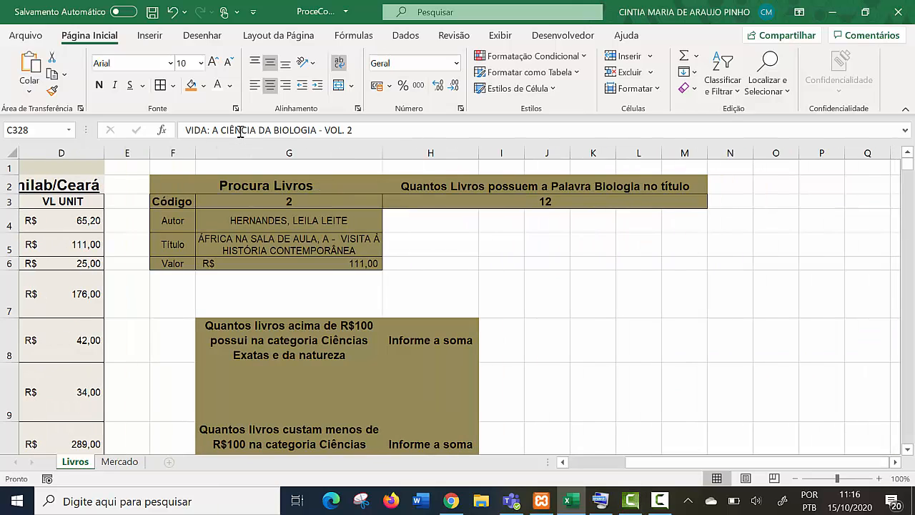
{"action": "left_click", "coordinate": [544, 202]}
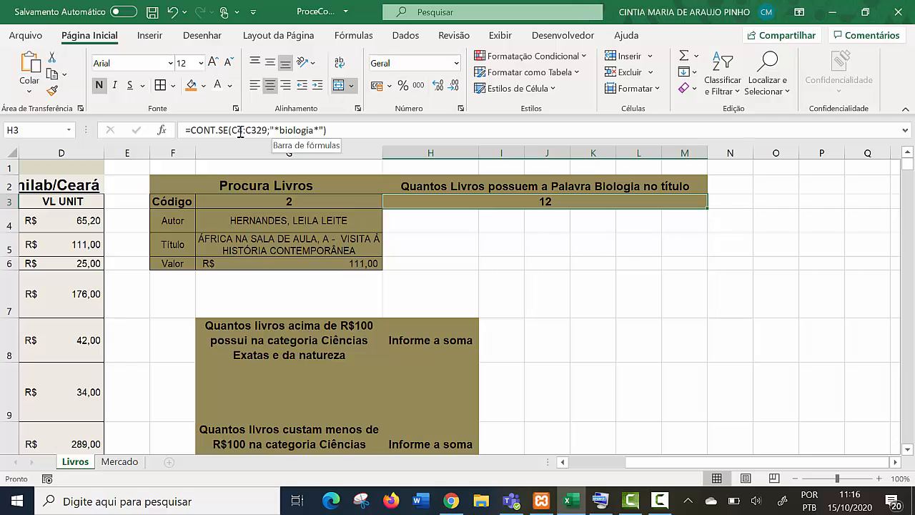
- Examine the questions about LOTE 01 books above and below R$100 and the VL UNIT column they refer to
{"action": "scroll", "coordinate": [241, 132], "scroll_direction": "left", "scroll_amount": 3}
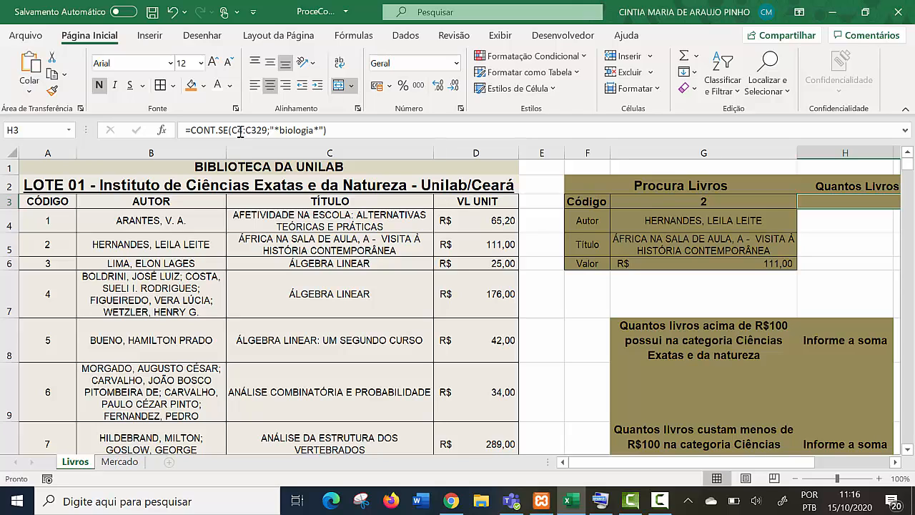
{"action": "scroll", "coordinate": [240, 132], "scroll_direction": "down", "scroll_amount": 2}
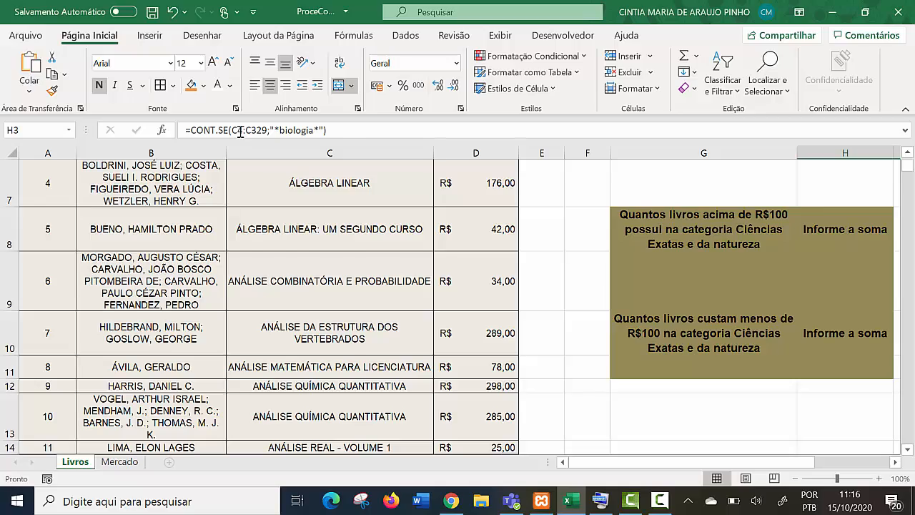
{"action": "scroll", "coordinate": [240, 132], "scroll_direction": "up", "scroll_amount": 2}
{"action": "scroll", "coordinate": [240, 132], "scroll_direction": "down", "scroll_amount": 20}
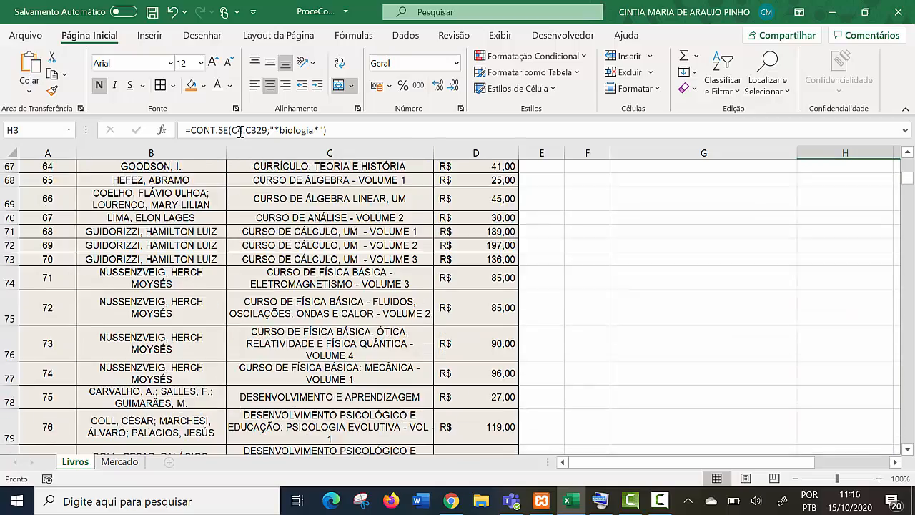
{"action": "scroll", "coordinate": [240, 132], "scroll_direction": "up", "scroll_amount": 20}
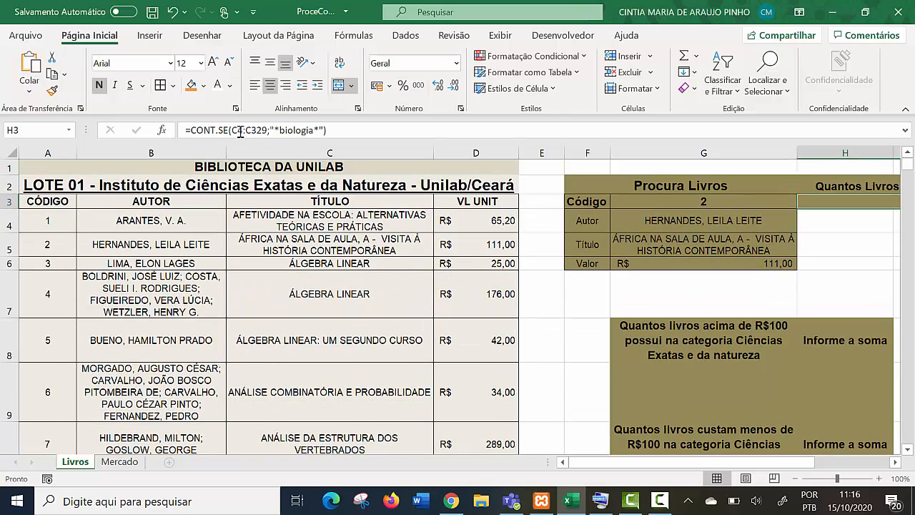
{"action": "scroll", "coordinate": [241, 132], "scroll_direction": "right", "scroll_amount": 2}
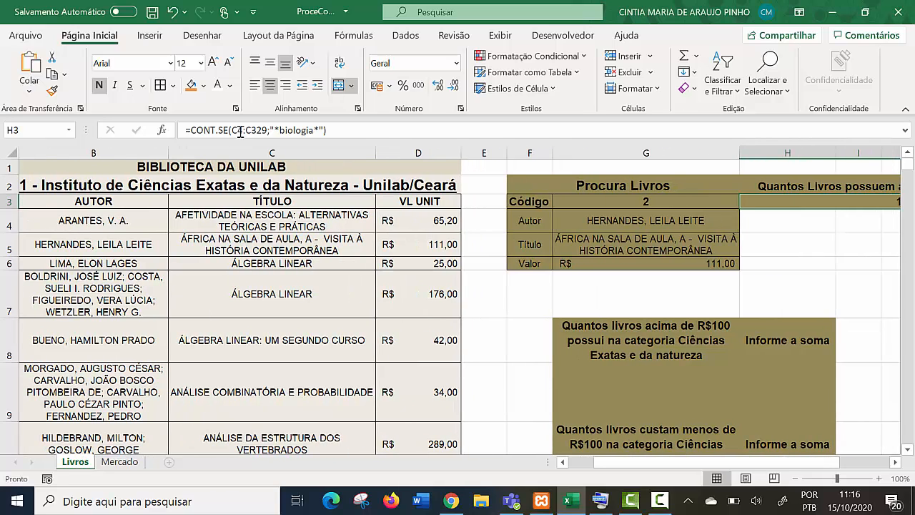
{"action": "scroll", "coordinate": [240, 133], "scroll_direction": "down", "scroll_amount": 2}
{"action": "scroll", "coordinate": [240, 132], "scroll_direction": "up", "scroll_amount": 2}
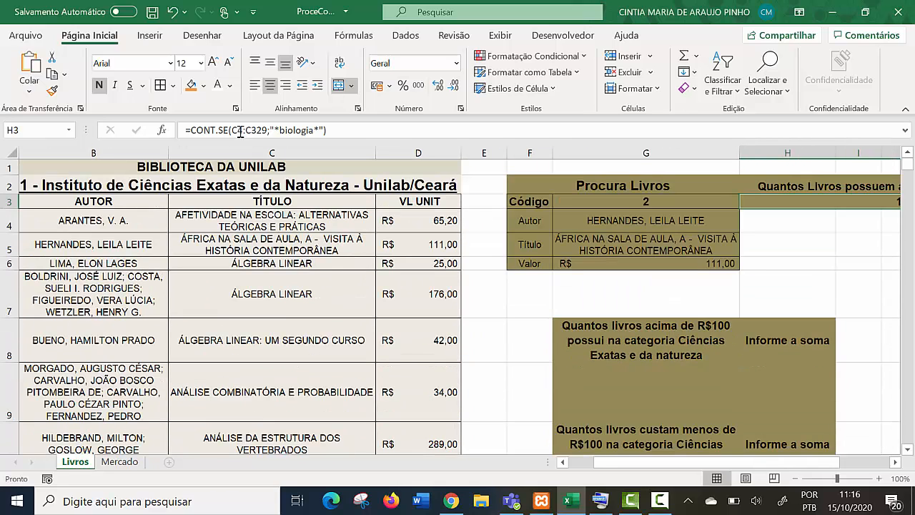
{"action": "scroll", "coordinate": [240, 132], "scroll_direction": "right", "scroll_amount": 1}
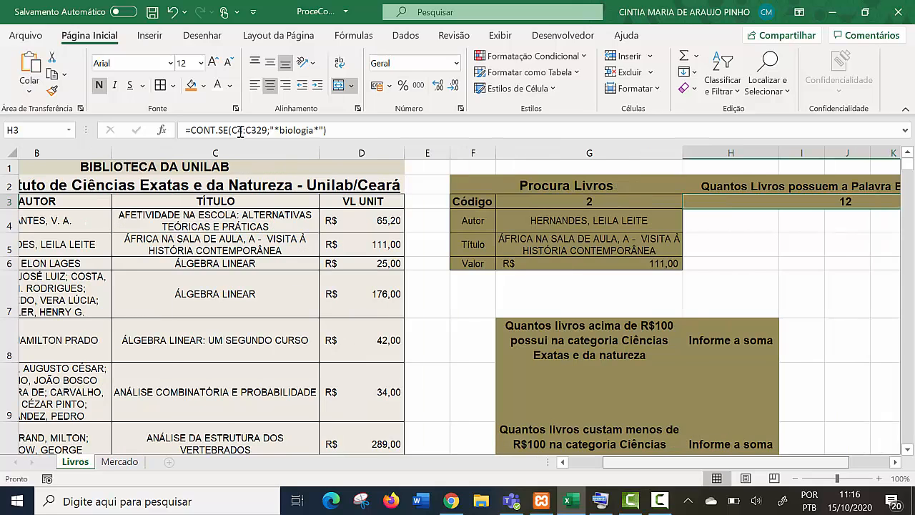
{"action": "scroll", "coordinate": [241, 132], "scroll_direction": "left", "scroll_amount": 1}
{"action": "scroll", "coordinate": [240, 132], "scroll_direction": "down", "scroll_amount": 1}
{"action": "scroll", "coordinate": [240, 132], "scroll_direction": "up", "scroll_amount": 1}
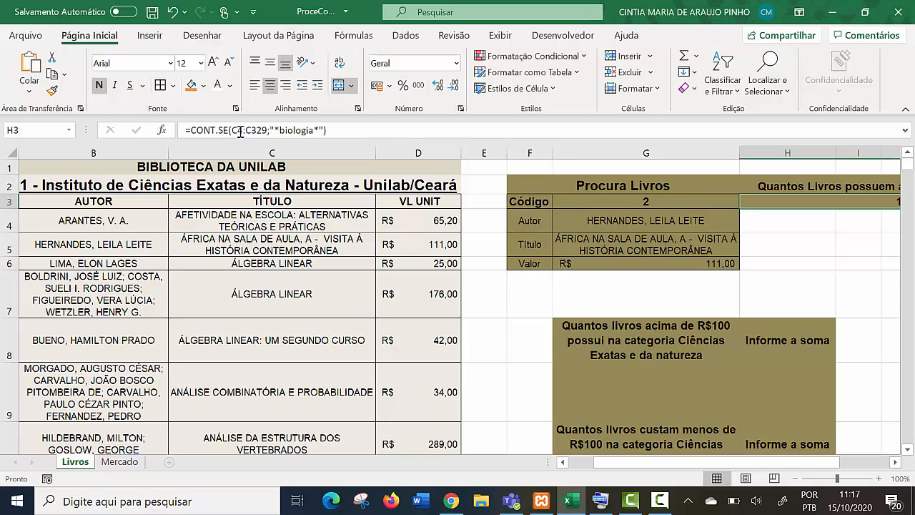
- Start a CONT.SE formula in G9, under the question about books above R$100, with the VL UNIT range D4:D329
{"action": "left_click", "coordinate": [645, 392]}
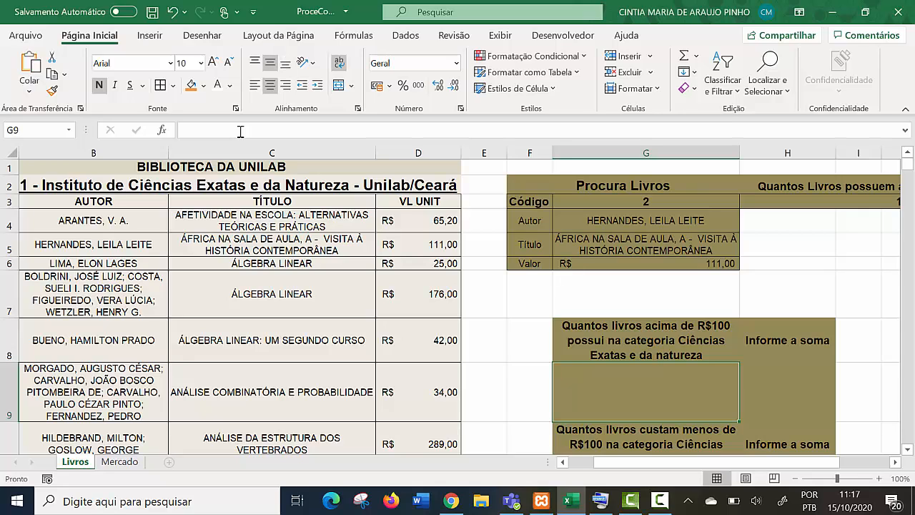
{"action": "type", "text": "=con"}
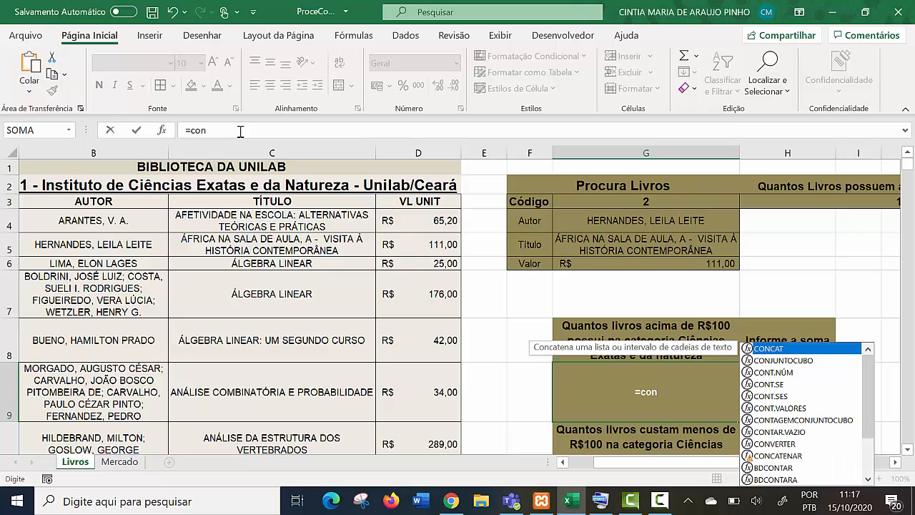
{"action": "key", "text": "Down"}
{"action": "key", "text": "Down"}
{"action": "key", "text": "Down"}
{"action": "key", "text": "Tab"}
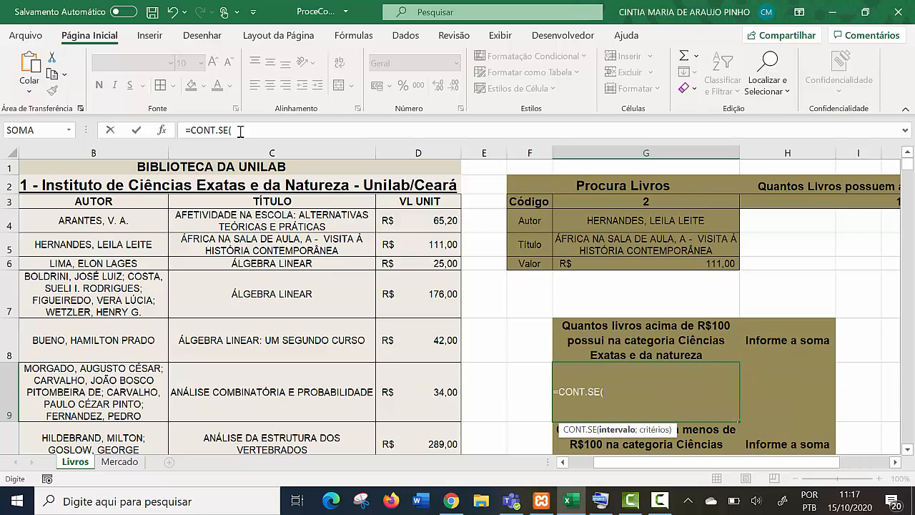
{"action": "left_click", "coordinate": [240, 130]}
{"action": "mouse_move", "coordinate": [418, 220]}
{"action": "left_mouse_down"}
{"action": "mouse_move", "coordinate": [422, 461]}
{"action": "mouse_move", "coordinate": [494, 301]}
{"action": "mouse_move", "coordinate": [422, 461]}
{"action": "mouse_move", "coordinate": [418, 411]}
{"action": "left_mouse_up"}
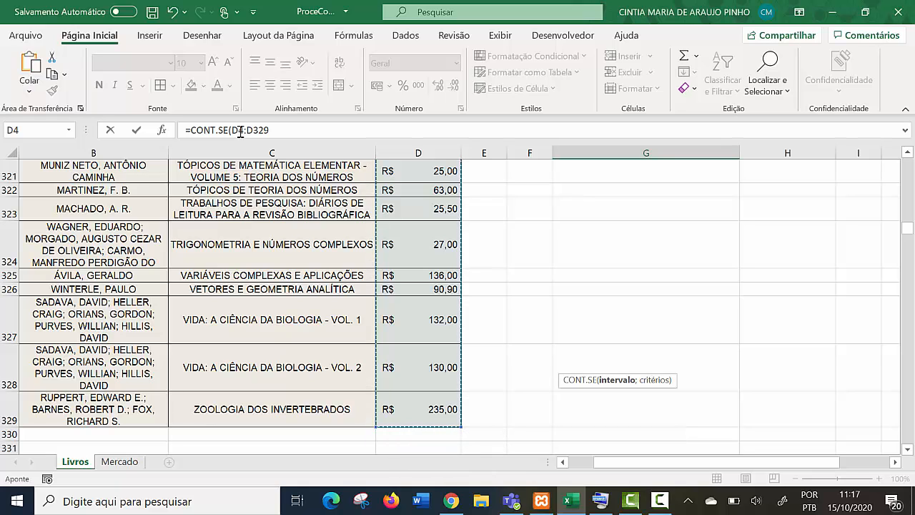
{"action": "left_click_drag", "start_coordinate": [907, 228], "coordinate": [907, 163]}
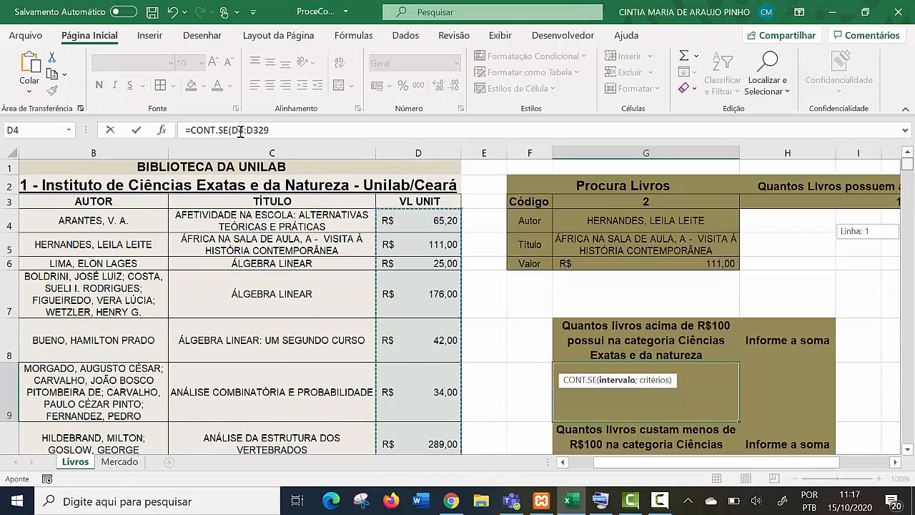
{"action": "left_click", "coordinate": [641, 405]}
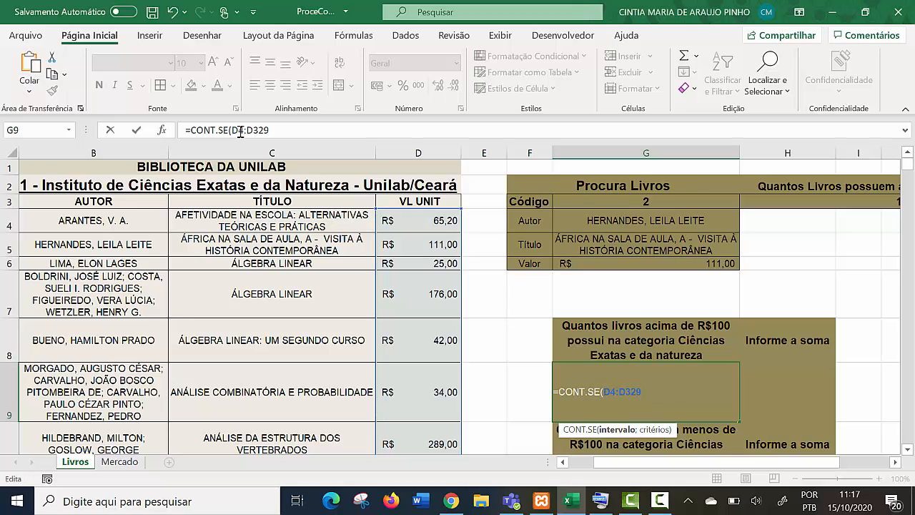
- Complete the CONT.SE formula in G9 with the criterion ">100" and check the answer cell
{"action": "type", "text": ";\"\""}
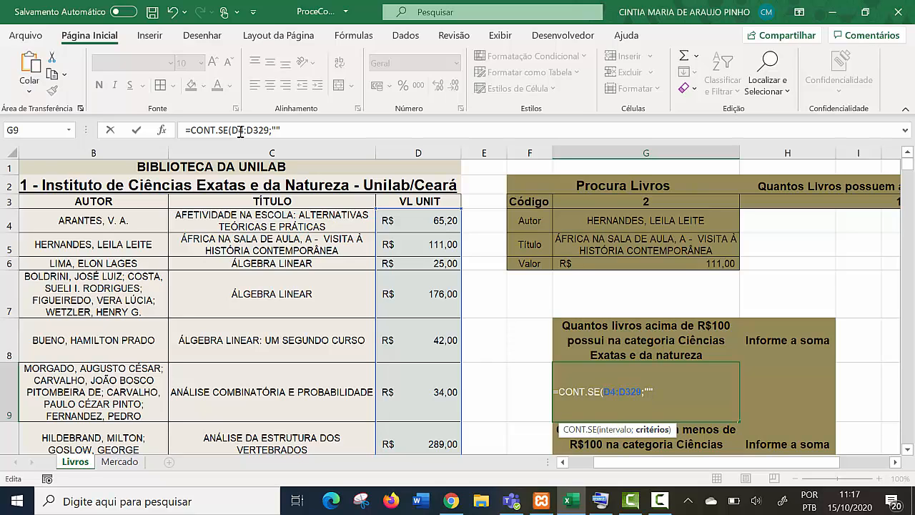
{"action": "type", "text": ">100"}
{"action": "type", "text": ")"}
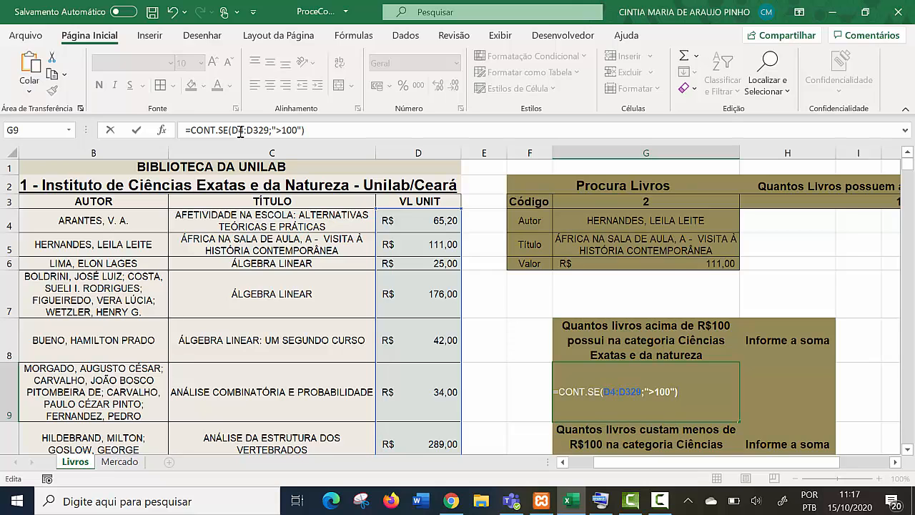
{"action": "key", "text": "Return"}
{"action": "key", "text": "Up"}
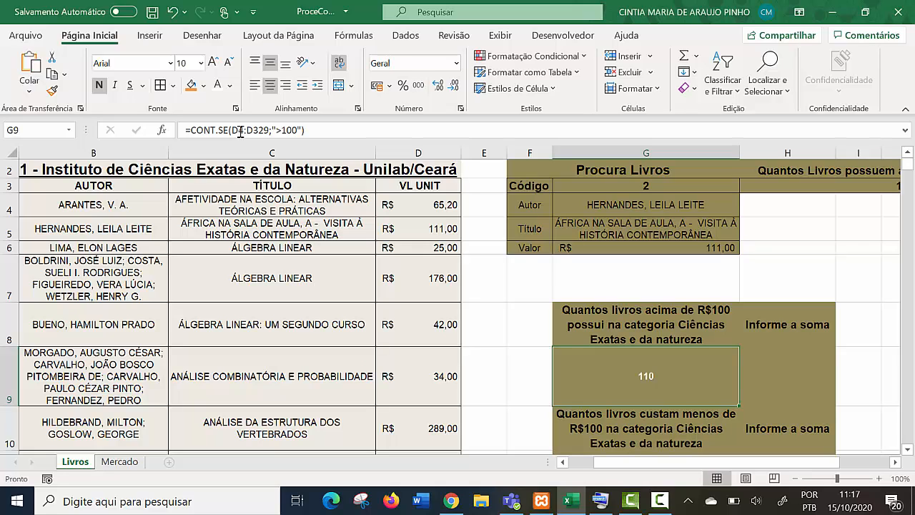
- Start a SOMASE formula in H9, under Informe a soma, with the VL UNIT range D4:D329
{"action": "key", "text": "Right"}
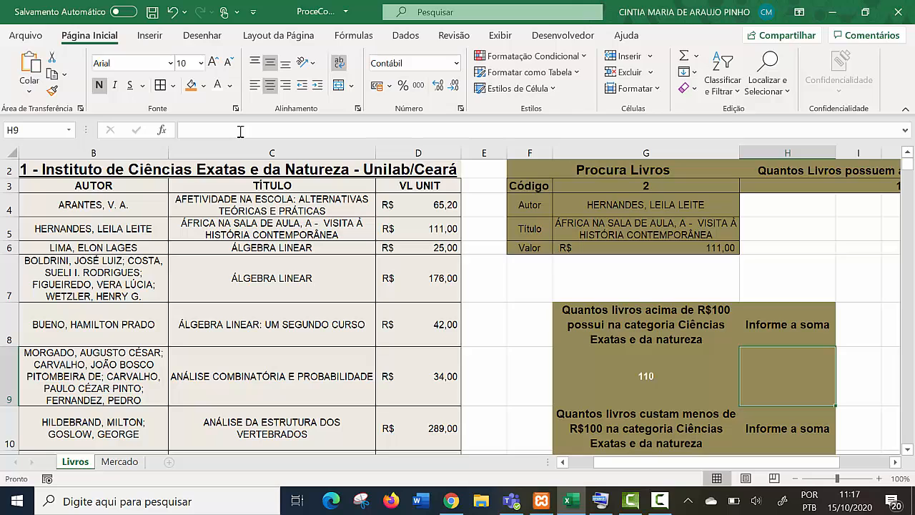
{"action": "type", "text": "=soma"}
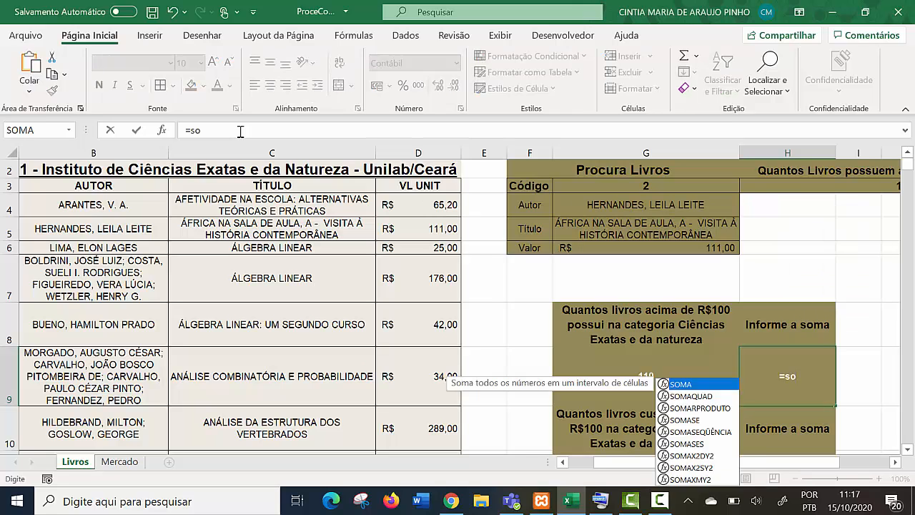
{"action": "key", "text": "Down"}
{"action": "key", "text": "Down"}
{"action": "key", "text": "Down"}
{"action": "key", "text": "Tab"}
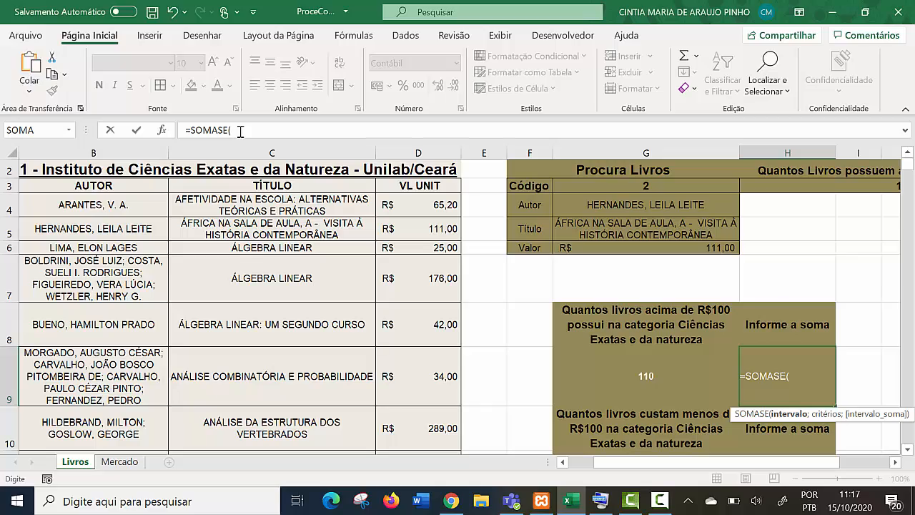
{"action": "mouse_move", "coordinate": [418, 205]}
{"action": "left_mouse_down"}
{"action": "mouse_move", "coordinate": [421, 465]}
{"action": "mouse_move", "coordinate": [422, 389]}
{"action": "left_mouse_up"}
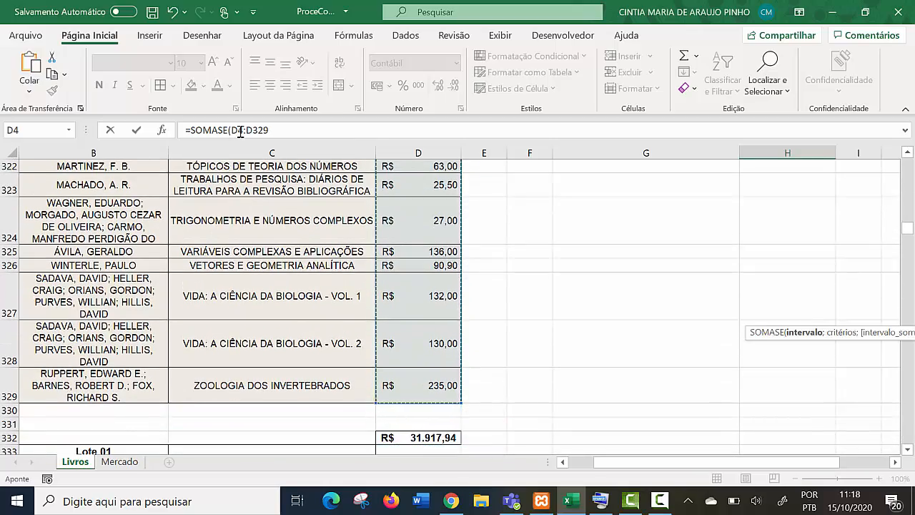
{"action": "left_click_drag", "start_coordinate": [907, 228], "coordinate": [907, 163]}
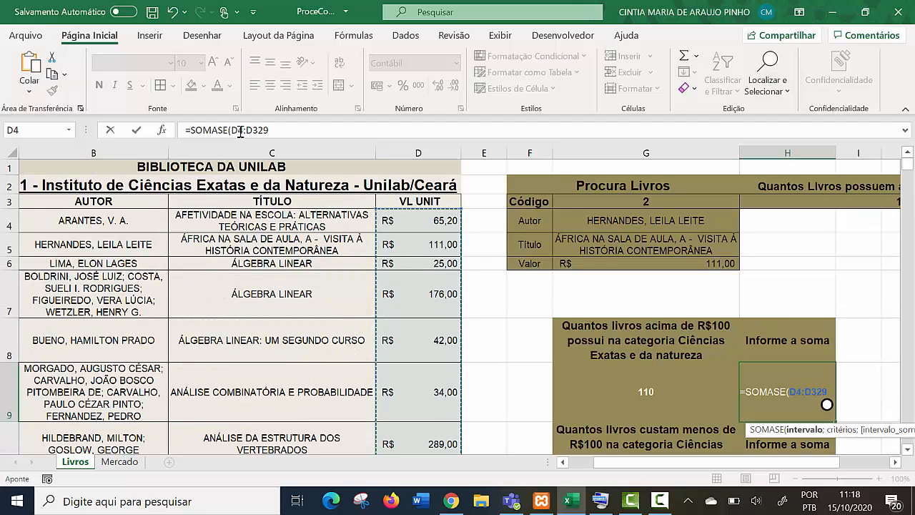
{"action": "type", "text": ";"}
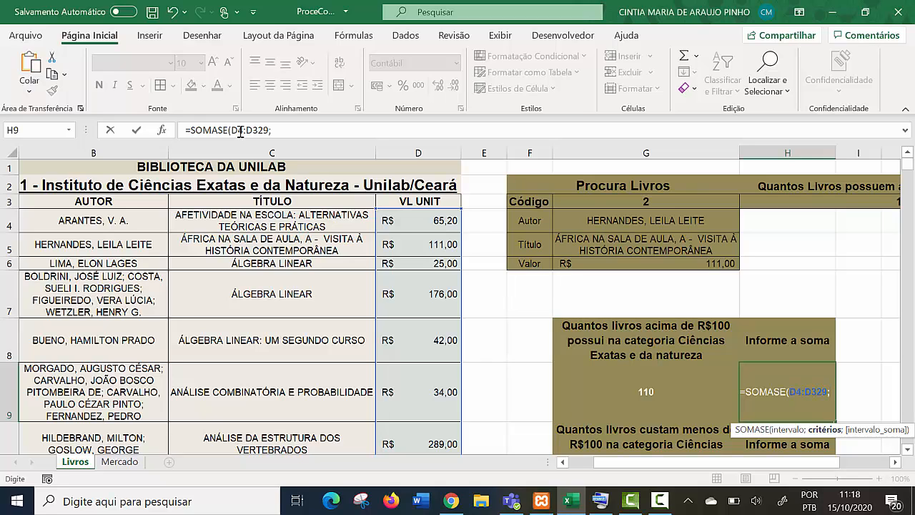
- Complete the SOMASE formula in H9 with the criterion ">100" and compare it with the CONT.SE formula in G9
{"action": "type", "text": "\""}
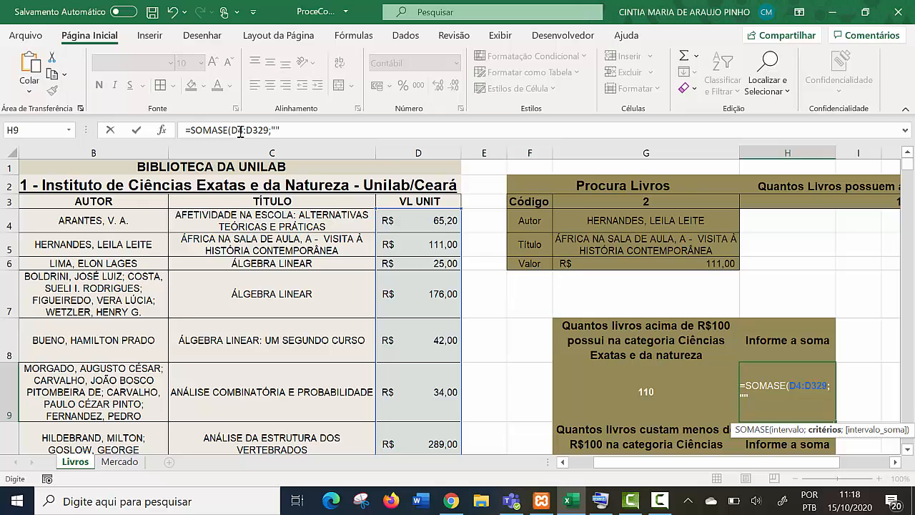
{"action": "left_click", "coordinate": [240, 131]}
{"action": "type", "text": ">100"}
{"action": "type", "text": ")"}
{"action": "key", "text": "Return"}
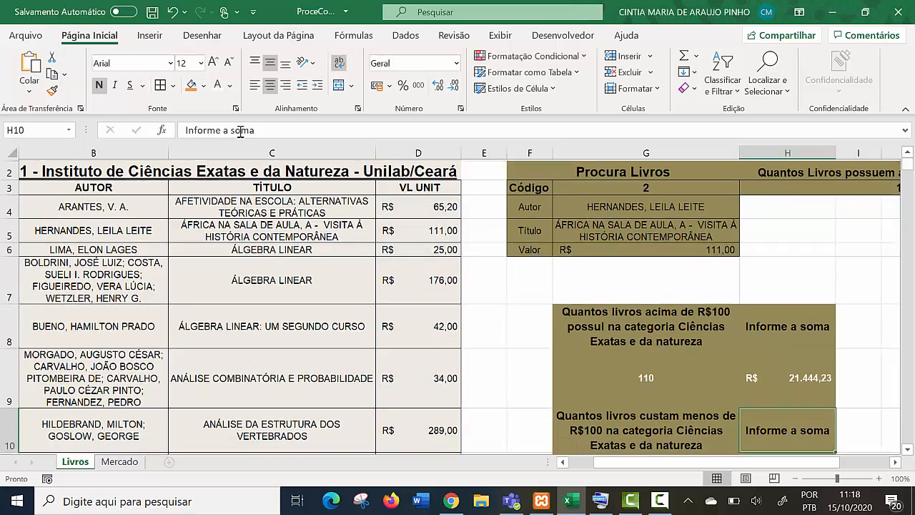
{"action": "key", "text": "Up"}
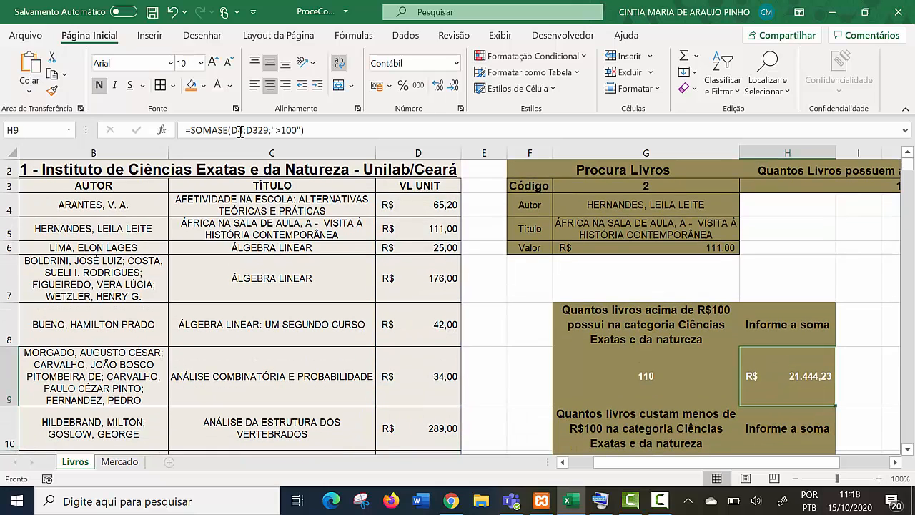
{"action": "key", "text": "Left"}
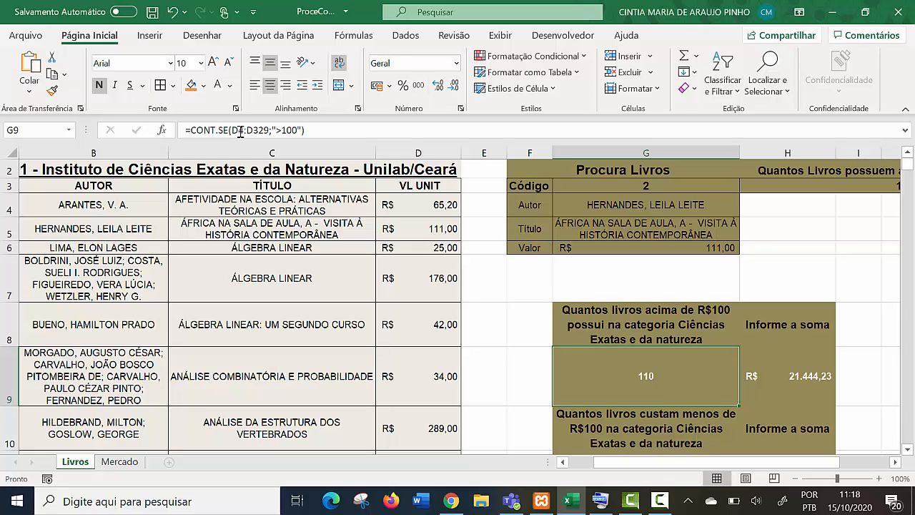
{"action": "key", "text": "Right"}
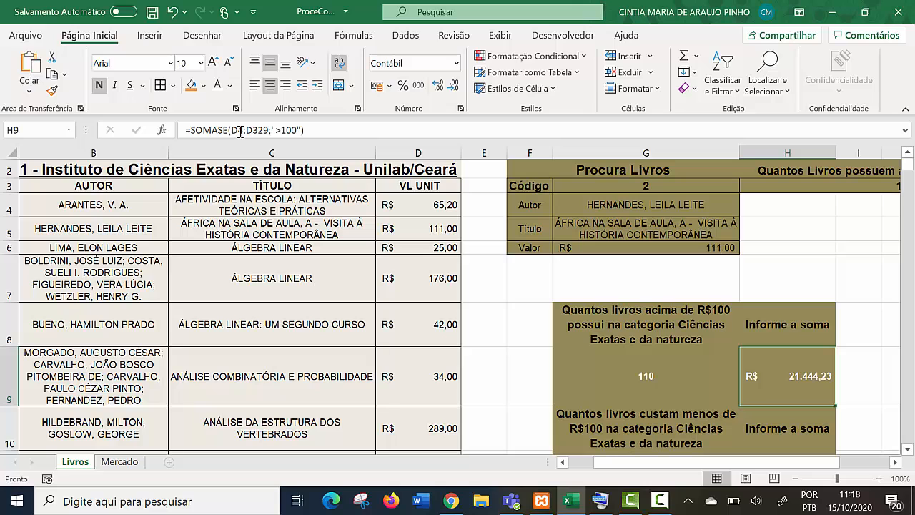
- Start a CONT.SE formula in G11, under the question about books below R$100, with the VL UNIT range D4:D329
{"action": "scroll", "coordinate": [241, 131], "scroll_direction": "down", "scroll_amount": 2}
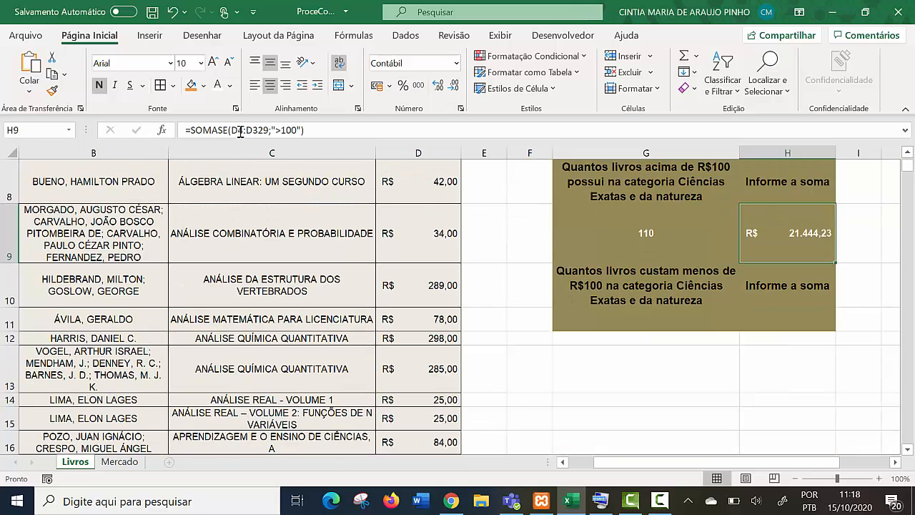
{"action": "key", "text": "Down"}
{"action": "key", "text": "Down"}
{"action": "key", "text": "Left"}
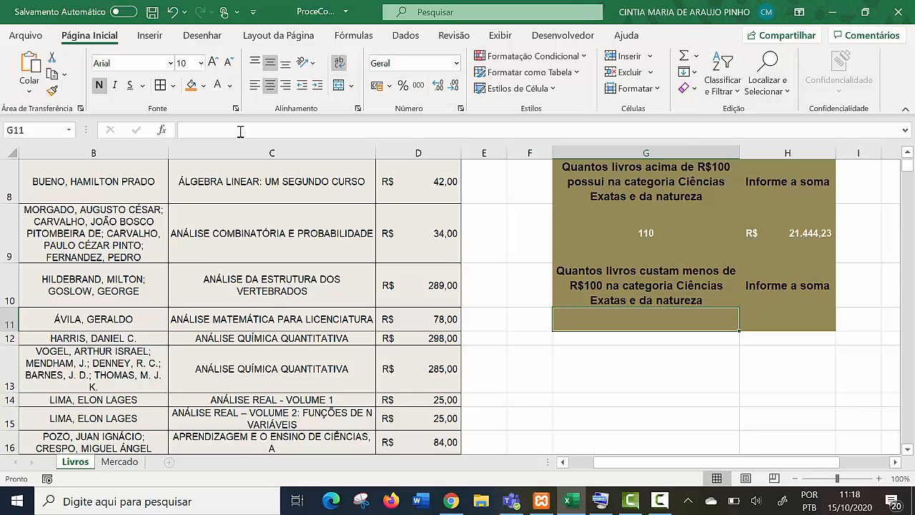
{"action": "type", "text": "="}
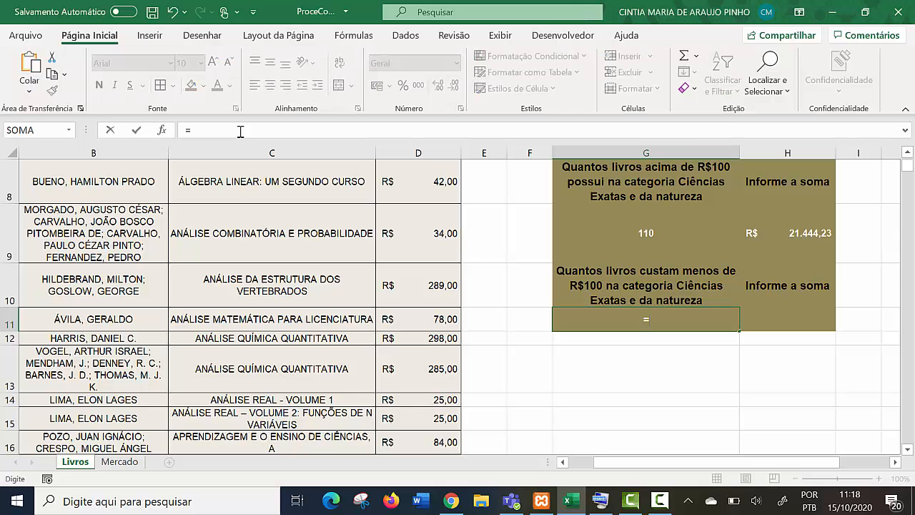
{"action": "type", "text": "con"}
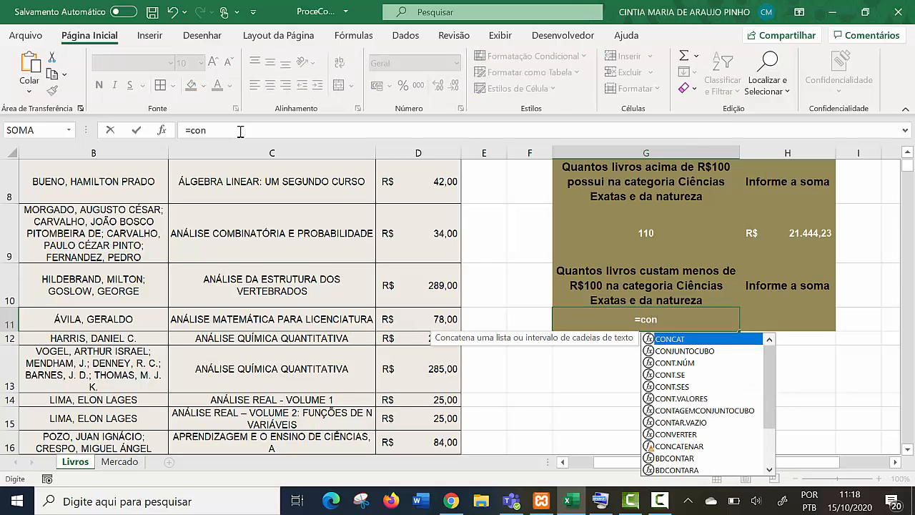
{"action": "key", "text": "Down"}
{"action": "key", "text": "Down"}
{"action": "key", "text": "Down"}
{"action": "key", "text": "Down"}
{"action": "key", "text": "Tab"}
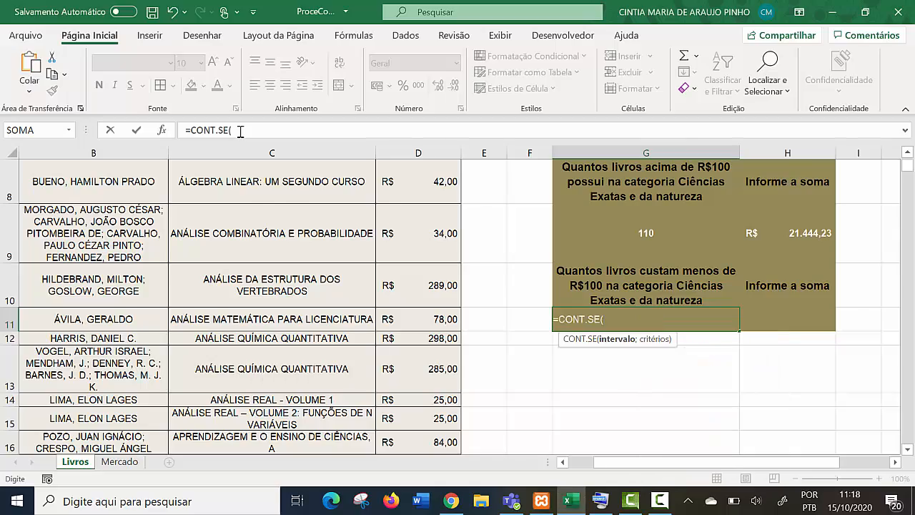
{"action": "scroll", "coordinate": [422, 286], "scroll_direction": "up", "scroll_amount": 3}
{"action": "left_click_drag", "start_coordinate": [422, 219], "coordinate": [458, 422]}
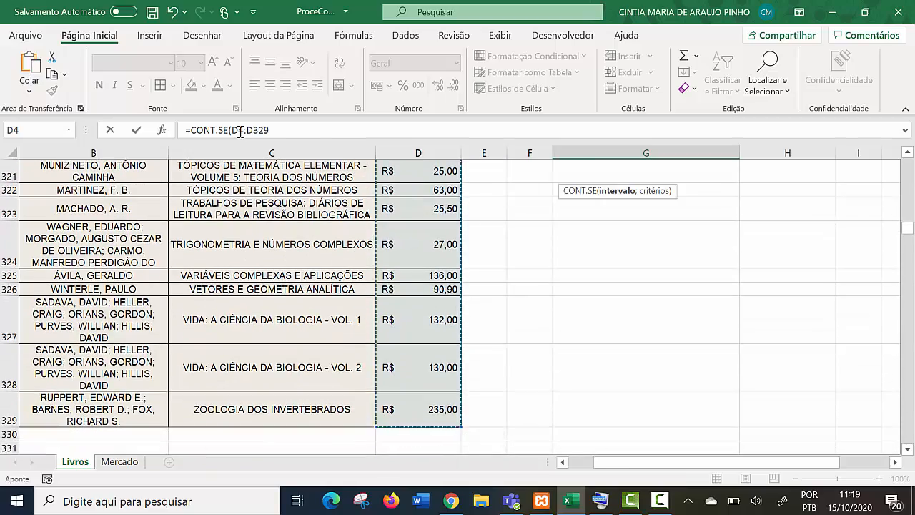
{"action": "left_click_drag", "start_coordinate": [907, 228], "coordinate": [907, 163]}
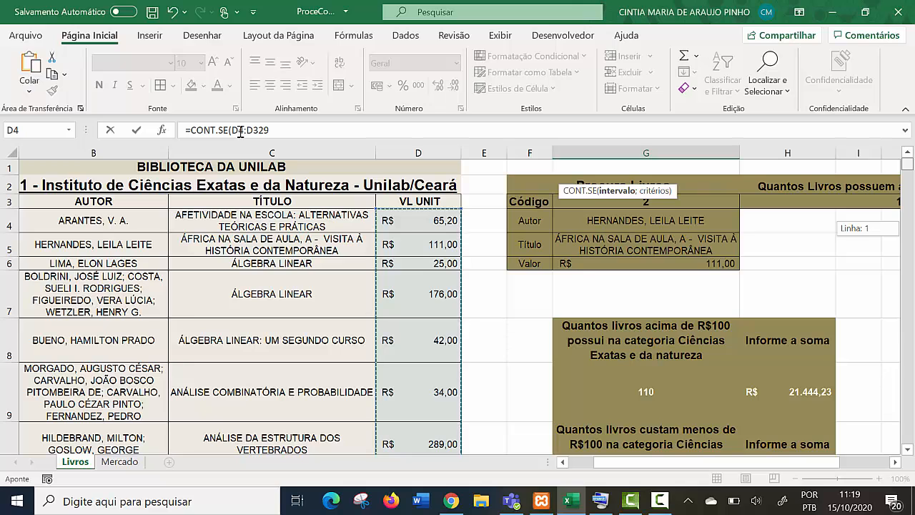
{"action": "scroll", "coordinate": [457, 308], "scroll_direction": "down", "scroll_amount": 2}
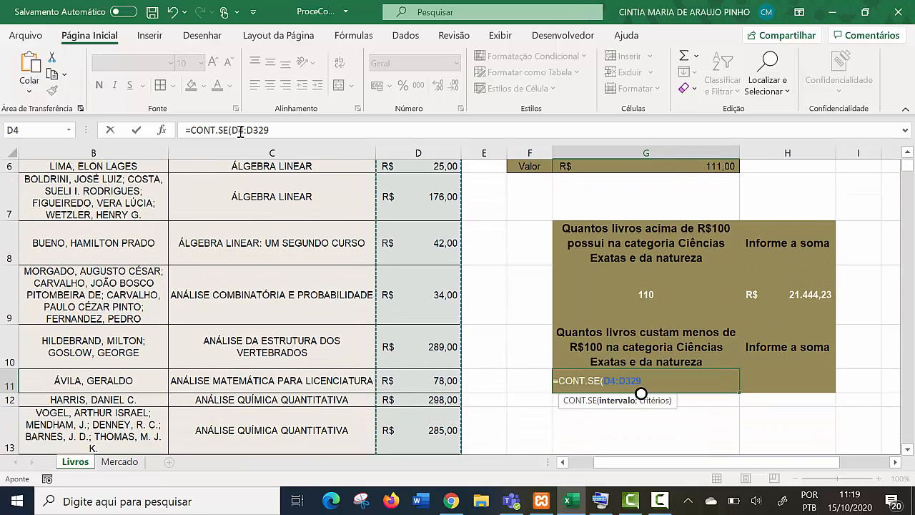
- Complete the CONT.SE formula in G11 with the criterion "<=100"
{"action": "left_click", "coordinate": [240, 131]}
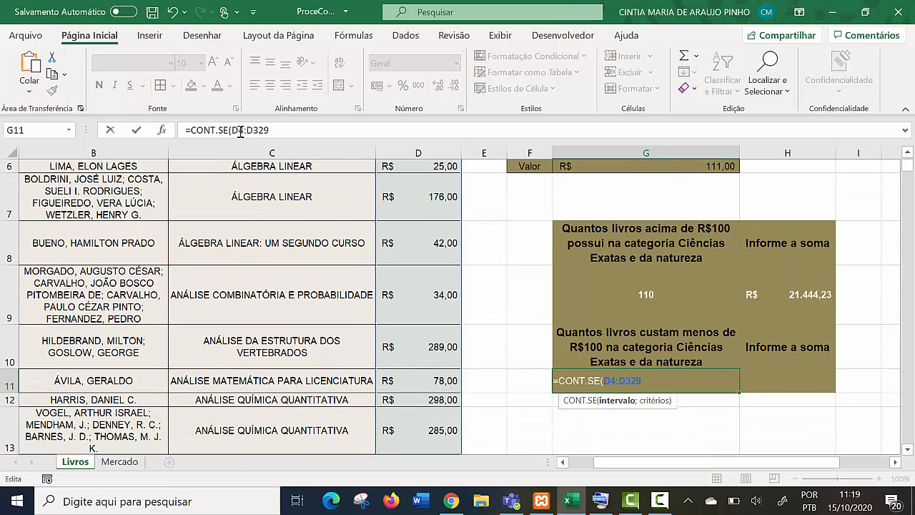
{"action": "type", "text": ";\"<=100\""}
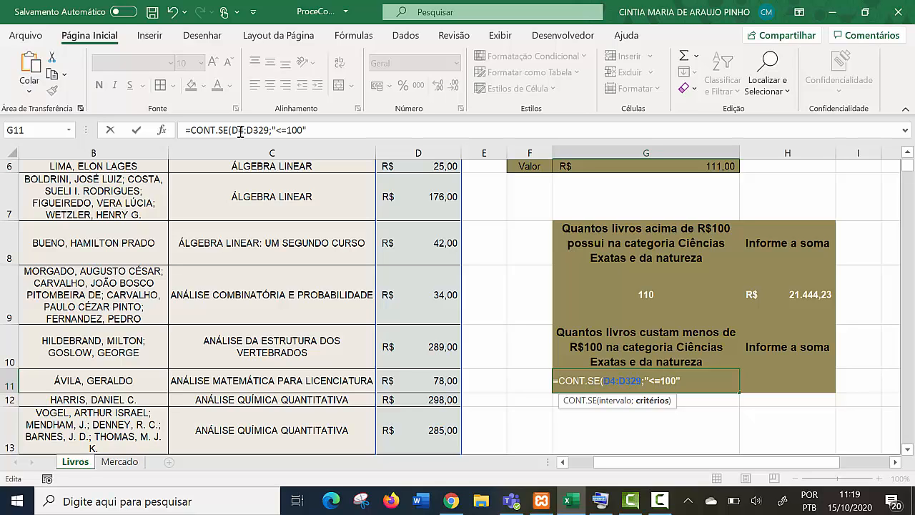
{"action": "type", "text": ")"}
{"action": "key", "text": "Return"}
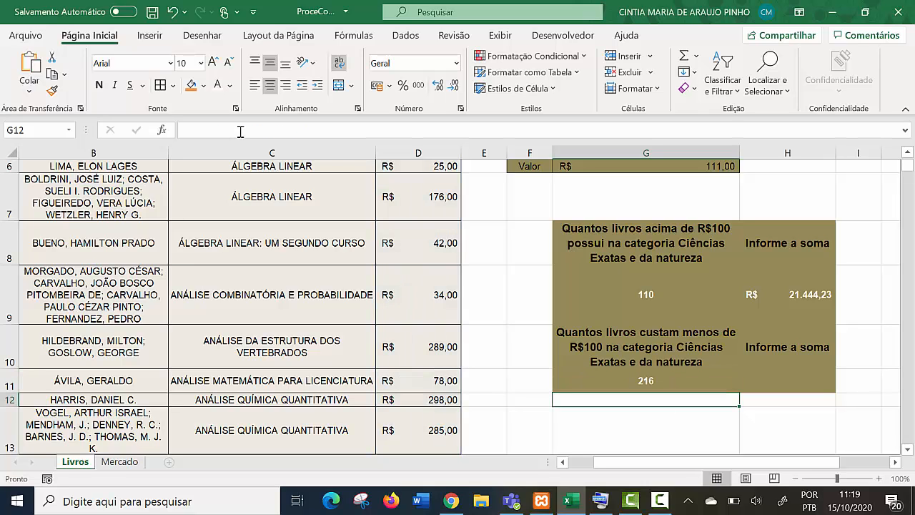
- Start a SOMASE formula in H11, under the second Informe a soma, with the VL UNIT range D4:D329
{"action": "key", "text": "Up"}
{"action": "key", "text": "Right"}
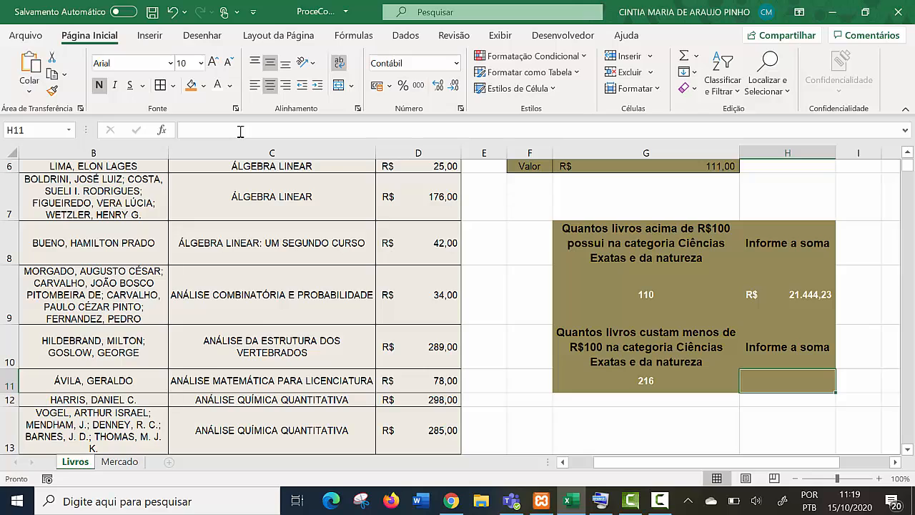
{"action": "type", "text": "="}
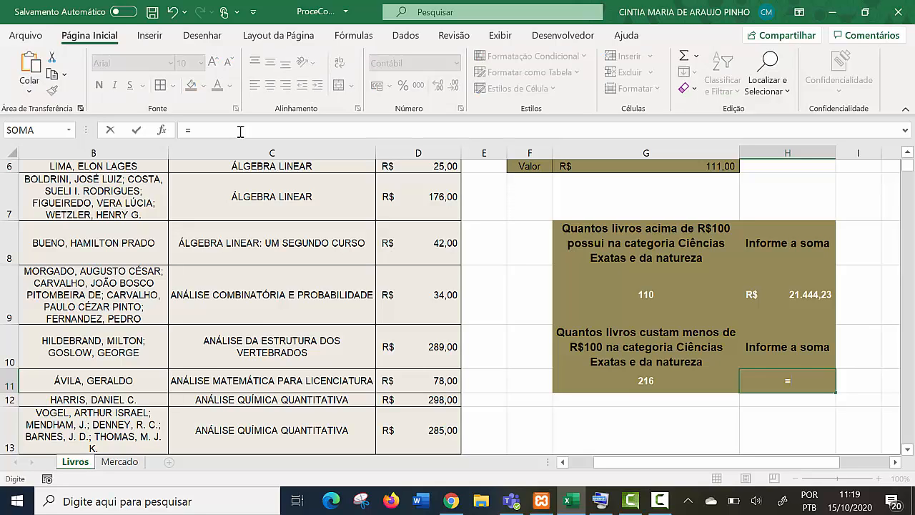
{"action": "type", "text": "som"}
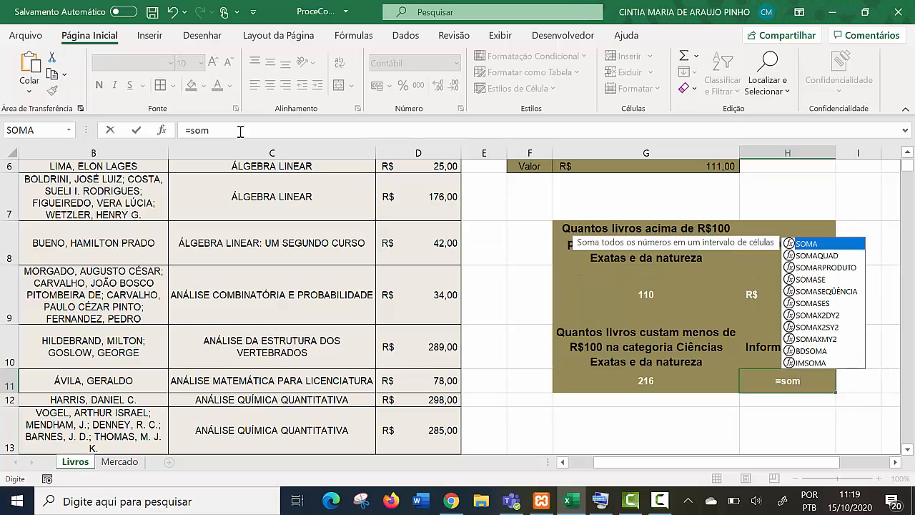
{"action": "key", "text": "Down"}
{"action": "key", "text": "Down"}
{"action": "key", "text": "Down"}
{"action": "key", "text": "Tab"}
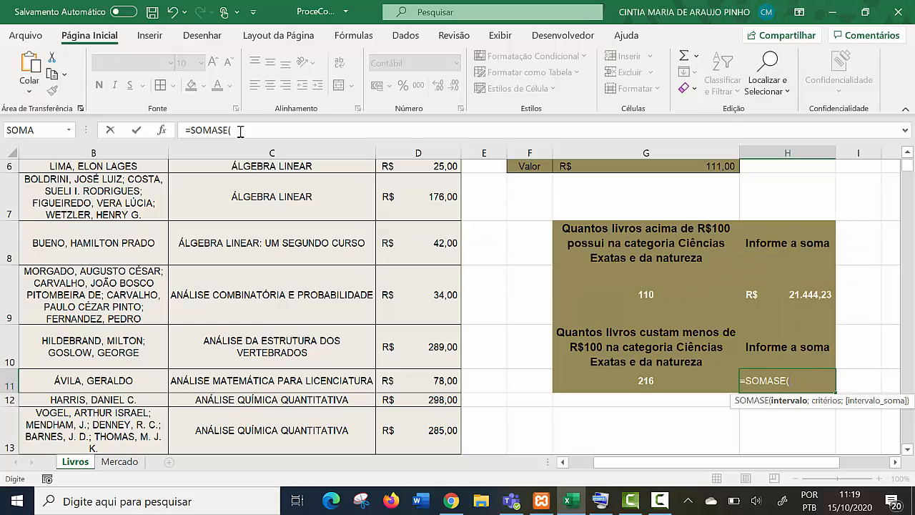
{"action": "scroll", "coordinate": [240, 131], "scroll_direction": "up", "scroll_amount": 2}
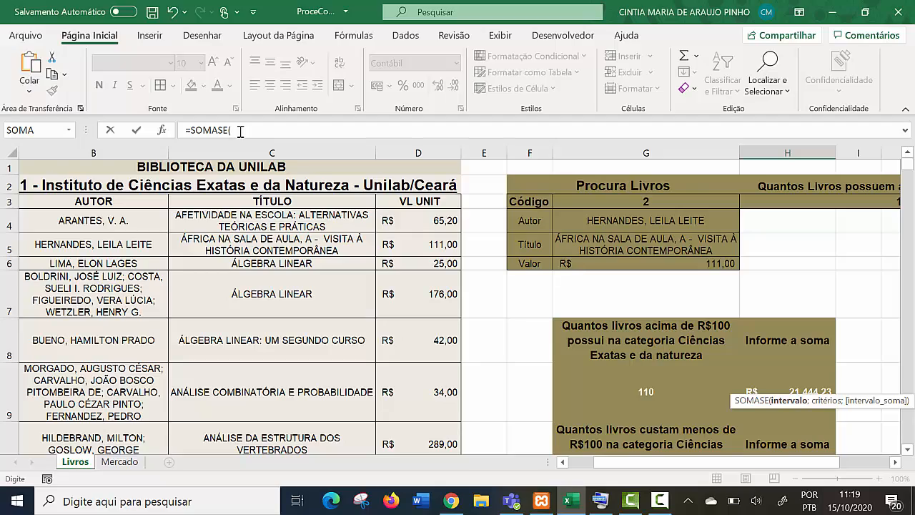
{"action": "mouse_move", "coordinate": [418, 220]}
{"action": "left_mouse_down"}
{"action": "mouse_move", "coordinate": [428, 461]}
{"action": "mouse_move", "coordinate": [429, 415]}
{"action": "left_mouse_up"}
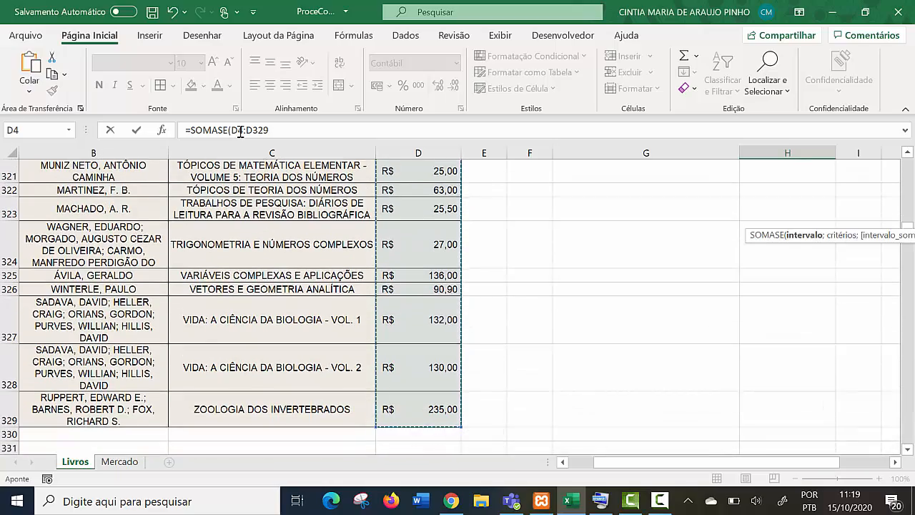
{"action": "left_click_drag", "start_coordinate": [907, 226], "coordinate": [907, 164]}
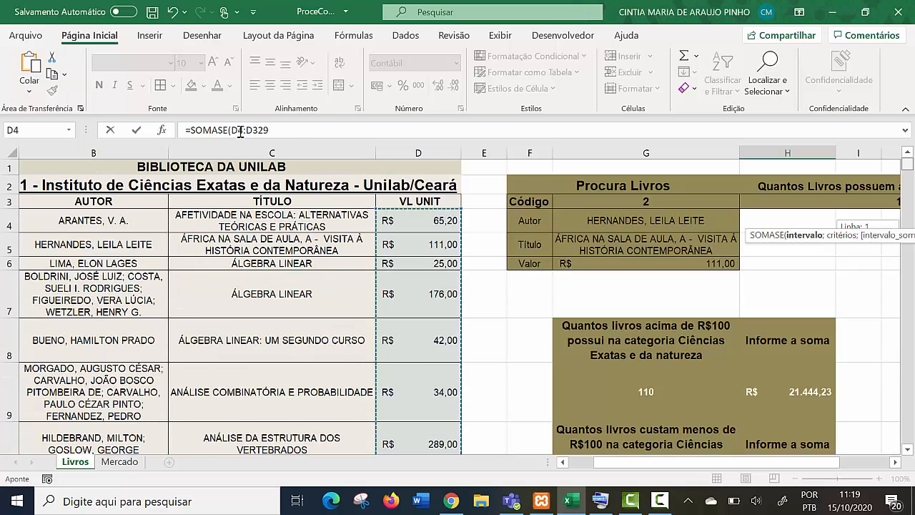
{"action": "scroll", "coordinate": [822, 321], "scroll_direction": "down", "scroll_amount": 2}
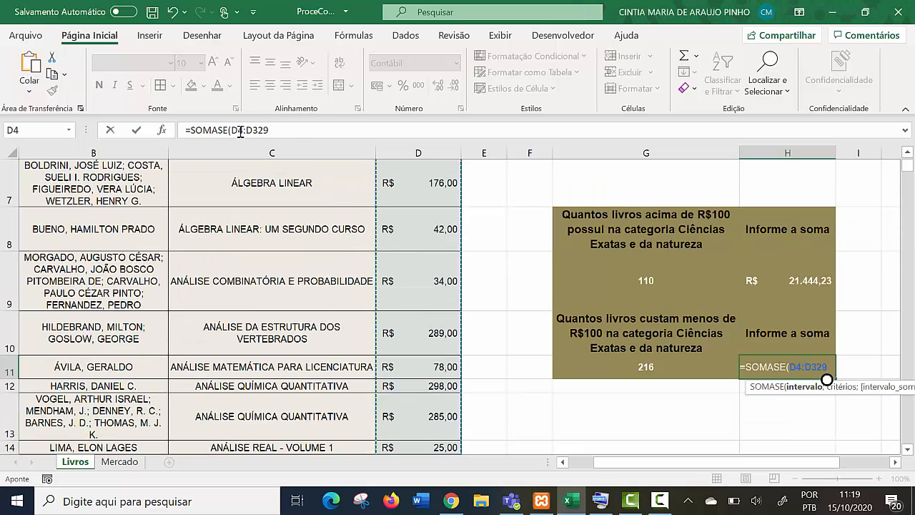
- Complete the SOMASE formula in H11 with the criterion "<=100"
{"action": "type", "text": ";"}
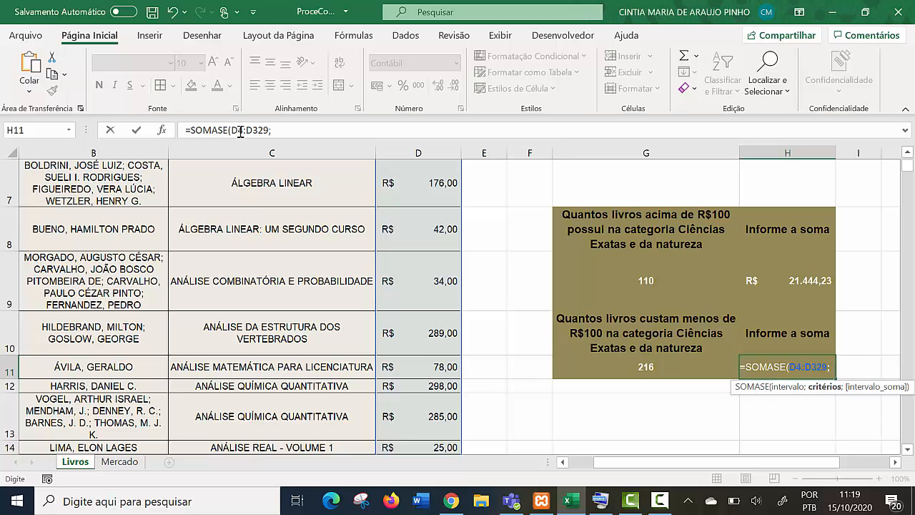
{"action": "type", "text": "\"\""}
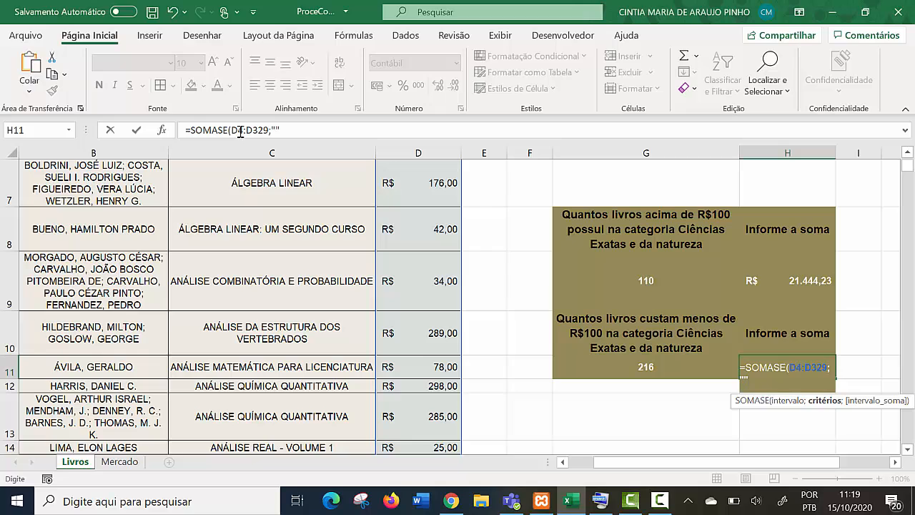
{"action": "key", "text": "F2"}
{"action": "key", "text": "Left"}
{"action": "type", "text": "<="}
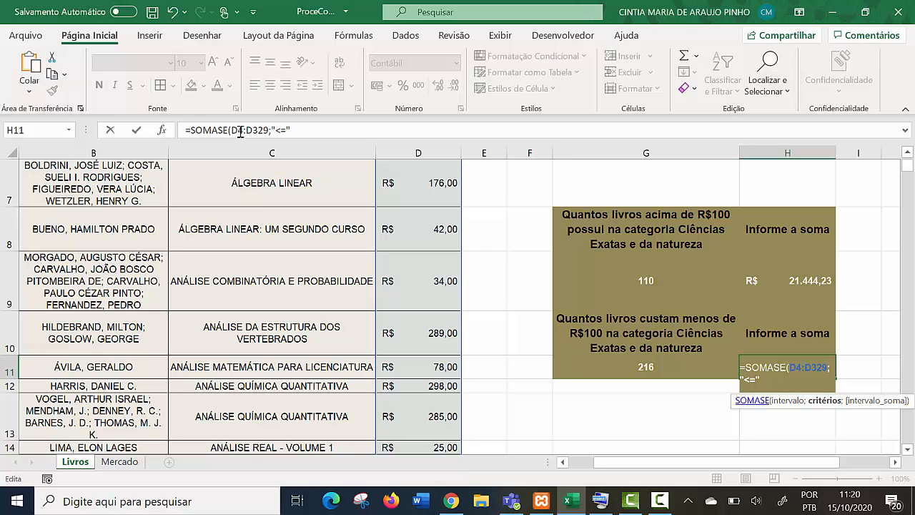
{"action": "type", "text": "100"}
{"action": "key", "text": "Return"}
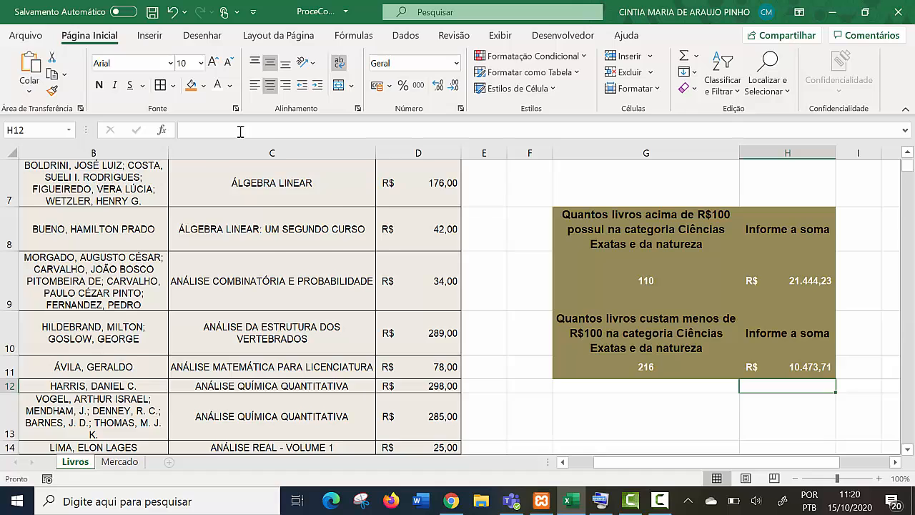
- Review the Biologia title count and the block of R$100 counts and sums on the Livros sheet
{"action": "scroll", "coordinate": [241, 131], "scroll_direction": "up", "scroll_amount": 2}
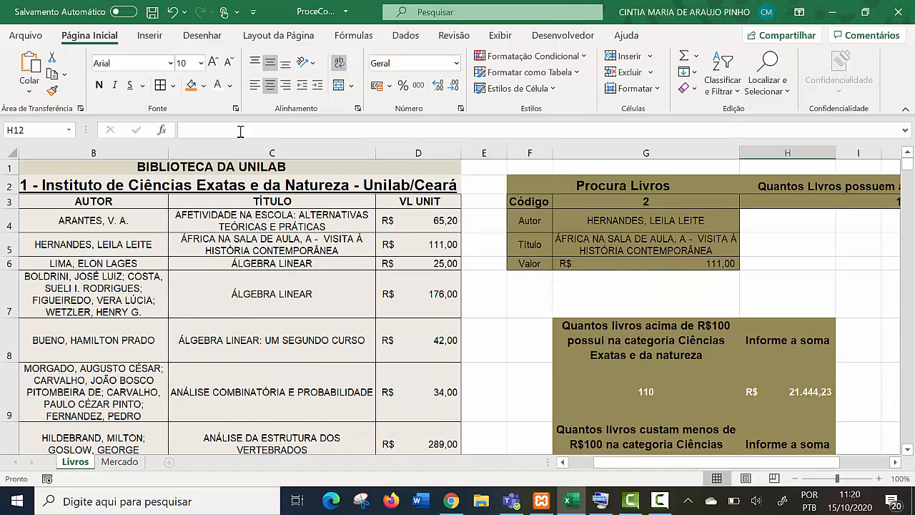
{"action": "left_click", "coordinate": [820, 185]}
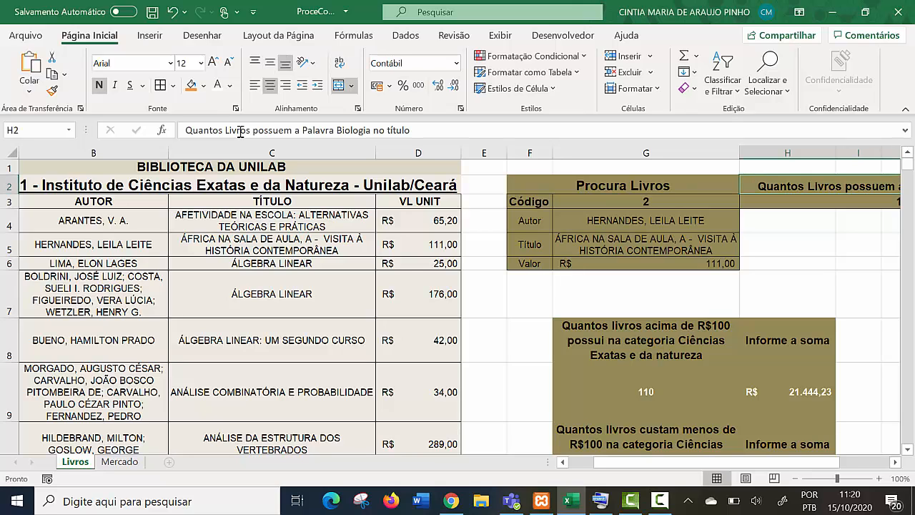
{"action": "left_click_drag", "start_coordinate": [677, 462], "coordinate": [710, 462]}
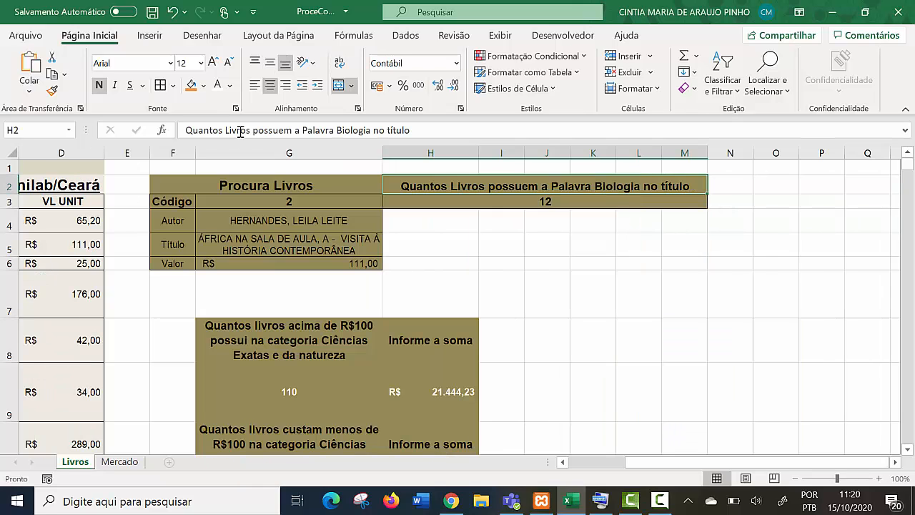
{"action": "scroll", "coordinate": [451, 304], "scroll_direction": "down", "scroll_amount": 1}
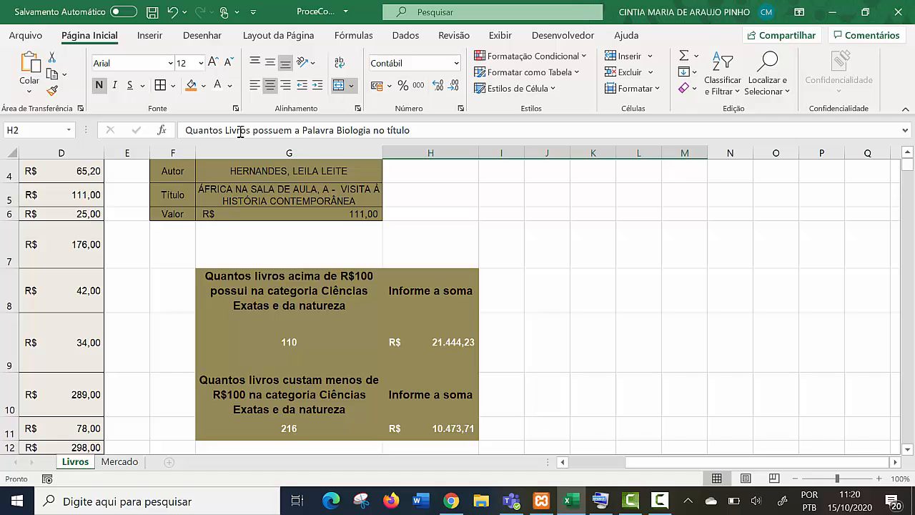
{"action": "left_click_drag", "start_coordinate": [289, 290], "coordinate": [430, 428]}
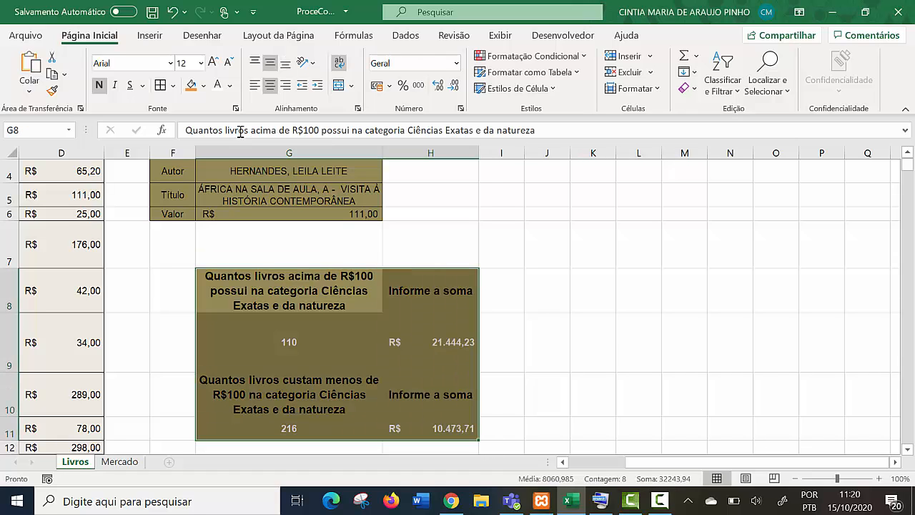
- Look through the book lists on the Livros sheet from LOTE 01 to LOTE 05, then return to the sheet's beginning
{"action": "scroll", "coordinate": [240, 132], "scroll_direction": "down", "scroll_amount": 12}
{"action": "scroll", "coordinate": [240, 132], "scroll_direction": "left", "scroll_amount": 3}
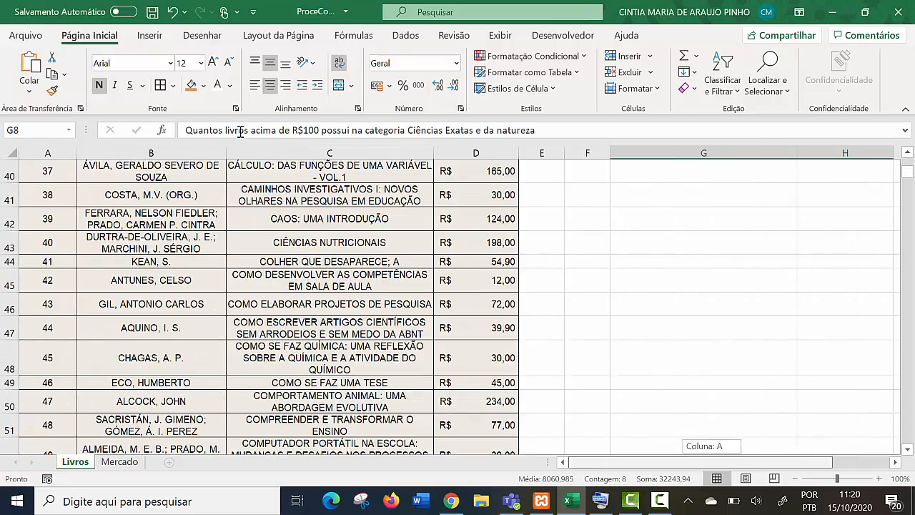
{"action": "scroll", "coordinate": [240, 132], "scroll_direction": "down", "scroll_amount": 20}
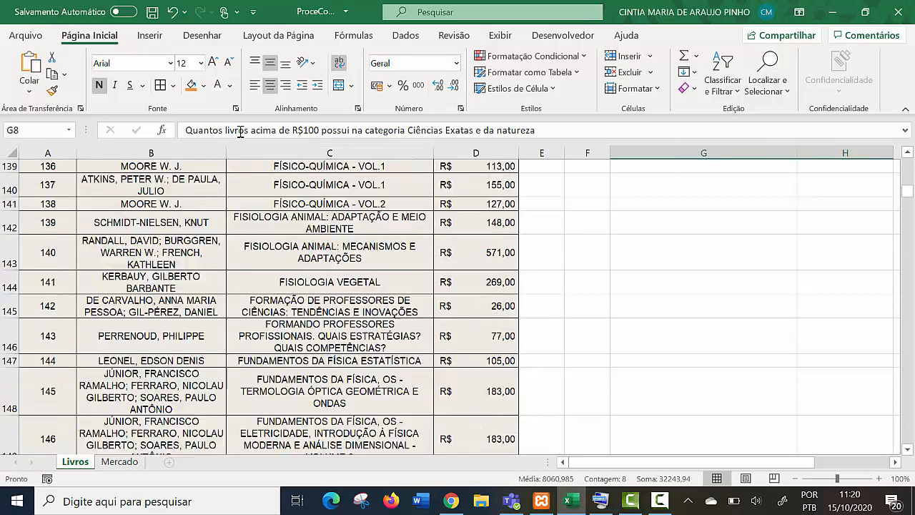
{"action": "scroll", "coordinate": [241, 132], "scroll_direction": "down", "scroll_amount": 20}
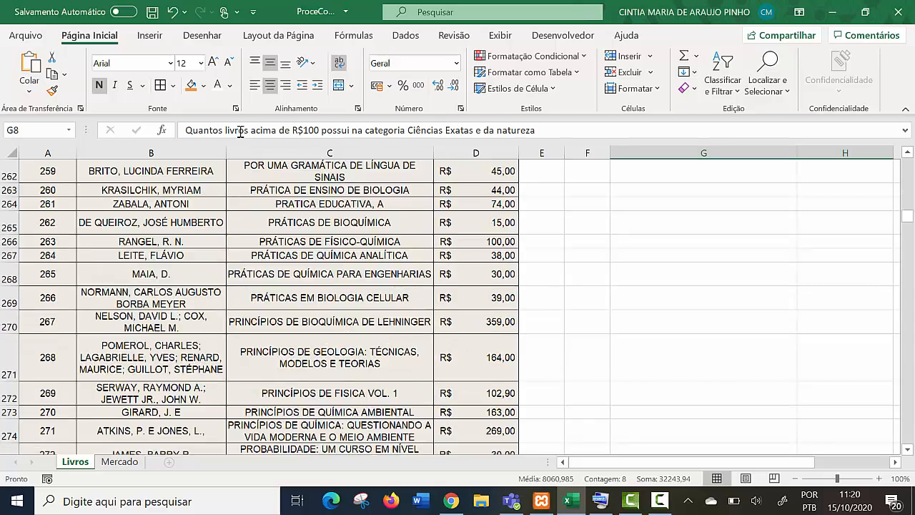
{"action": "scroll", "coordinate": [240, 132], "scroll_direction": "down", "scroll_amount": 20}
{"action": "scroll", "coordinate": [241, 132], "scroll_direction": "up", "scroll_amount": 6}
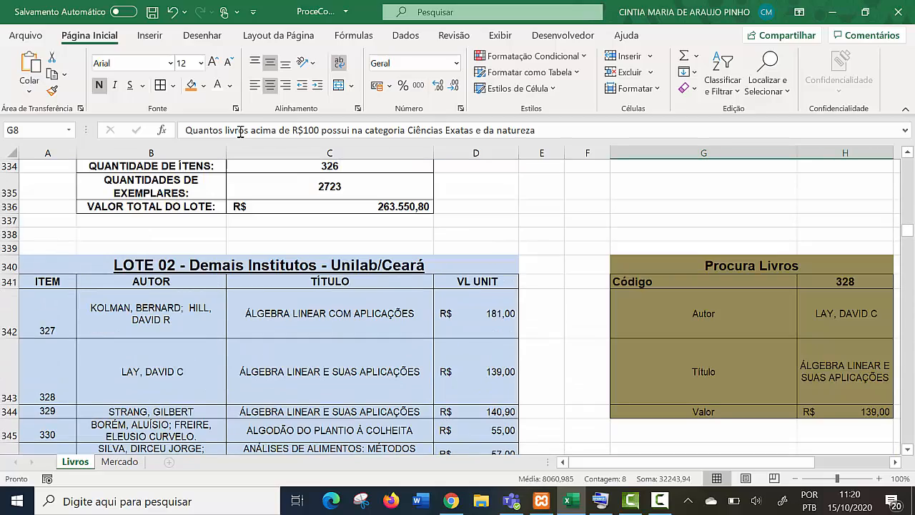
{"action": "left_click", "coordinate": [151, 313]}
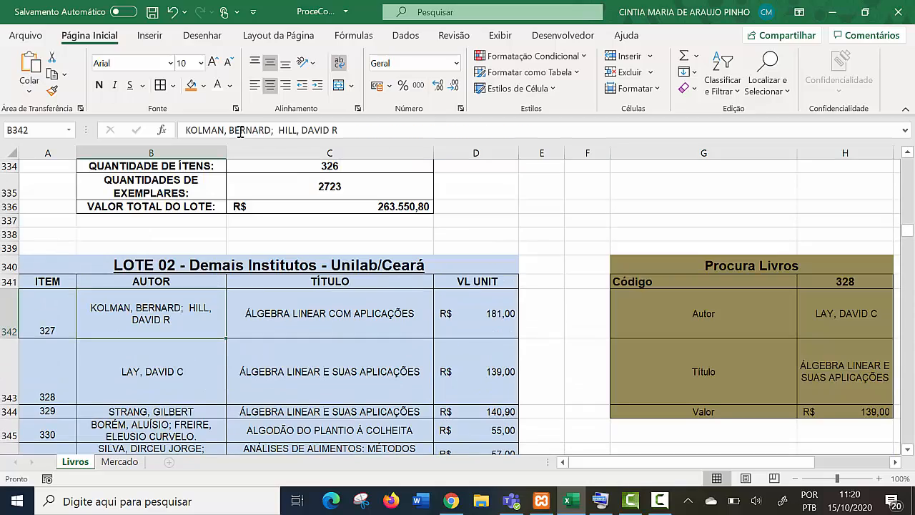
{"action": "scroll", "coordinate": [240, 132], "scroll_direction": "down", "scroll_amount": 20}
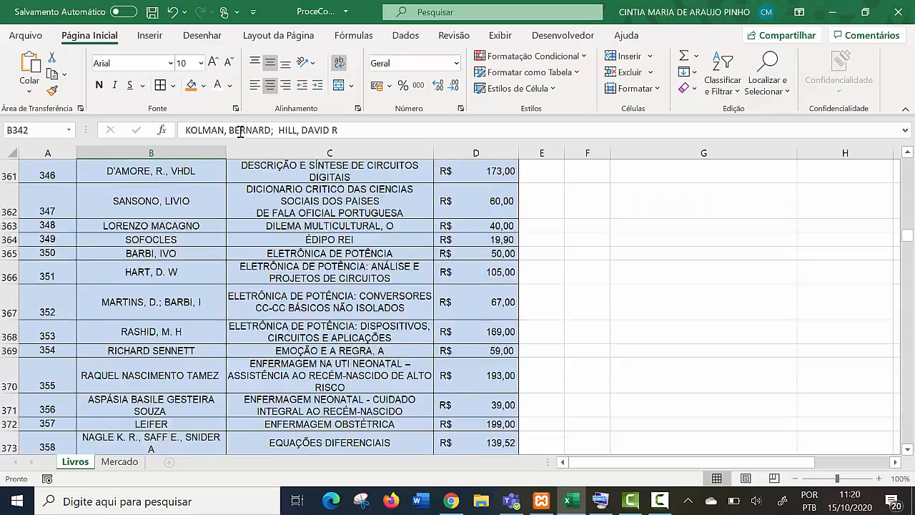
{"action": "scroll", "coordinate": [240, 132], "scroll_direction": "up", "scroll_amount": 7}
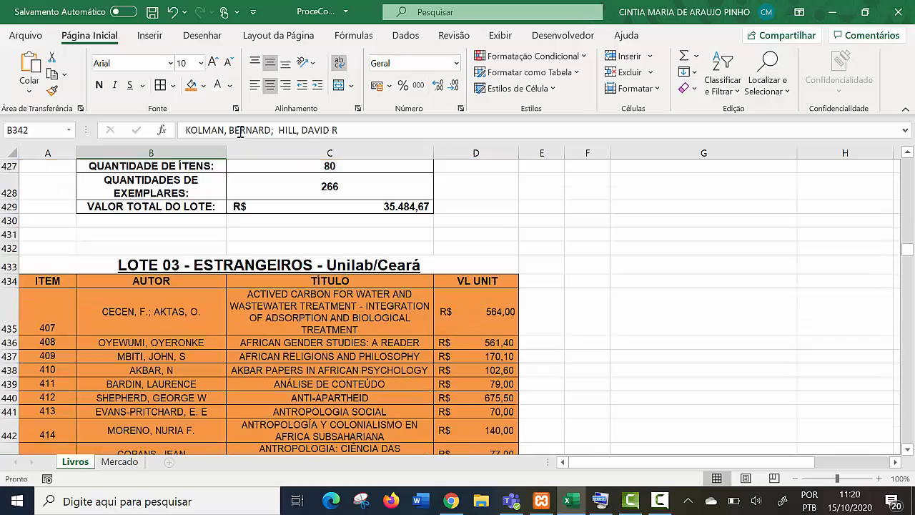
{"action": "scroll", "coordinate": [240, 132], "scroll_direction": "down", "scroll_amount": 4}
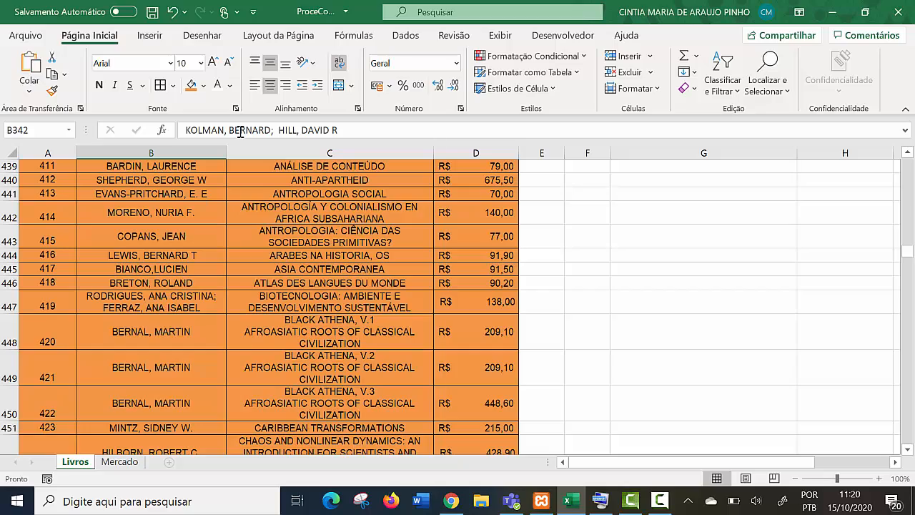
{"action": "scroll", "coordinate": [240, 132], "scroll_direction": "down", "scroll_amount": 20}
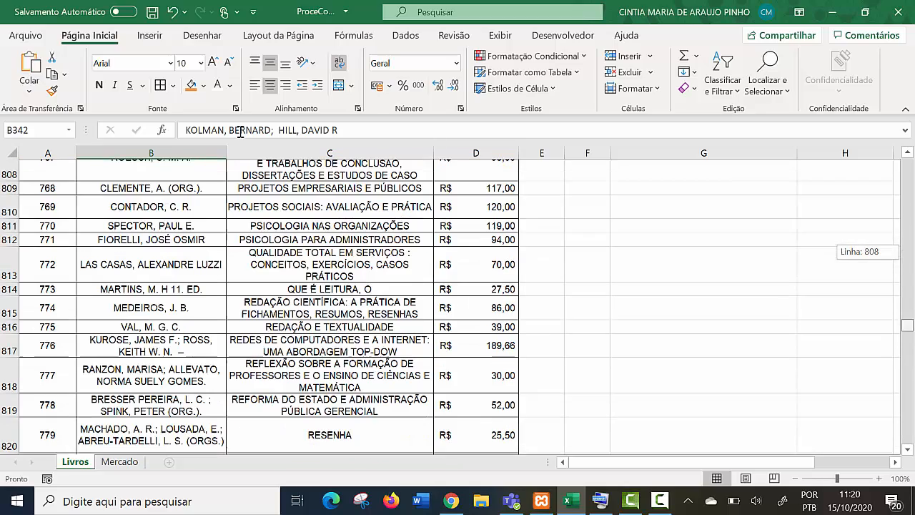
{"action": "scroll", "coordinate": [240, 133], "scroll_direction": "down", "scroll_amount": 16}
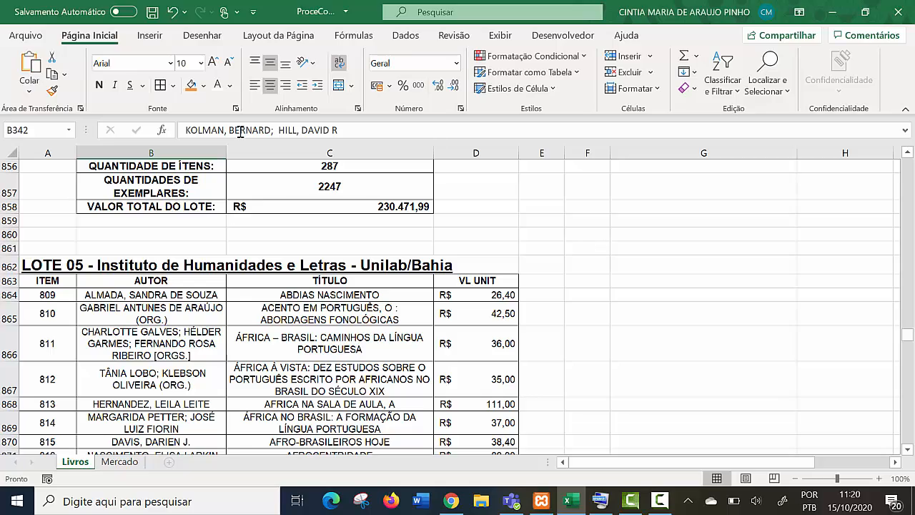
{"action": "scroll", "coordinate": [240, 132], "scroll_direction": "down", "scroll_amount": 20}
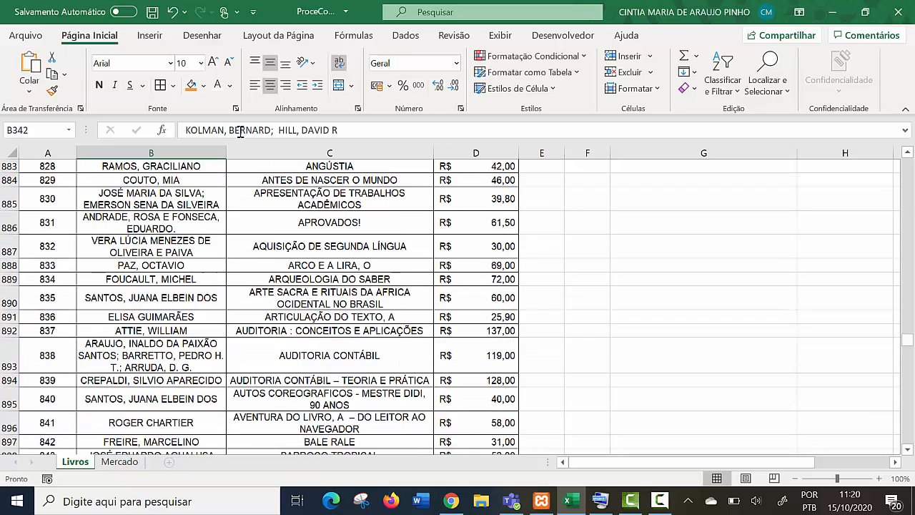
{"action": "scroll", "coordinate": [240, 132], "scroll_direction": "down", "scroll_amount": 20}
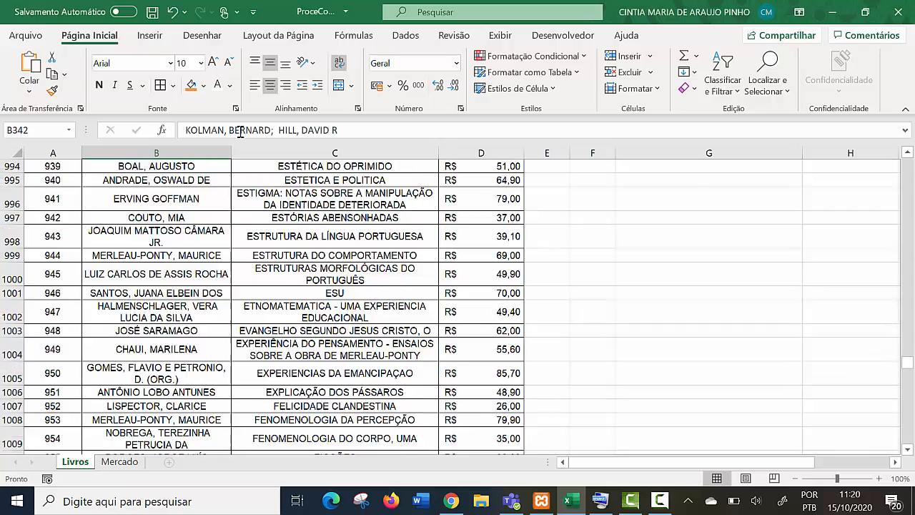
{"action": "scroll", "coordinate": [240, 132], "scroll_direction": "down", "scroll_amount": 20}
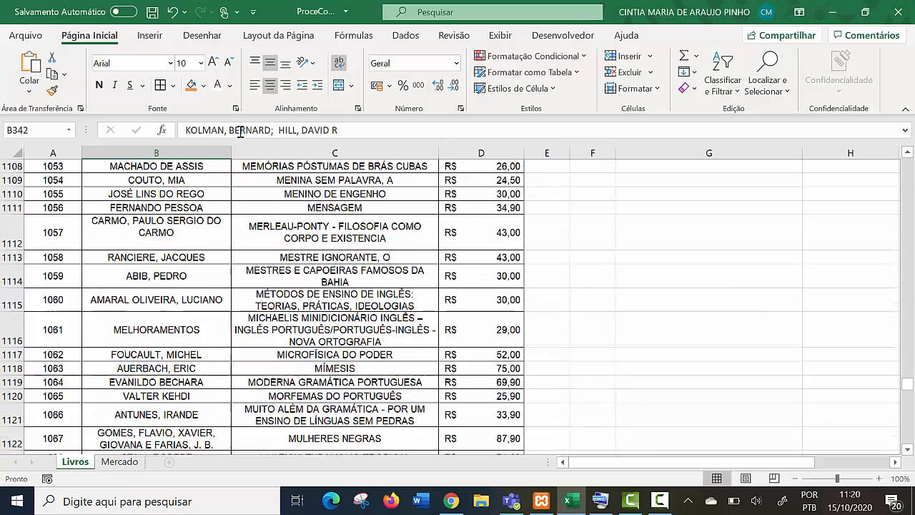
{"action": "scroll", "coordinate": [240, 132], "scroll_direction": "down", "scroll_amount": 5}
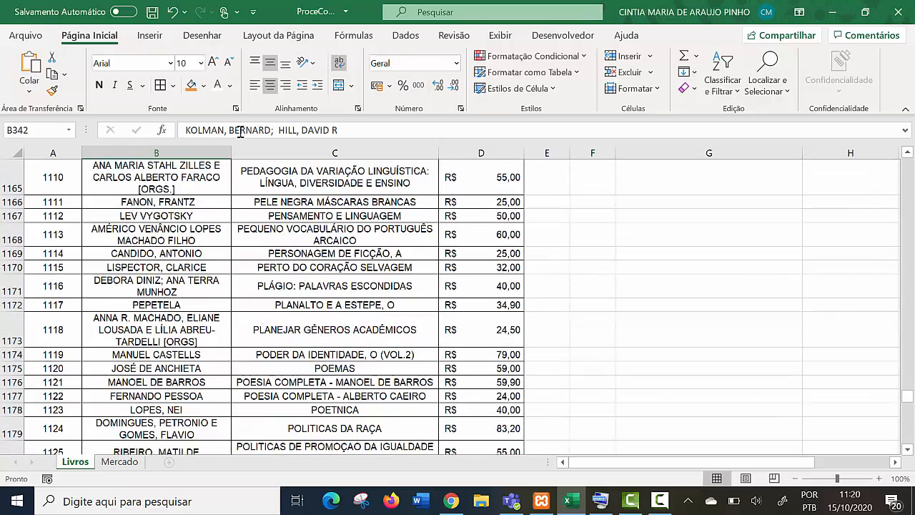
{"action": "left_click_drag", "start_coordinate": [907, 394], "coordinate": [907, 164]}
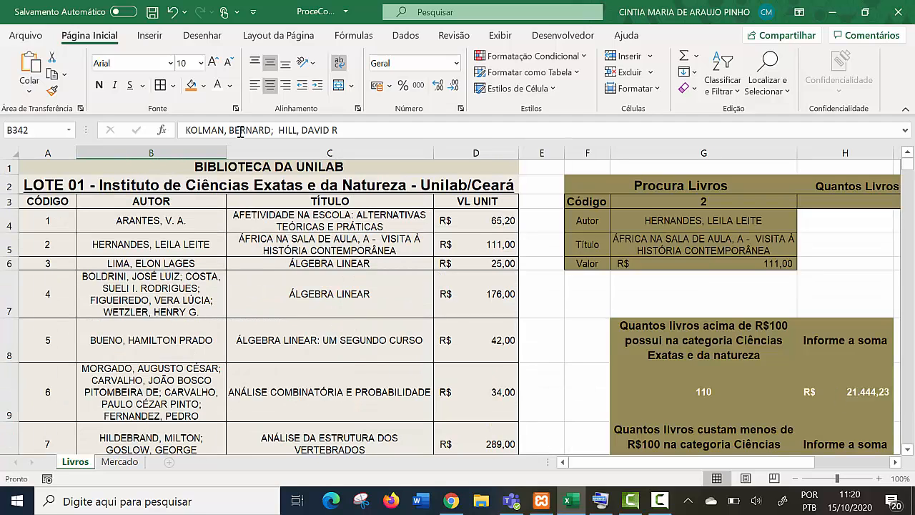
- Switch to the Mercado sheet and change the fill of the sales table A1:C8 to light beige
{"action": "key", "text": "ctrl+Page_Down"}
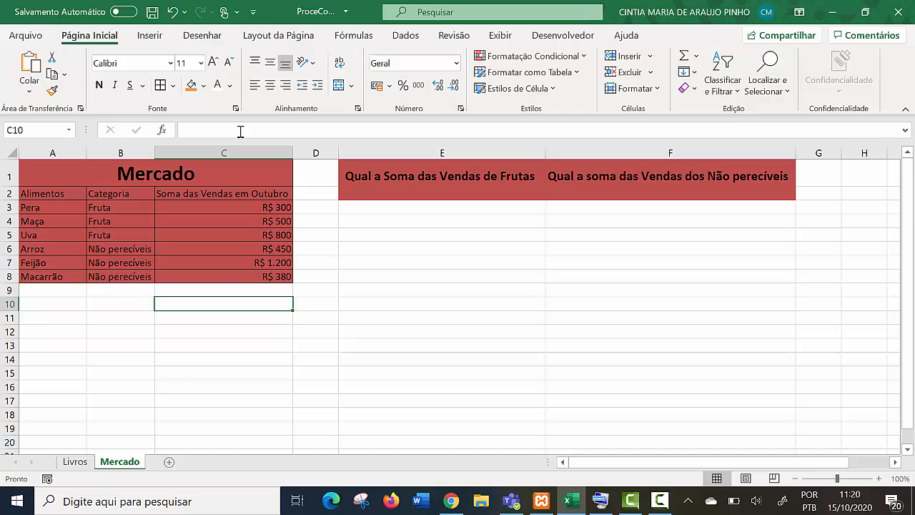
{"action": "key", "text": "Right"}
{"action": "key", "text": "Right"}
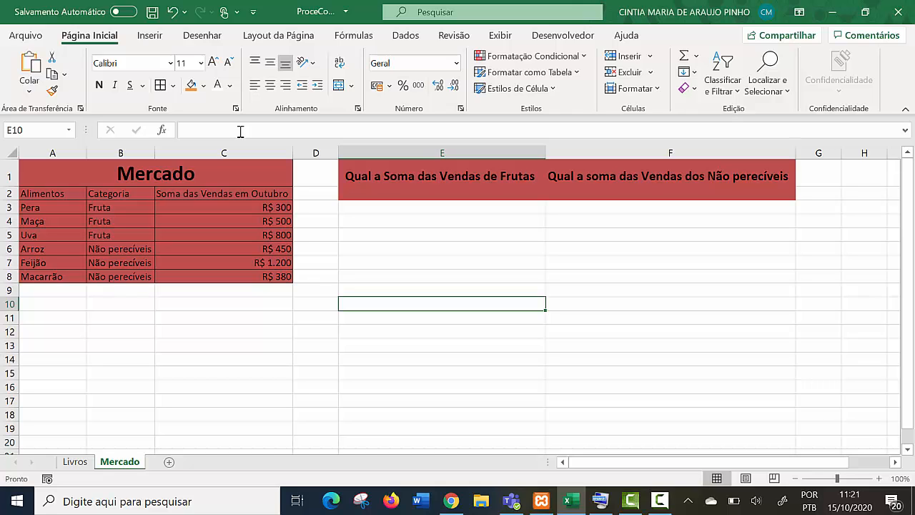
{"action": "key", "text": "ctrl+Home"}
{"action": "key", "text": "ctrl+a"}
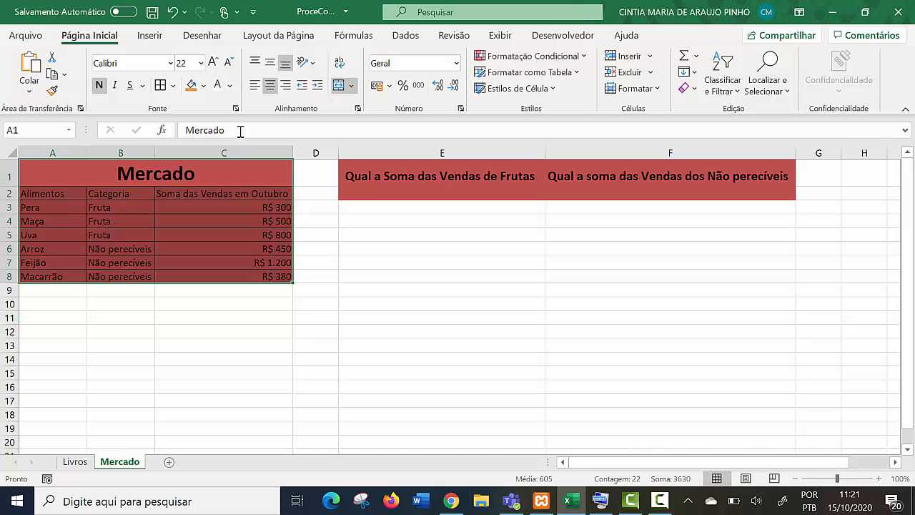
{"action": "mouse_move", "coordinate": [156, 173]}
{"action": "left_mouse_down"}
{"action": "mouse_move", "coordinate": [207, 194]}
{"action": "mouse_move", "coordinate": [223, 290]}
{"action": "left_mouse_up"}
{"action": "left_click", "coordinate": [224, 291]}
{"action": "mouse_move", "coordinate": [156, 174]}
{"action": "left_mouse_down"}
{"action": "mouse_move", "coordinate": [223, 263]}
{"action": "mouse_move", "coordinate": [224, 277]}
{"action": "left_mouse_up"}
{"action": "left_click", "coordinate": [204, 85]}
{"action": "left_click", "coordinate": [215, 140]}
- Apply the same light beige fill to the sales question block E1:F2
{"action": "left_click_drag", "start_coordinate": [442, 194], "coordinate": [670, 176]}
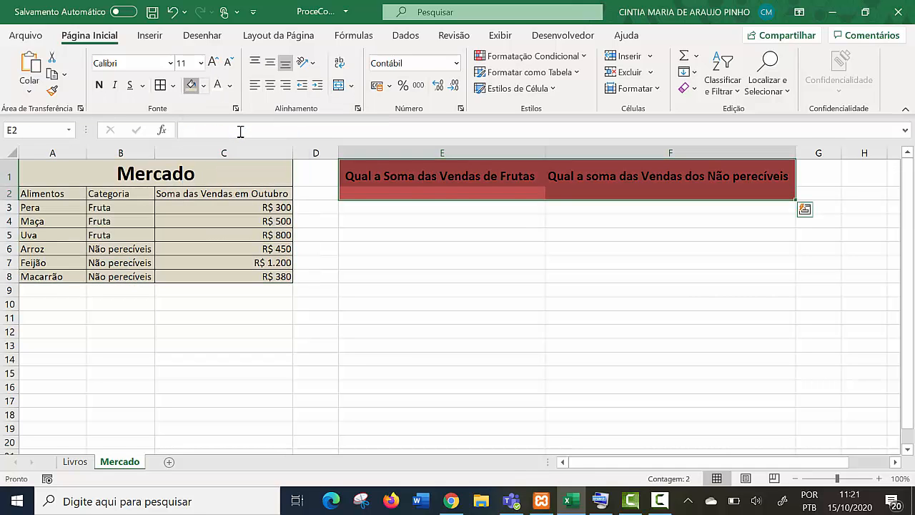
{"action": "left_click", "coordinate": [191, 85]}
{"action": "left_click", "coordinate": [315, 290]}
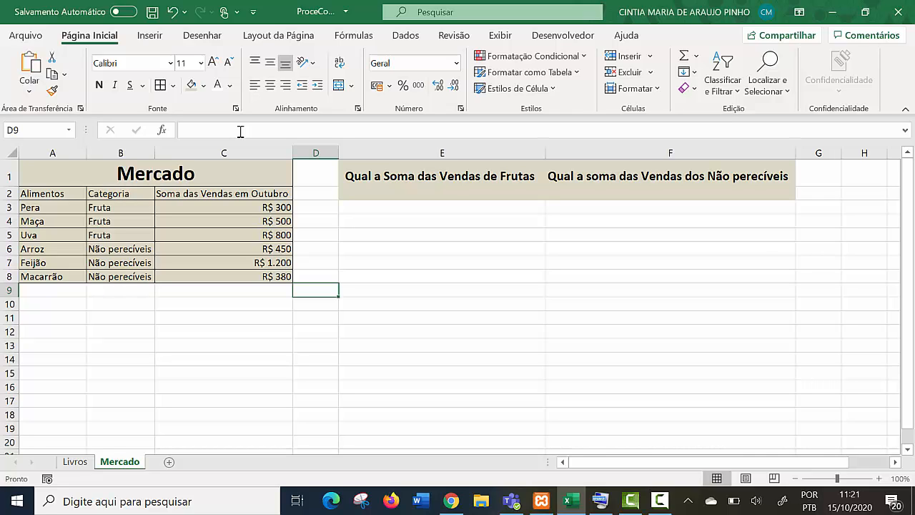
- Start a SOMASE formula in E2, under the question about fruit sales, with the Categoria range B3:B8
{"action": "left_click", "coordinate": [442, 194]}
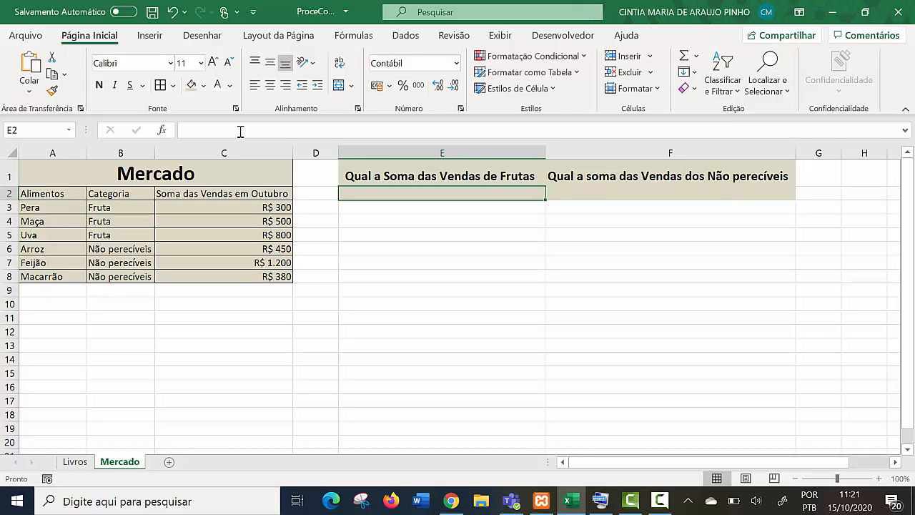
{"action": "type", "text": "=so"}
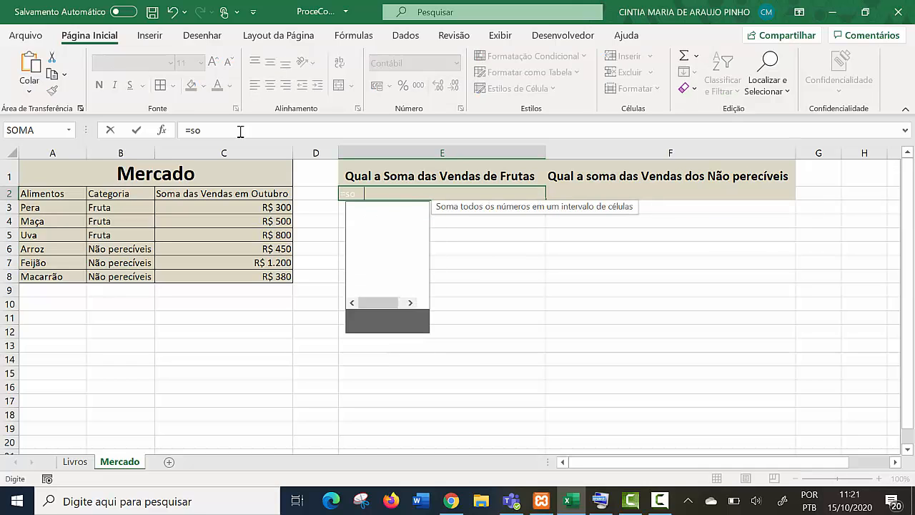
{"action": "type", "text": "m"}
{"action": "key", "text": "Down"}
{"action": "key", "text": "Down"}
{"action": "key", "text": "Down"}
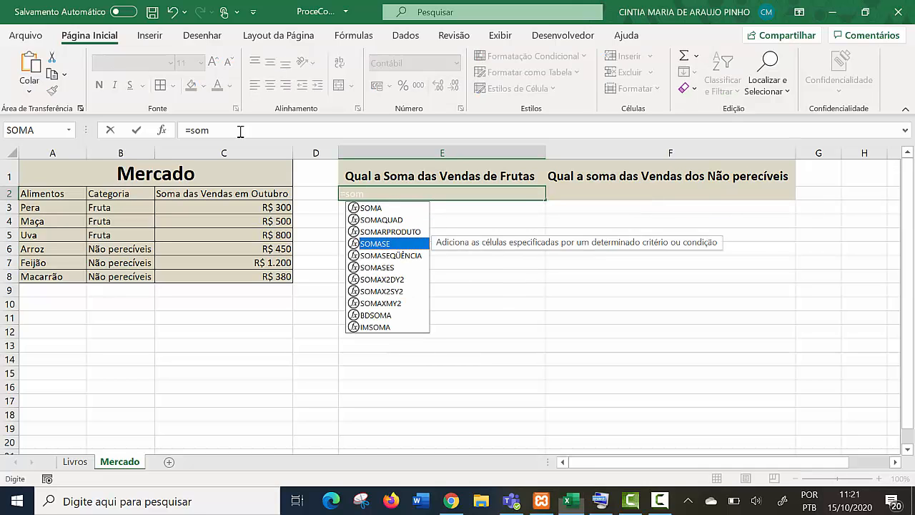
{"action": "key", "text": "Tab"}
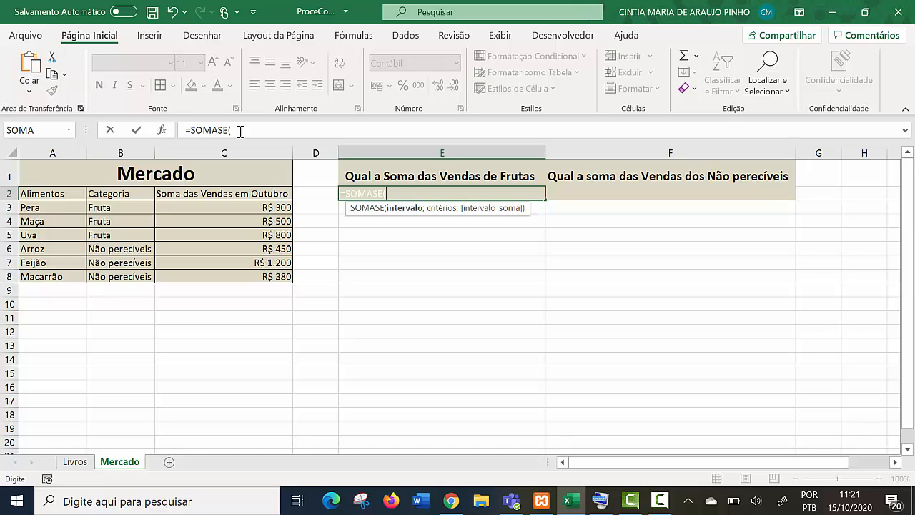
{"action": "mouse_move", "coordinate": [120, 207]}
{"action": "left_mouse_down"}
{"action": "mouse_move", "coordinate": [120, 290]}
{"action": "mouse_move", "coordinate": [121, 277]}
{"action": "left_mouse_up"}
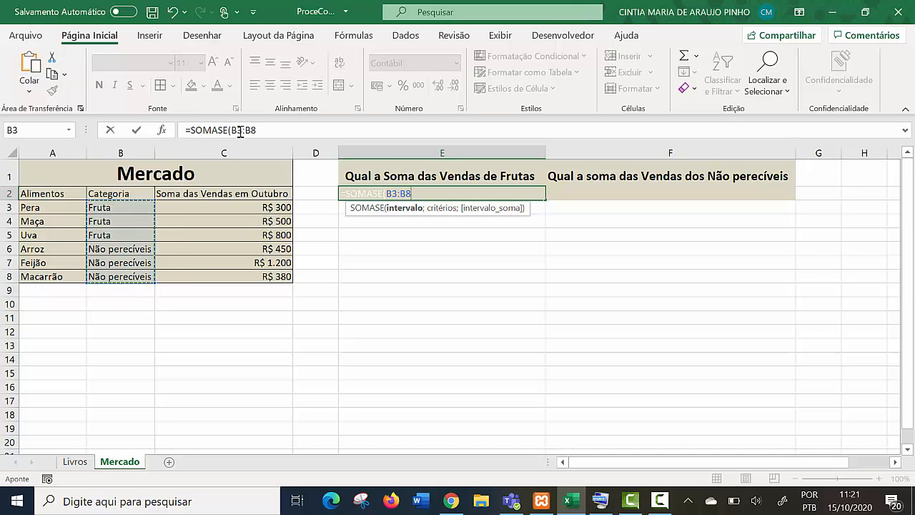
{"action": "type", "text": ";"}
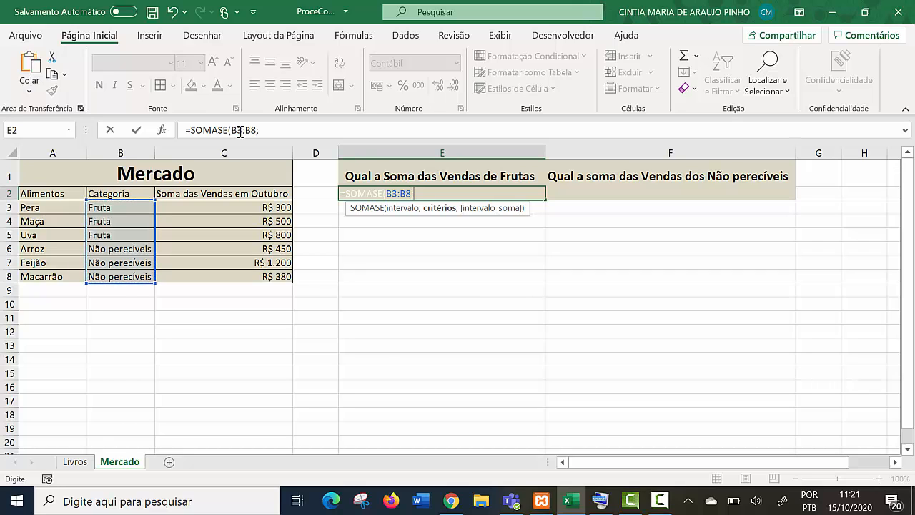
{"action": "type", "text": "\"\""}
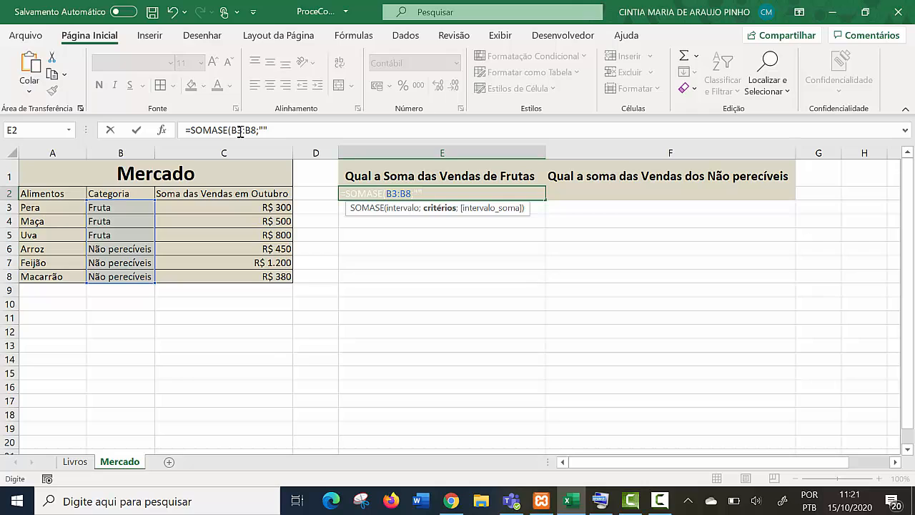
- Complete the SOMASE formula in E2 with the criterion "Fruta" and the sum range C3:C8
{"action": "key", "text": "F2"}
{"action": "type", "text": "Fruta"}
{"action": "type", "text": ";"}
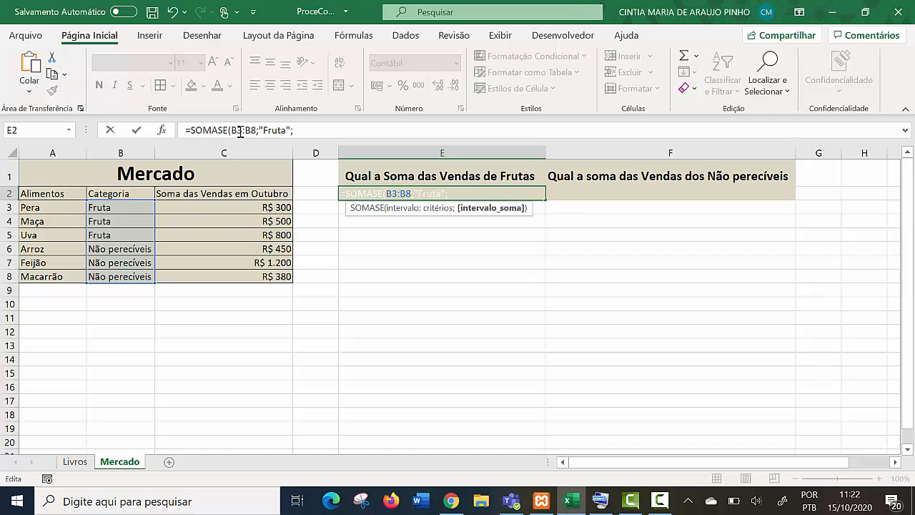
{"action": "left_click_drag", "start_coordinate": [282, 207], "coordinate": [286, 276]}
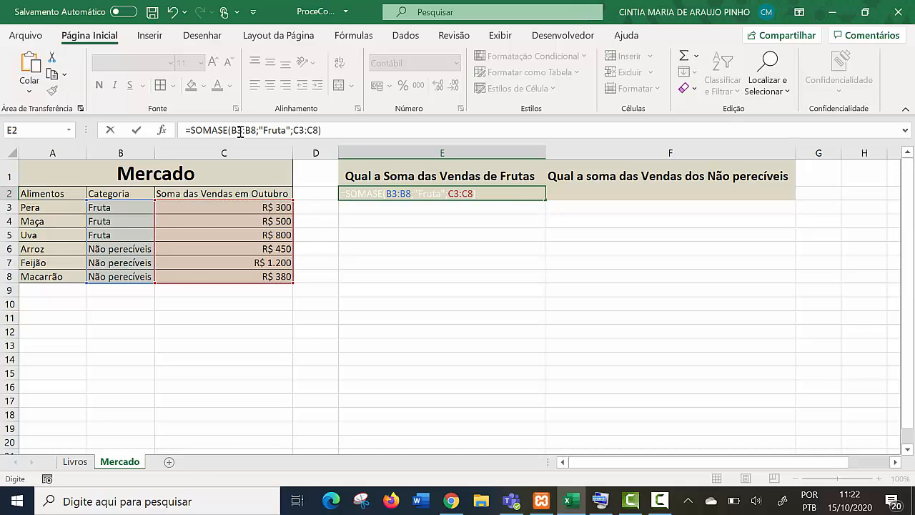
{"action": "key", "text": "Return"}
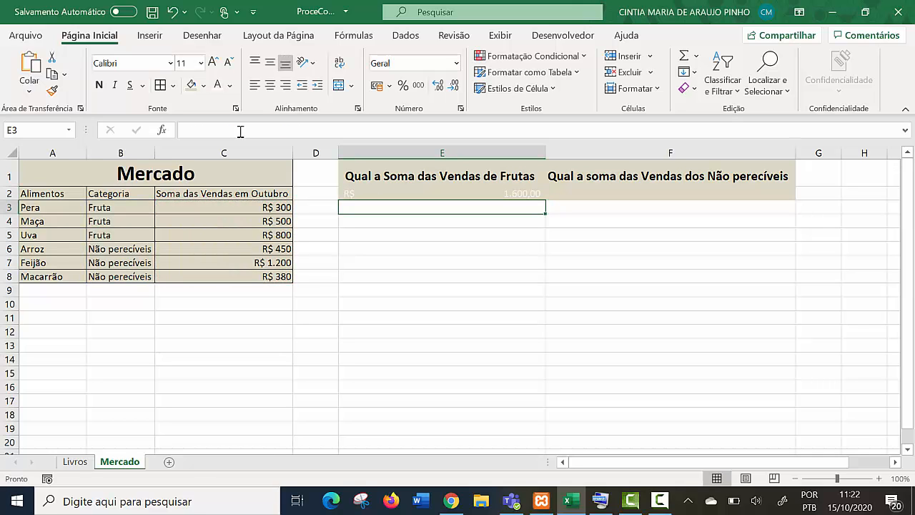
- Review the fruit sales amounts in C3:C5 that make up the SOMASE total
{"action": "key", "text": "Up"}
{"action": "key", "text": "Left"}
{"action": "key", "text": "Left"}
{"action": "key", "text": "Down"}
{"action": "key", "text": "Down"}
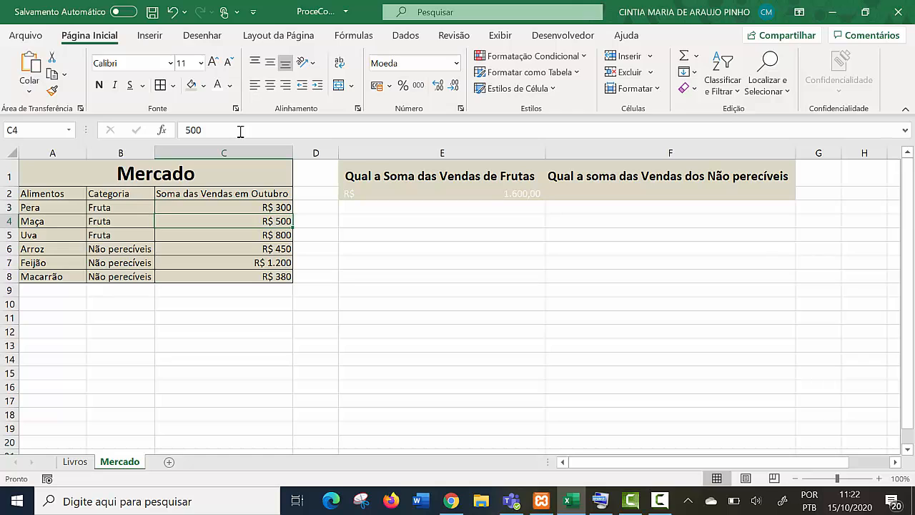
{"action": "key", "text": "Down"}
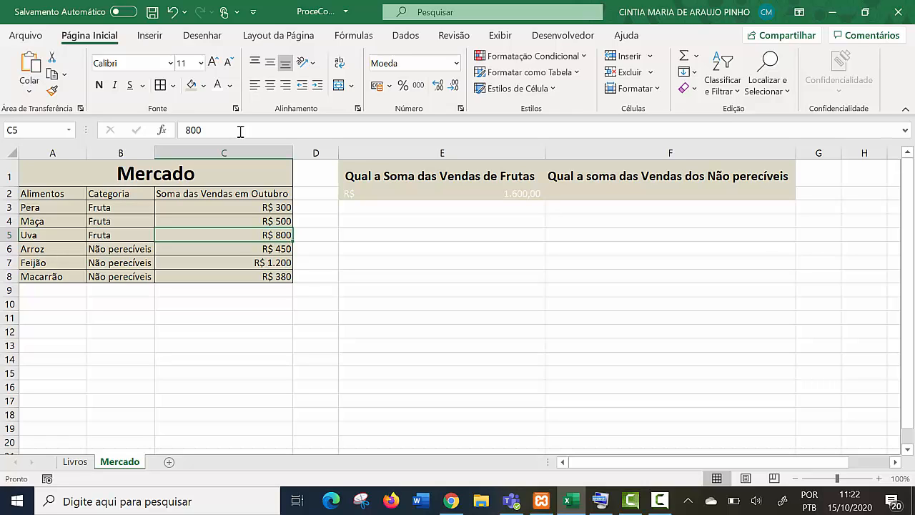
- Set the font color of the answer cells E2:F2 to Automática
{"action": "left_click_drag", "start_coordinate": [442, 194], "coordinate": [671, 193]}
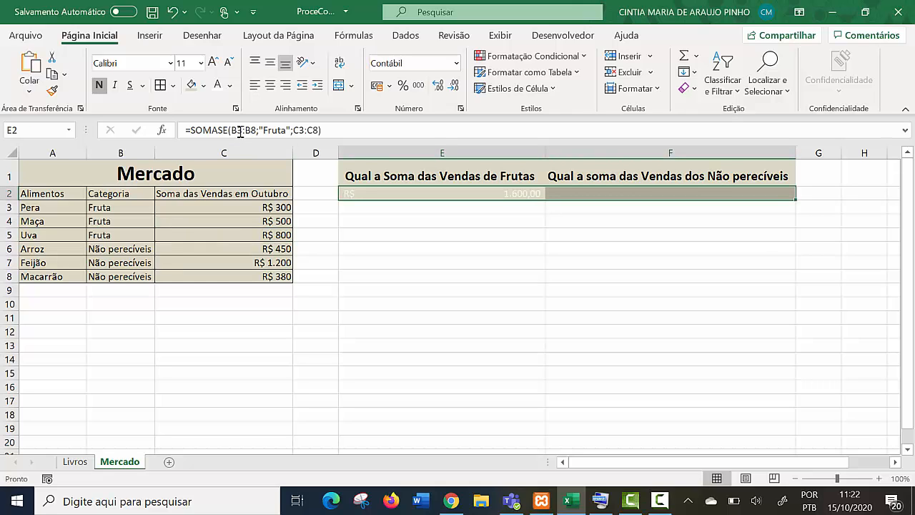
{"action": "left_click", "coordinate": [229, 85]}
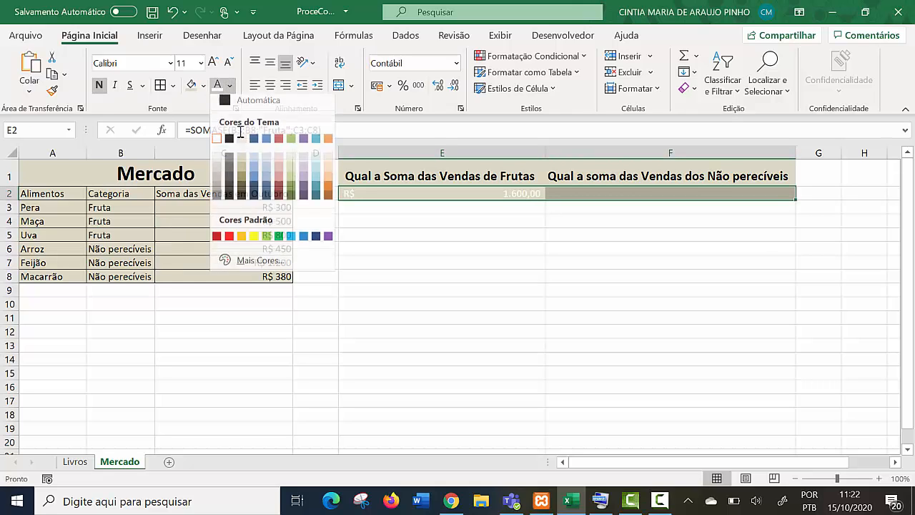
{"action": "left_click", "coordinate": [258, 102]}
{"action": "left_click", "coordinate": [442, 261]}
{"action": "left_click", "coordinate": [442, 193]}
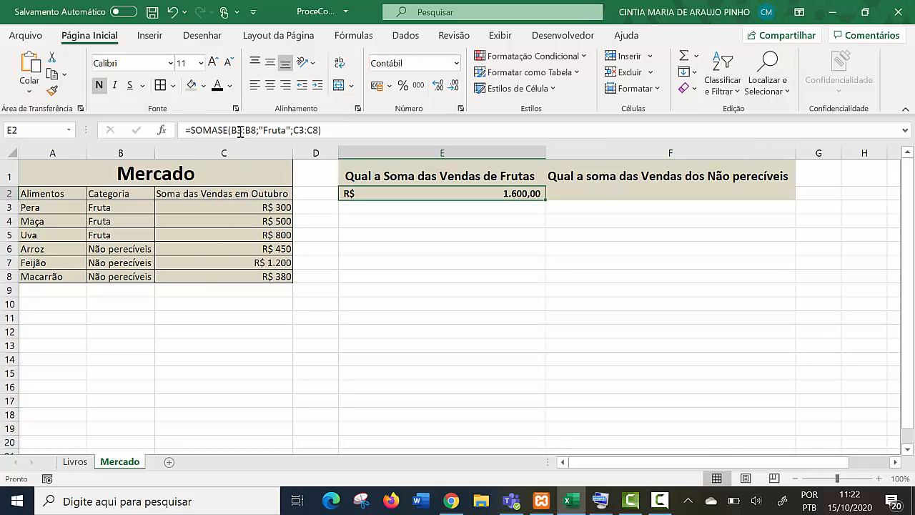
- Start a SOMASE formula in F2, under the question about non-perishable sales, with the Categoria range B3:B8
{"action": "key", "text": "Right"}
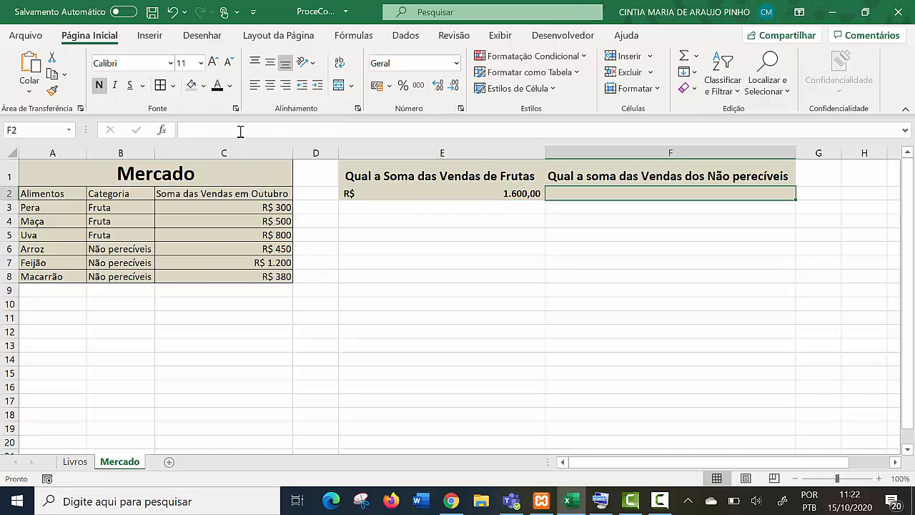
{"action": "type", "text": "=soma"}
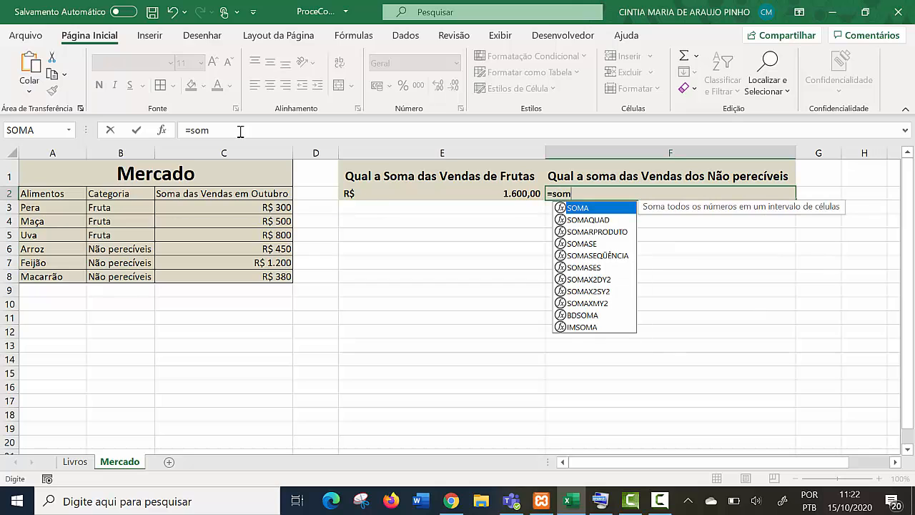
{"action": "key", "text": "Down"}
{"action": "key", "text": "Down"}
{"action": "key", "text": "Down"}
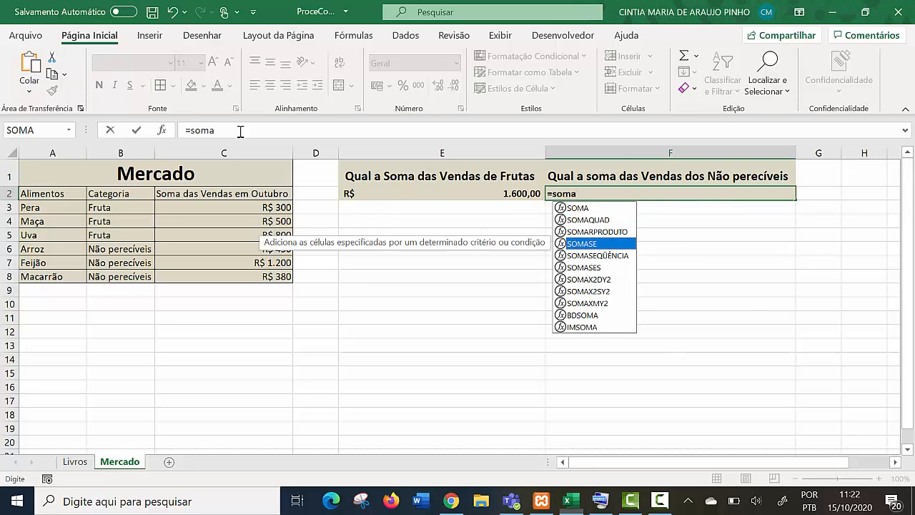
{"action": "key", "text": "Tab"}
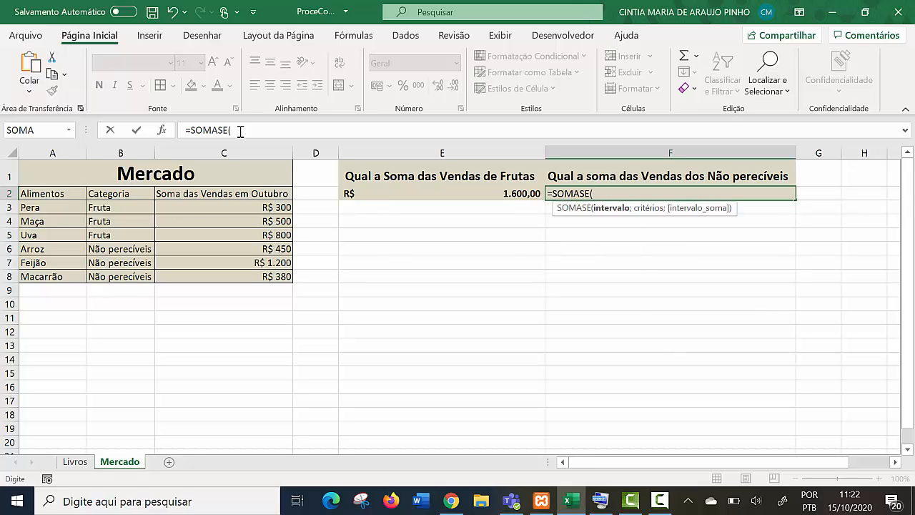
{"action": "left_click_drag", "start_coordinate": [120, 207], "coordinate": [120, 277]}
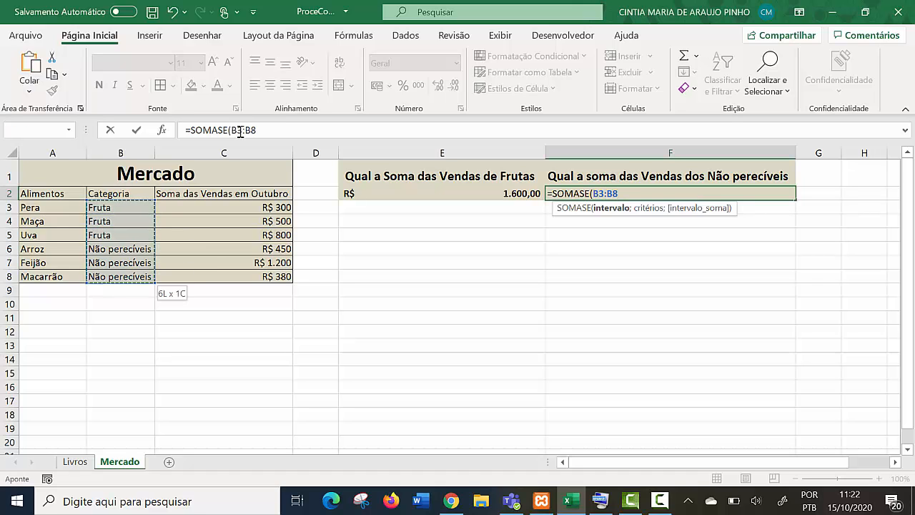
- Complete the SOMASE formula in F2 with the criterion "Não perecíveis" and the sum range C3:C8
{"action": "type", "text": ";\""}
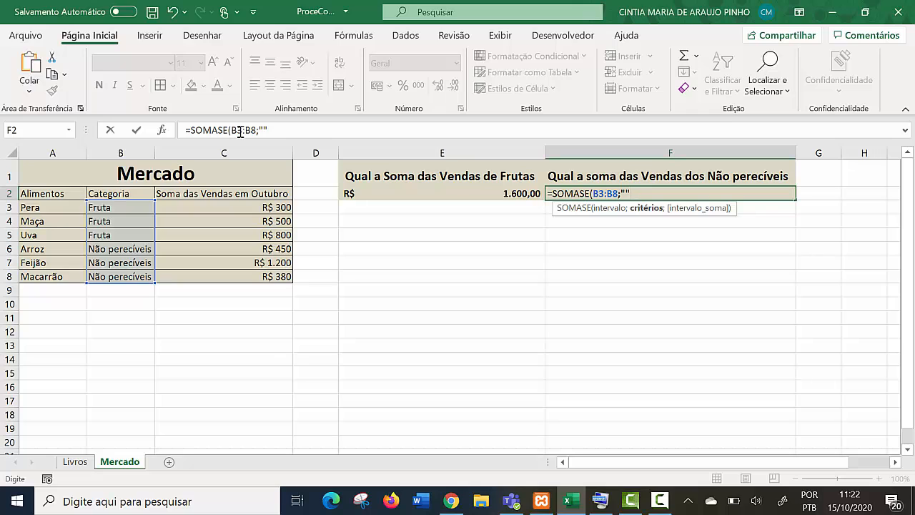
{"action": "key", "text": "F2"}
{"action": "key", "text": "Left"}
{"action": "type", "text": "Não "}
{"action": "type", "text": "perecíve"}
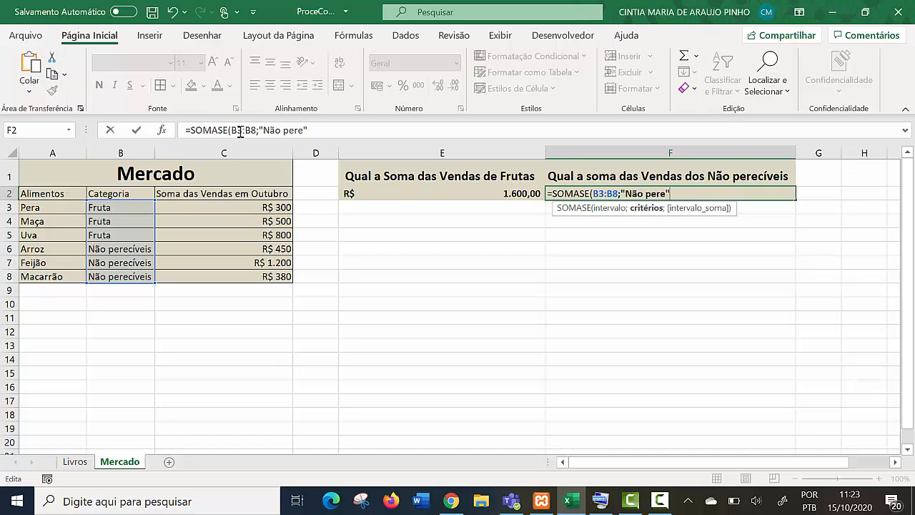
{"action": "type", "text": "is"}
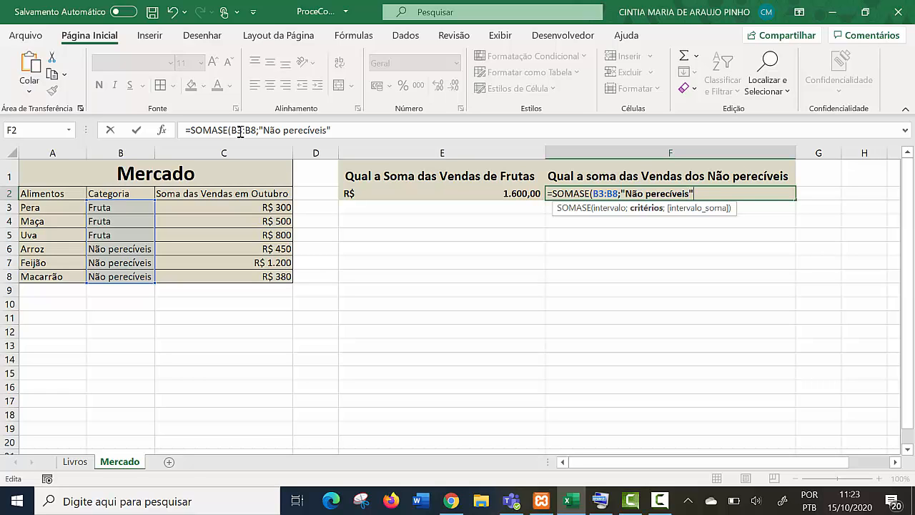
{"action": "type", "text": ";"}
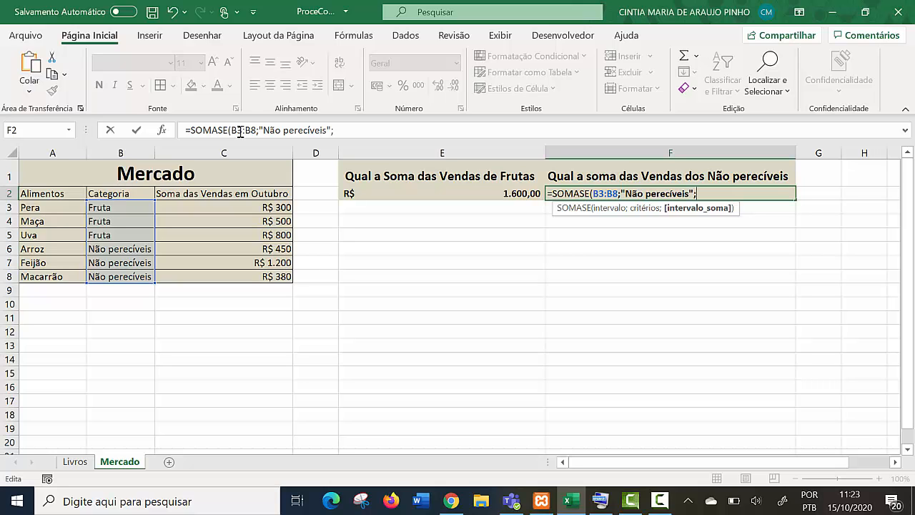
{"action": "left_click_drag", "start_coordinate": [224, 207], "coordinate": [223, 277]}
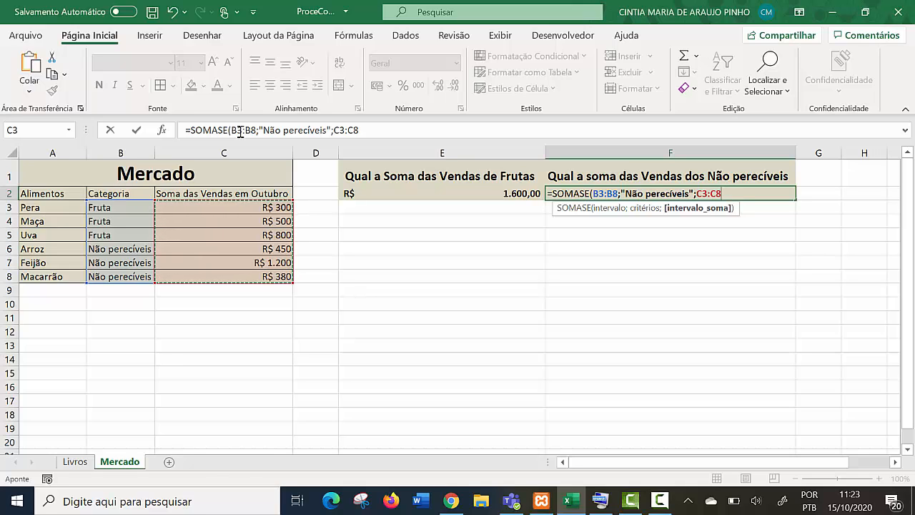
{"action": "key", "text": "Return"}
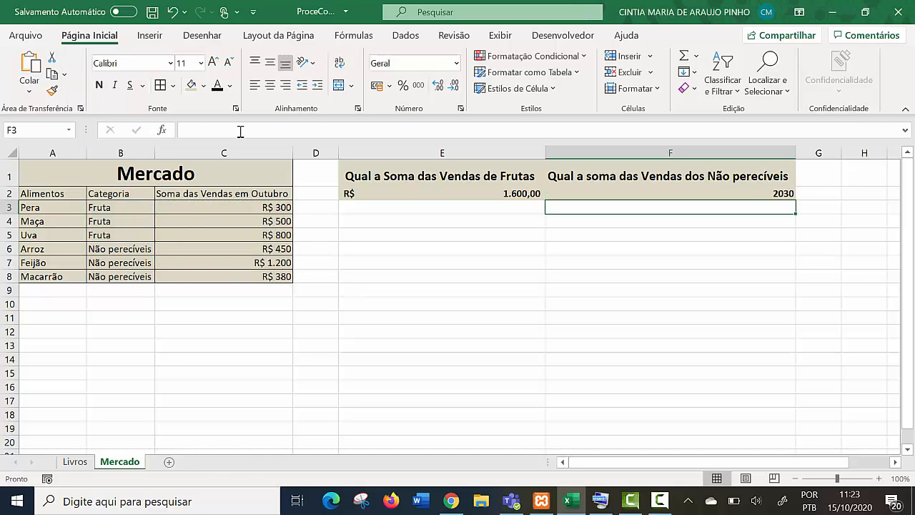
- Apply the R$ accounting number format to the non-perishable sales total in F2
{"action": "key", "text": "Up"}
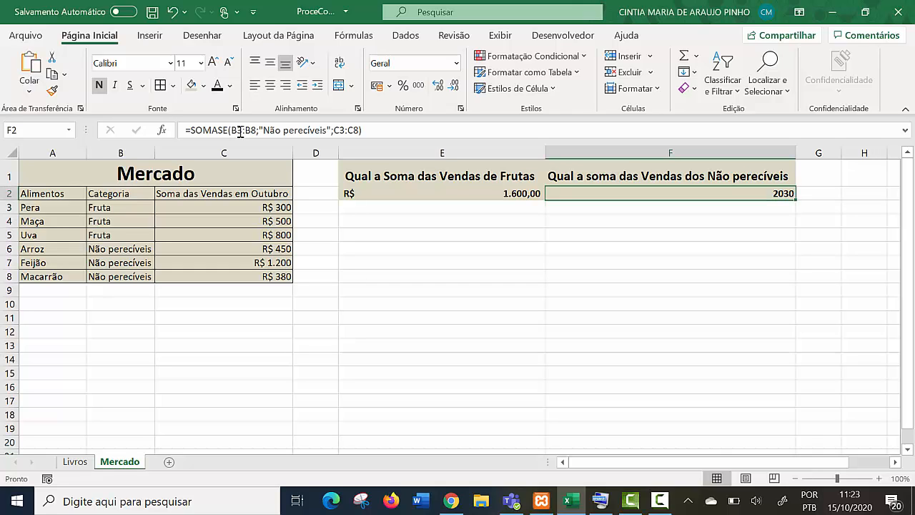
{"action": "left_click", "coordinate": [377, 85]}
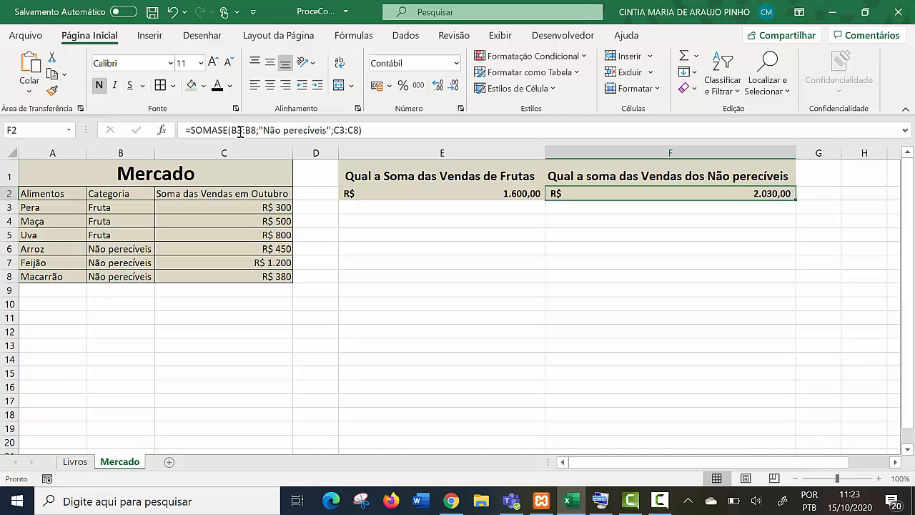
{"action": "key", "text": "Down"}
{"action": "key", "text": "Down"}
{"action": "key", "text": "Down"}
{"action": "key", "text": "Down"}
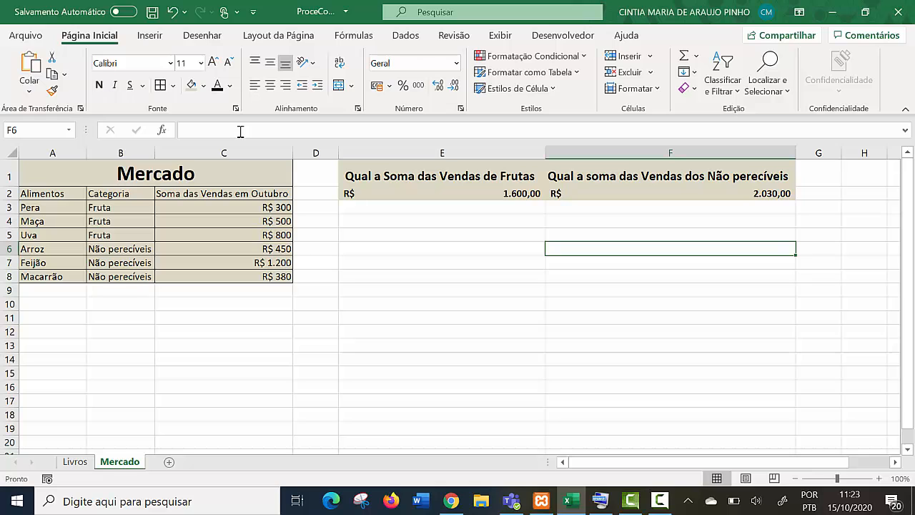
- Switch to the Livros sheet and review the Procura Livros block and the book counts and sums above and below R$100
{"action": "mouse_move", "coordinate": [670, 176]}
{"action": "left_mouse_down"}
{"action": "mouse_move", "coordinate": [500, 205]}
{"action": "mouse_move", "coordinate": [493, 194]}
{"action": "left_mouse_up"}
{"action": "left_click", "coordinate": [75, 461]}
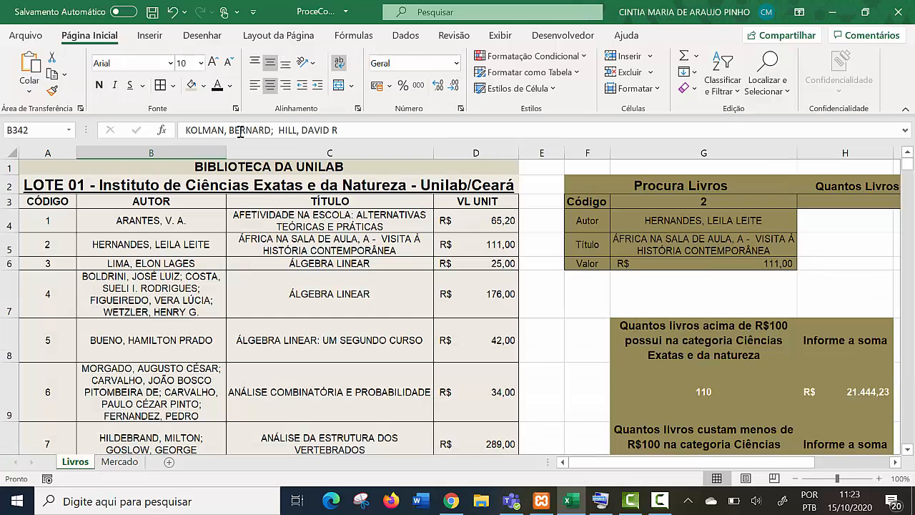
{"action": "scroll", "coordinate": [240, 132], "scroll_direction": "down", "scroll_amount": 1}
{"action": "scroll", "coordinate": [240, 131], "scroll_direction": "up", "scroll_amount": 1}
{"action": "mouse_move", "coordinate": [586, 185]}
{"action": "left_mouse_down"}
{"action": "mouse_move", "coordinate": [703, 263]}
{"action": "mouse_move", "coordinate": [704, 243]}
{"action": "left_mouse_up"}
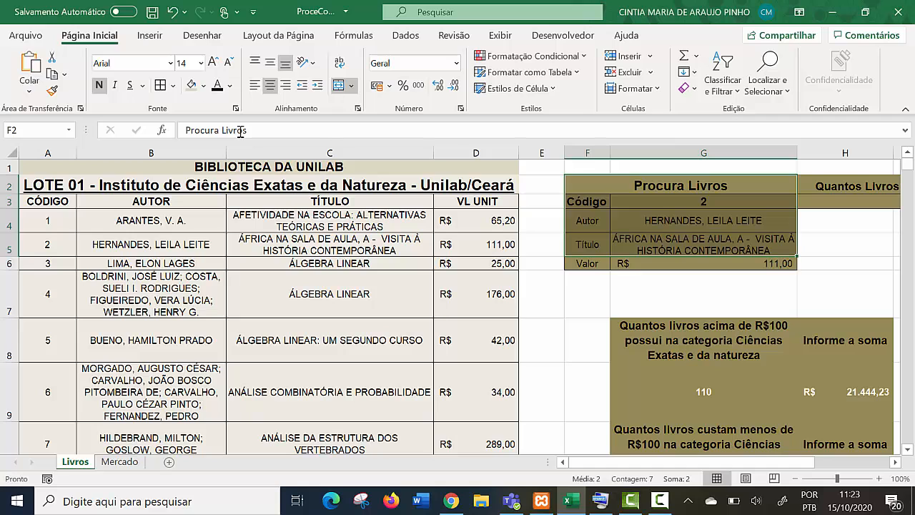
{"action": "left_click", "coordinate": [845, 392]}
{"action": "left_click", "coordinate": [703, 392]}
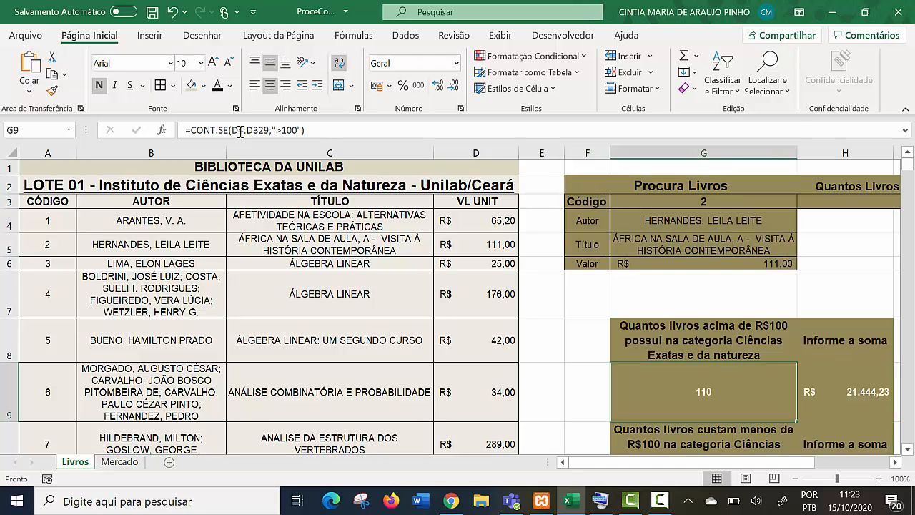
{"action": "scroll", "coordinate": [704, 391], "scroll_direction": "down", "scroll_amount": 3}
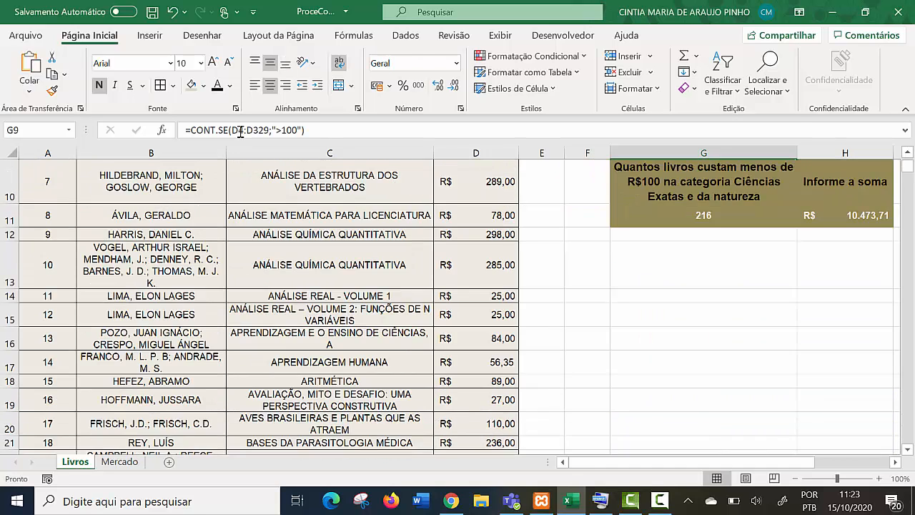
{"action": "mouse_move", "coordinate": [737, 462]}
{"action": "left_mouse_down"}
{"action": "mouse_move", "coordinate": [810, 462]}
{"action": "mouse_move", "coordinate": [738, 462]}
{"action": "left_mouse_up"}
{"action": "scroll", "coordinate": [457, 307], "scroll_direction": "up", "scroll_amount": 3}
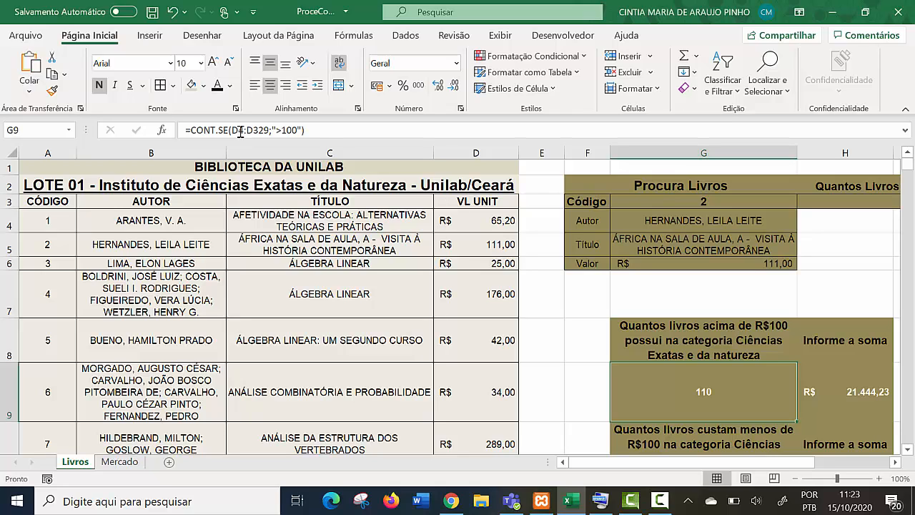
- Add filters to the LOTE 01 header row A3:D3
{"action": "left_click_drag", "start_coordinate": [47, 201], "coordinate": [475, 201]}
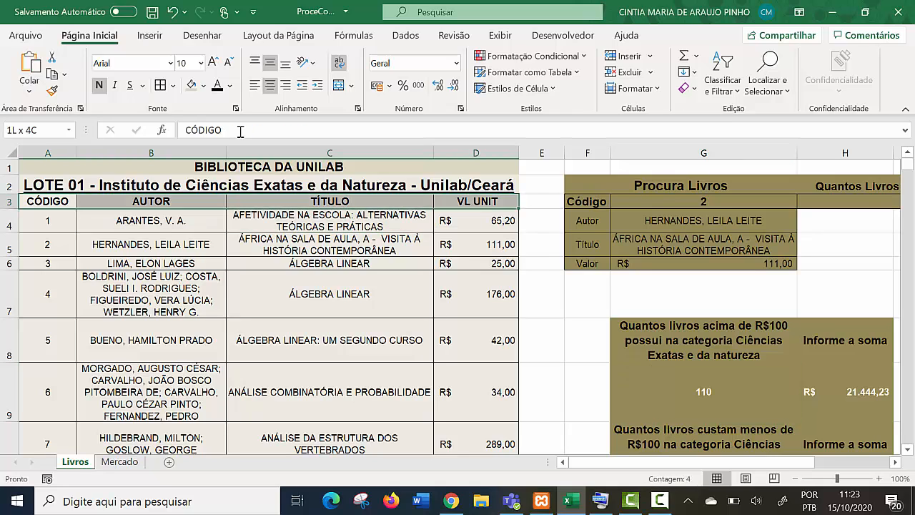
{"action": "left_click", "coordinate": [405, 35]}
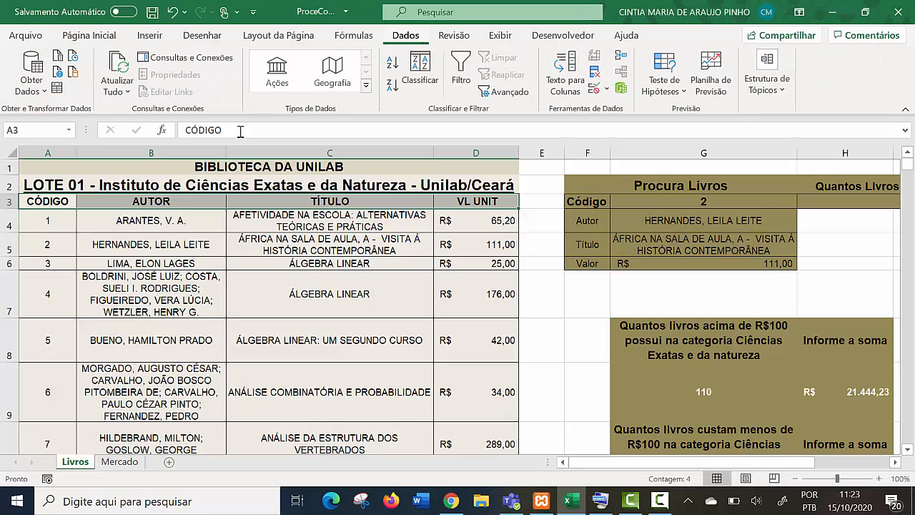
{"action": "left_click", "coordinate": [461, 72]}
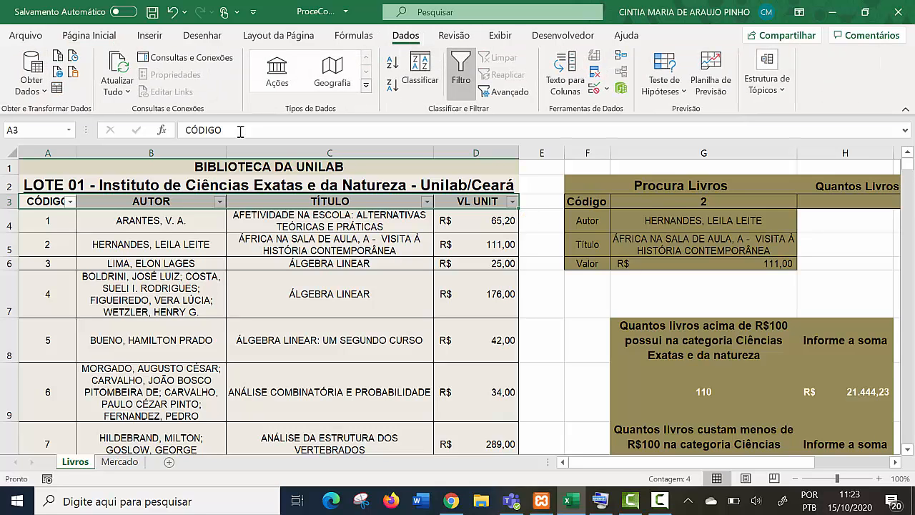
- Filter the TÍTULO column to show only the books titled ÁLGEBRA LINEAR
{"action": "left_click", "coordinate": [426, 201]}
{"action": "scroll", "coordinate": [332, 377], "scroll_direction": "down", "scroll_amount": 7}
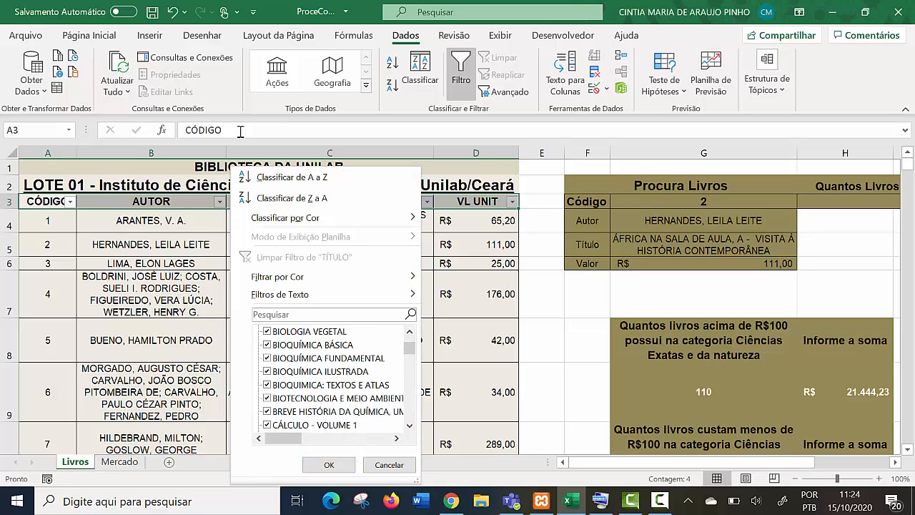
{"action": "scroll", "coordinate": [332, 377], "scroll_direction": "up", "scroll_amount": 7}
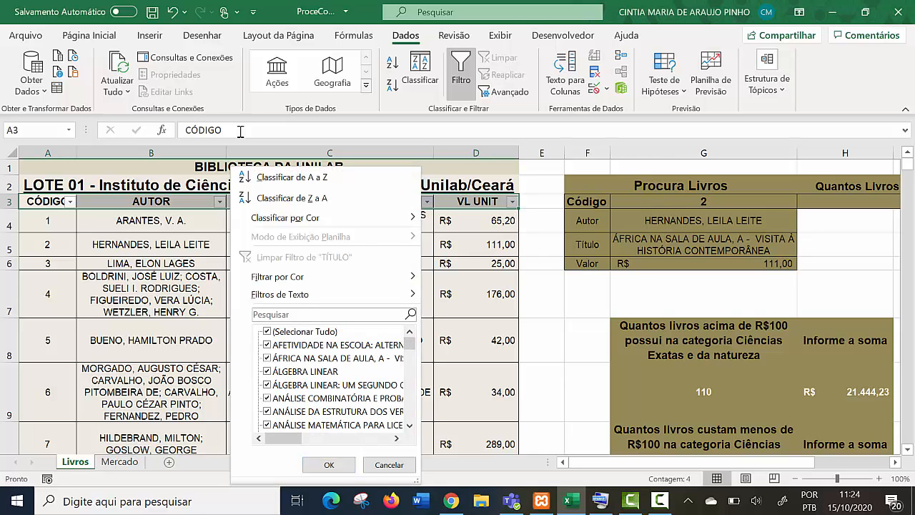
{"action": "left_click", "coordinate": [268, 332]}
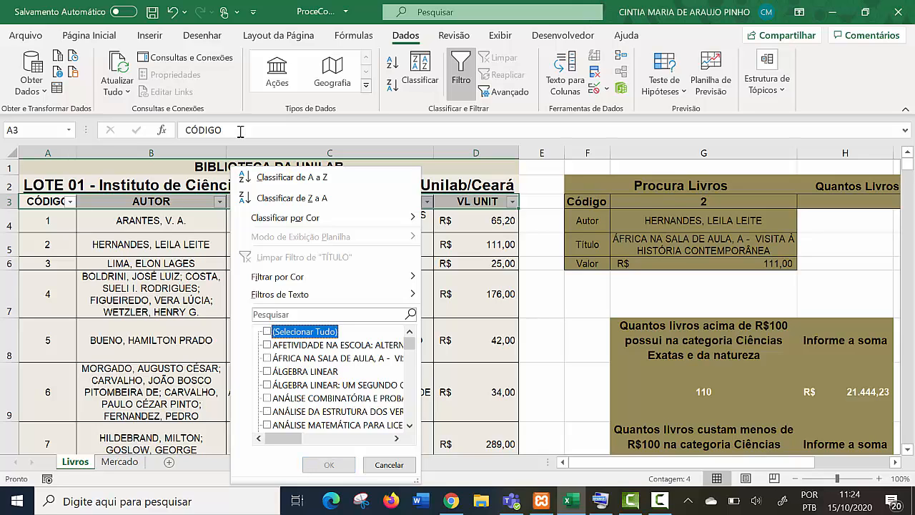
{"action": "left_click", "coordinate": [267, 371]}
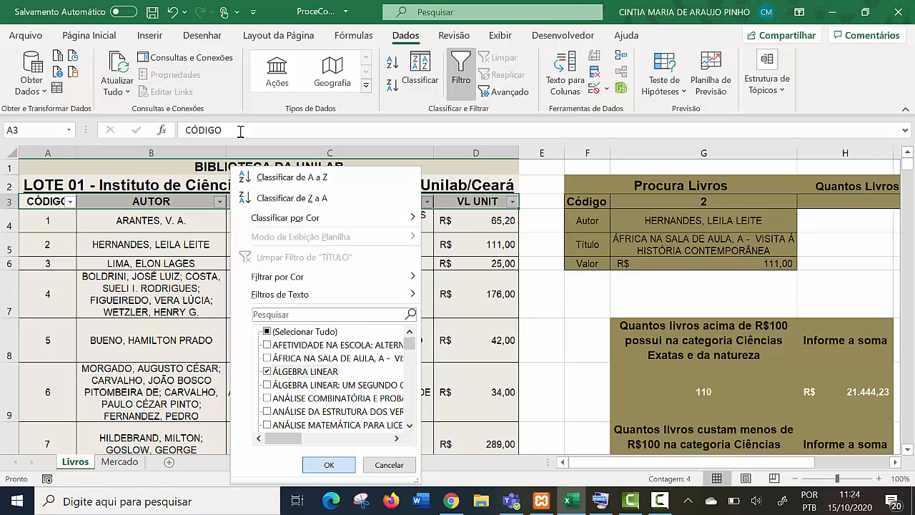
{"action": "left_click", "coordinate": [329, 465]}
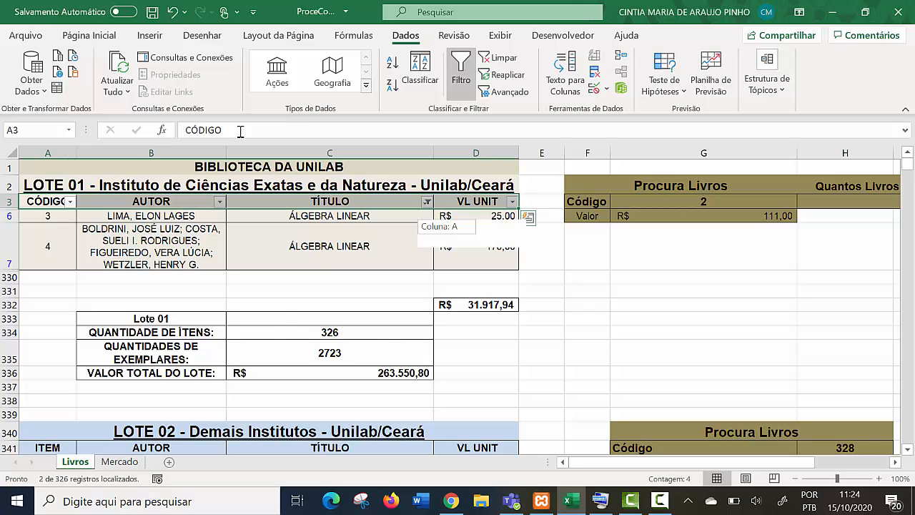
{"action": "left_click", "coordinate": [427, 201]}
{"action": "left_click", "coordinate": [266, 331]}
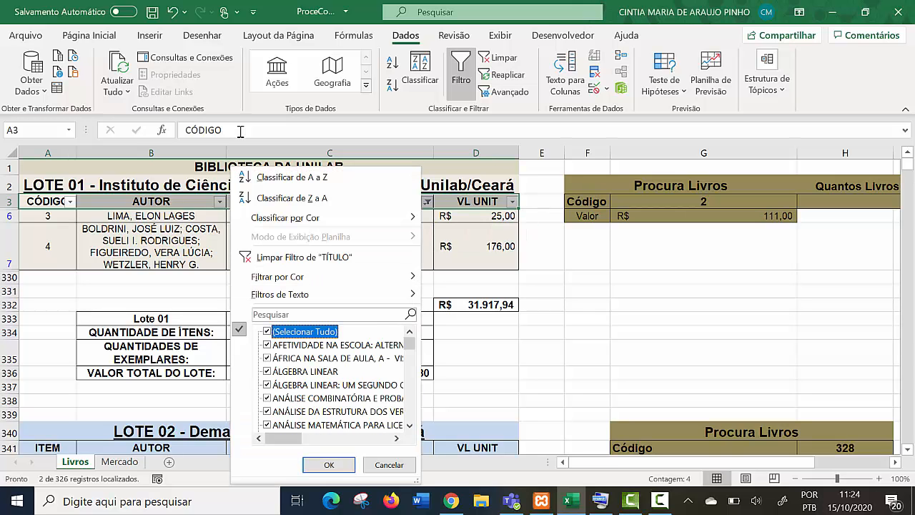
{"action": "left_click", "coordinate": [389, 465]}
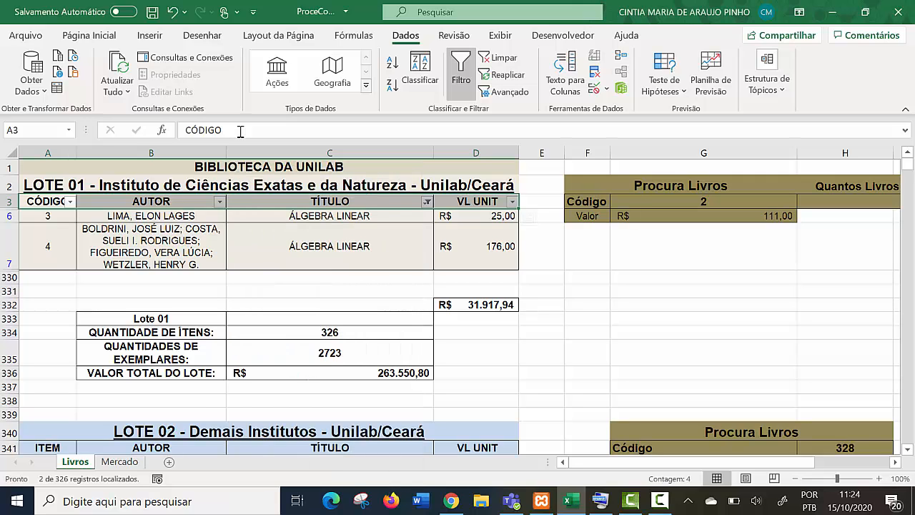
- Reset the TÍTULO filter to include all titles so the full LOTE 01 book list is shown
{"action": "left_click", "coordinate": [427, 202]}
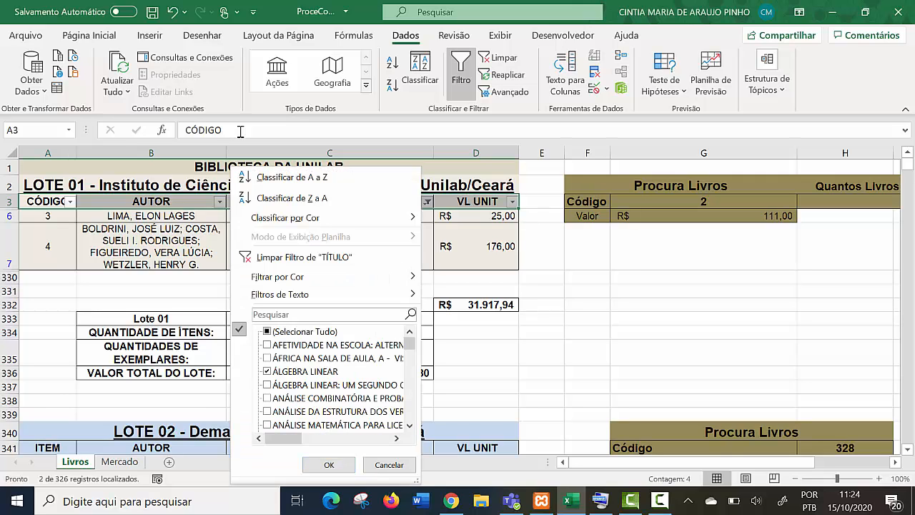
{"action": "left_click", "coordinate": [266, 331]}
{"action": "left_click", "coordinate": [329, 465]}
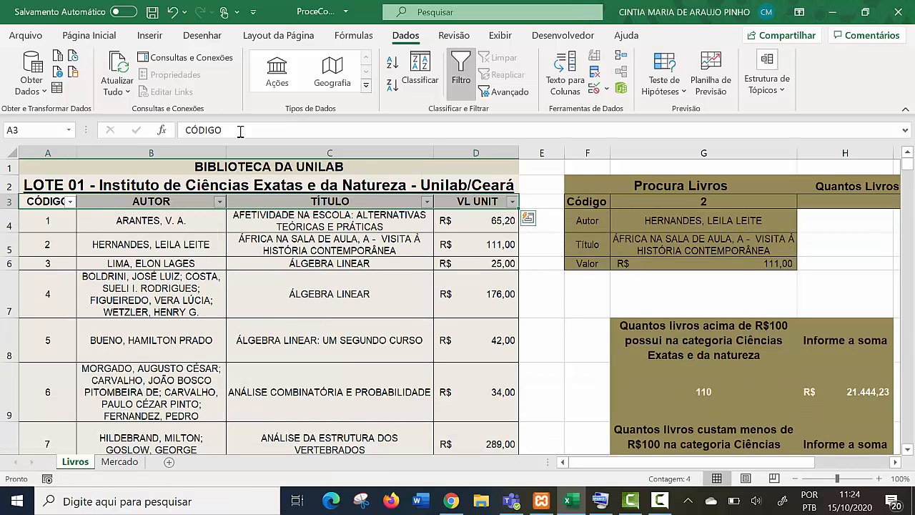
- Review the Procura Livros block, the count of titles containing Biologia and the LOTE 01 book rows
{"action": "left_click_drag", "start_coordinate": [703, 221], "coordinate": [703, 263]}
{"action": "left_click", "coordinate": [704, 294]}
{"action": "left_click", "coordinate": [703, 201]}
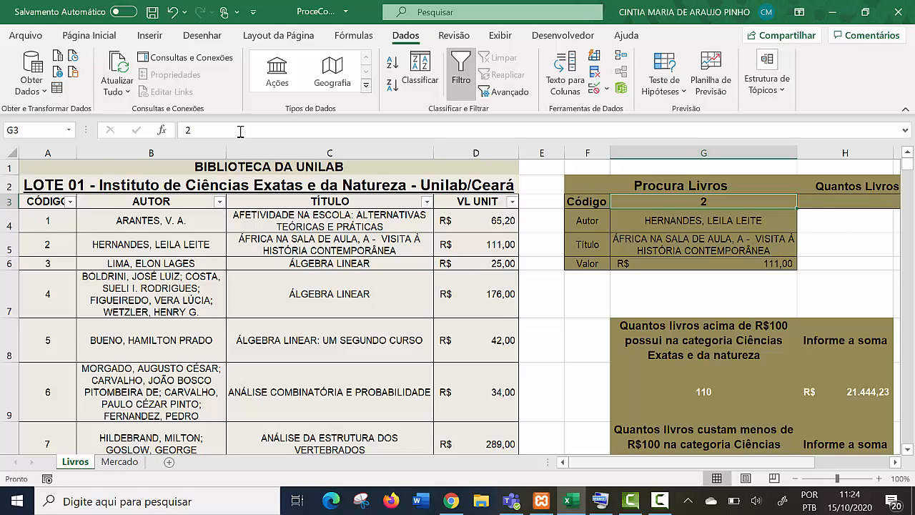
{"action": "scroll", "coordinate": [459, 306], "scroll_direction": "right", "scroll_amount": 3}
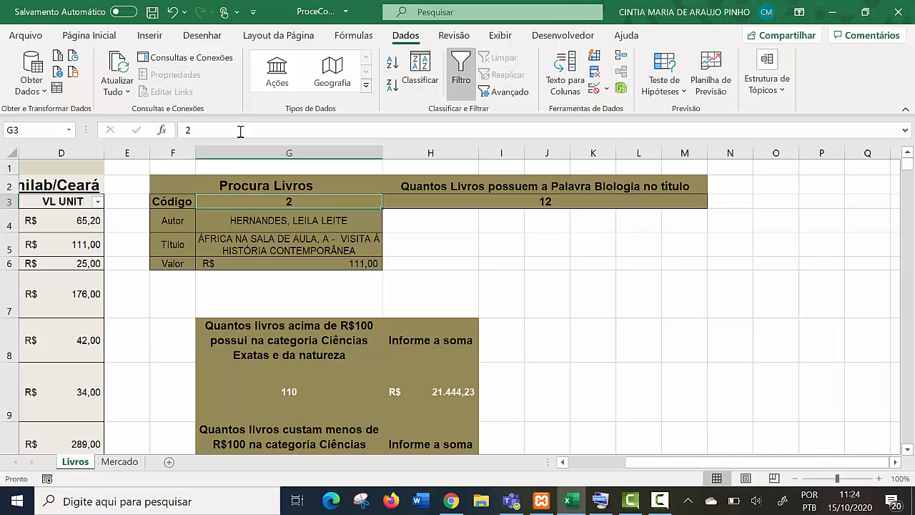
{"action": "left_click_drag", "start_coordinate": [756, 462], "coordinate": [697, 462]}
{"action": "scroll", "coordinate": [459, 307], "scroll_direction": "down", "scroll_amount": 8}
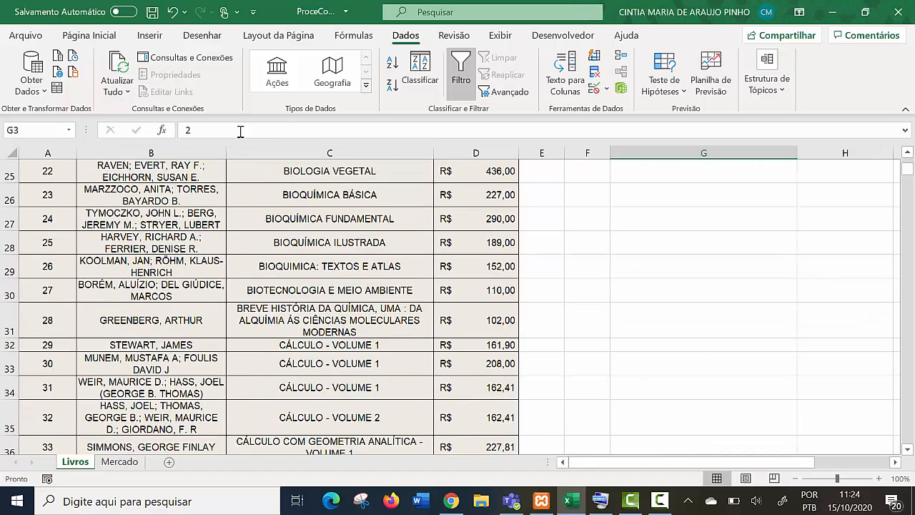
{"action": "scroll", "coordinate": [459, 306], "scroll_direction": "down", "scroll_amount": 7}
{"action": "scroll", "coordinate": [459, 307], "scroll_direction": "up", "scroll_amount": 9}
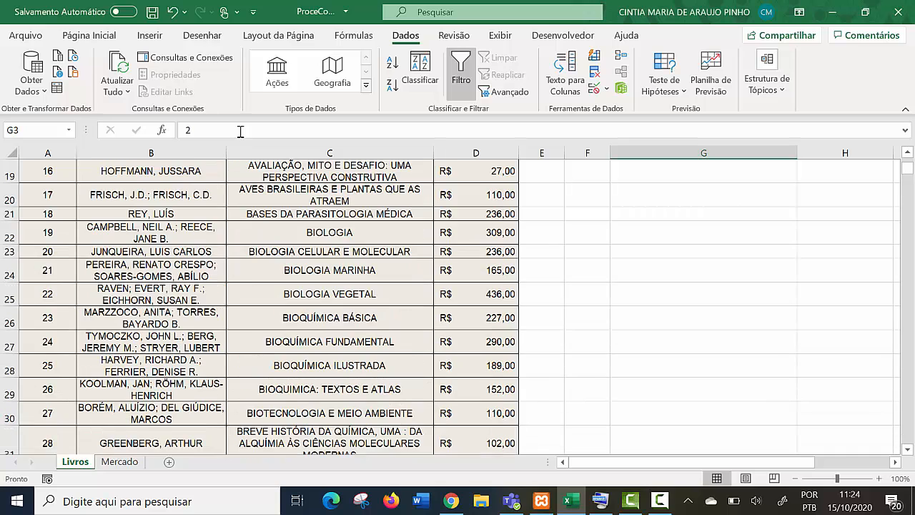
- Check the fruit and non-perishable sales sums on the Mercado sheet and return to the start of the Livros sheet
{"action": "left_click", "coordinate": [119, 461]}
{"action": "left_click", "coordinate": [75, 461]}
{"action": "left_click", "coordinate": [119, 461]}
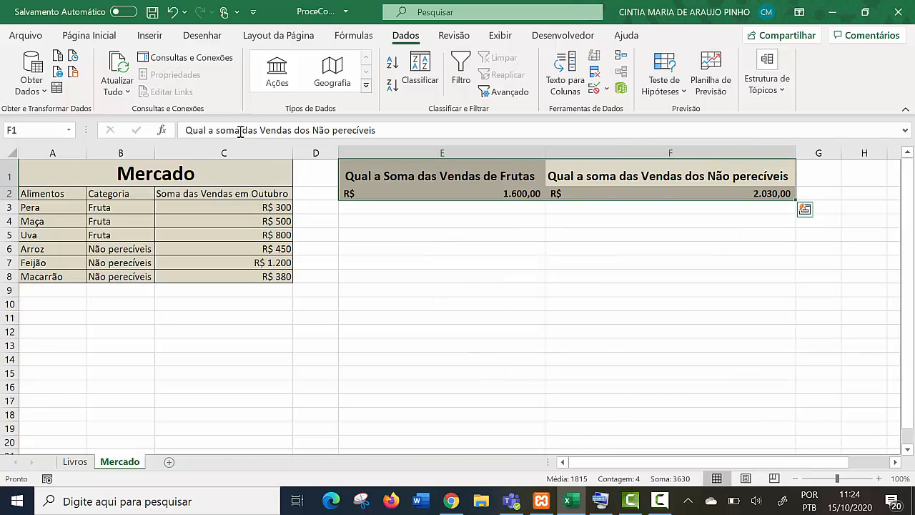
{"action": "left_click_drag", "start_coordinate": [654, 462], "coordinate": [653, 461]}
{"action": "left_click", "coordinate": [224, 345]}
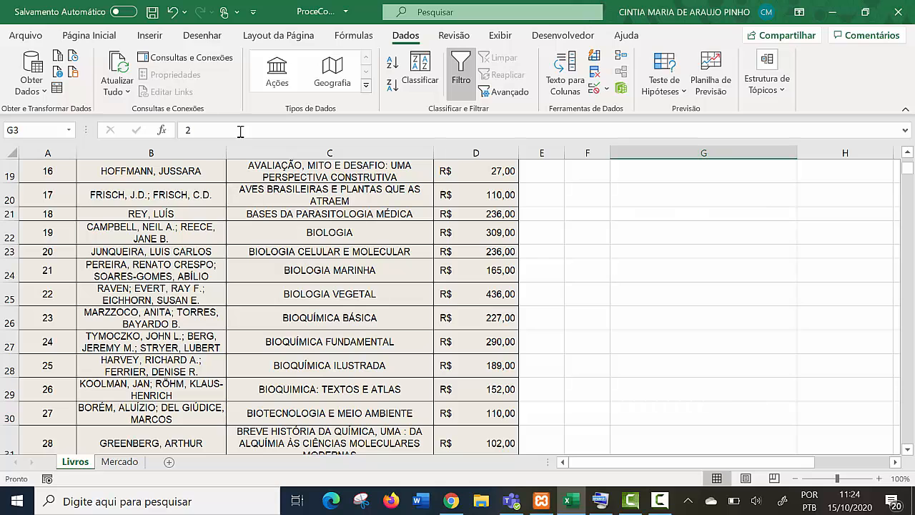
{"action": "scroll", "coordinate": [240, 131], "scroll_direction": "up", "scroll_amount": 5}
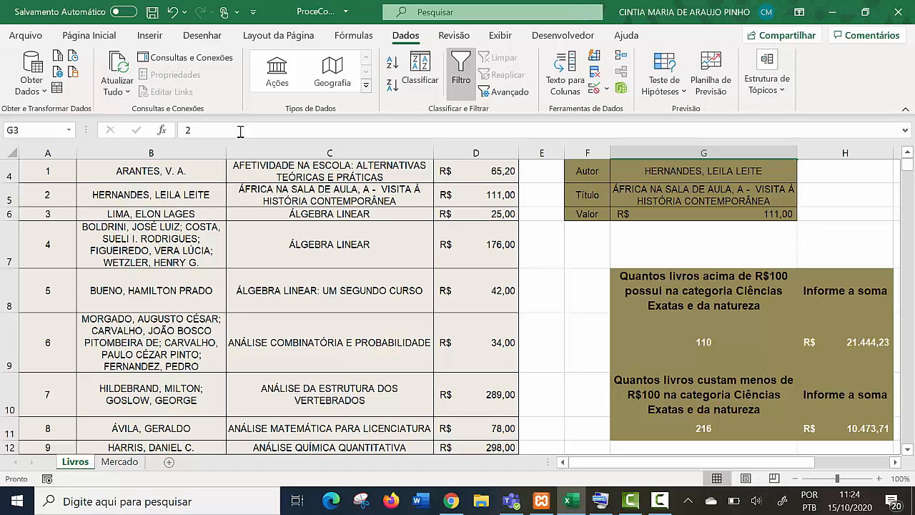
{"action": "scroll", "coordinate": [240, 131], "scroll_direction": "down", "scroll_amount": 1}
{"action": "scroll", "coordinate": [240, 131], "scroll_direction": "up", "scroll_amount": 2}
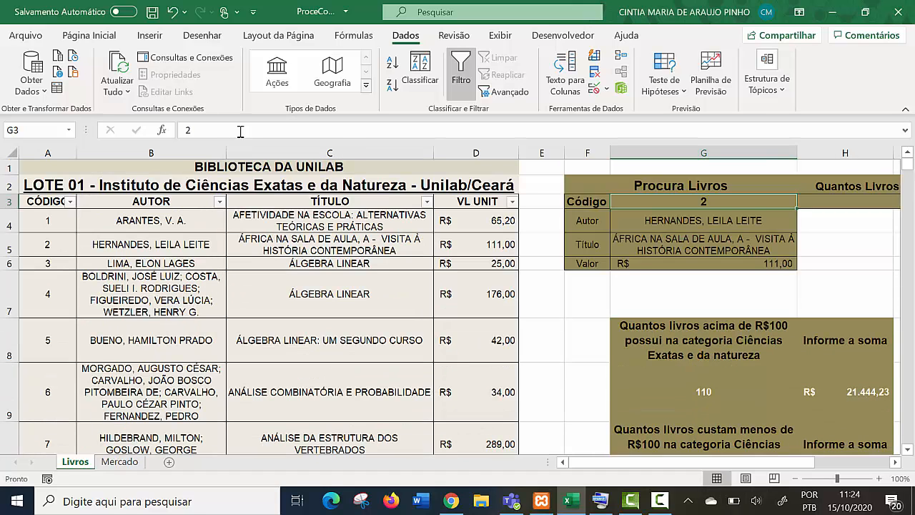
- Move the cell selection from the Procura Livros code to the empty cell E9 beside the LOTE 01 list
{"action": "key", "text": "Left"}
{"action": "key", "text": "Left"}
{"action": "key", "text": "Down"}
{"action": "key", "text": "Down"}
{"action": "key", "text": "Down"}
{"action": "key", "text": "Down"}
{"action": "key", "text": "Down"}
{"action": "key", "text": "Down"}
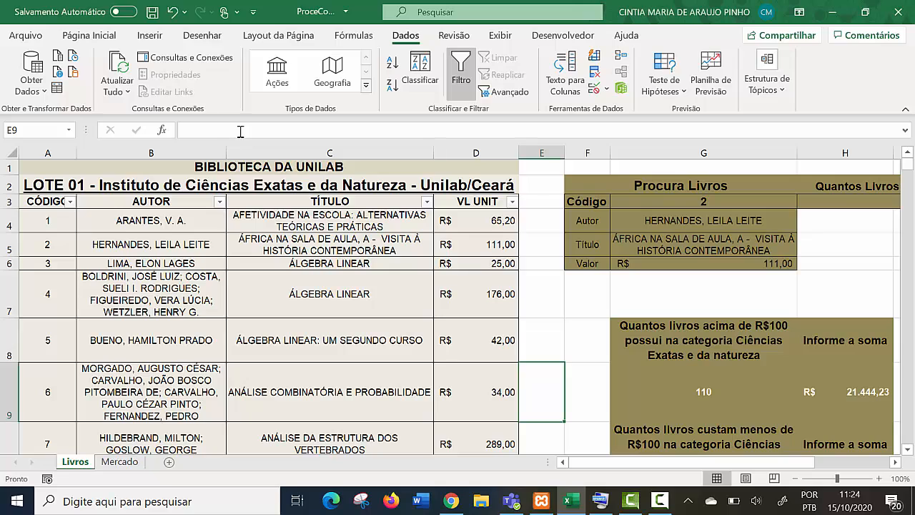